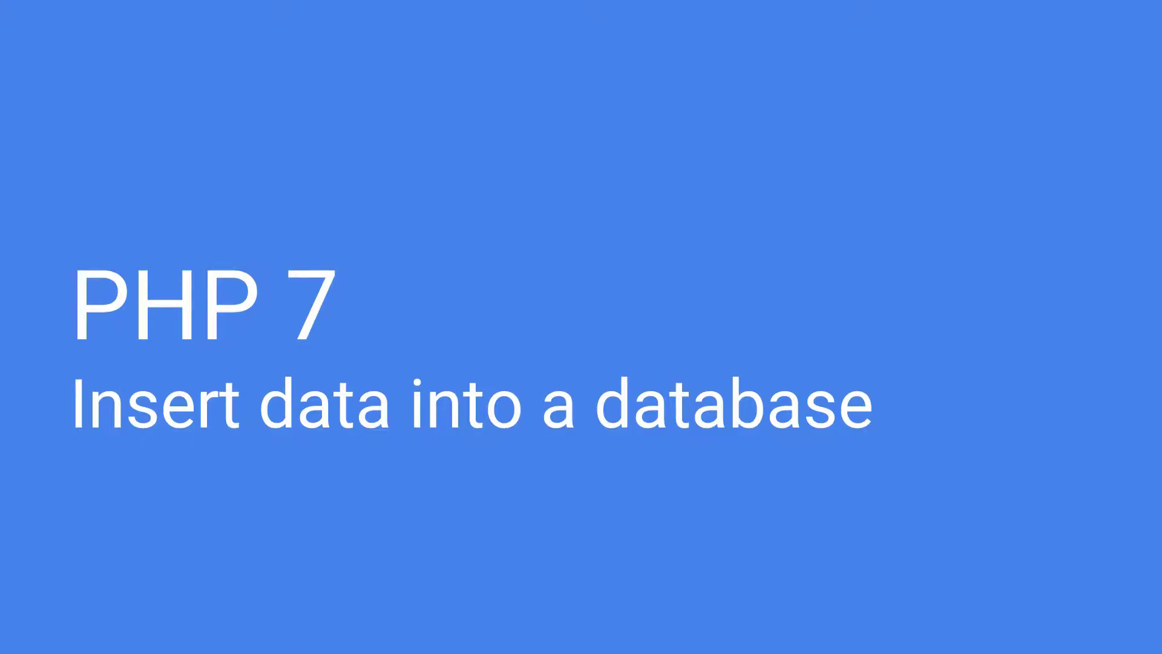
- Exit the full-screen presentation back to the Google Slides editor
key(Escape)
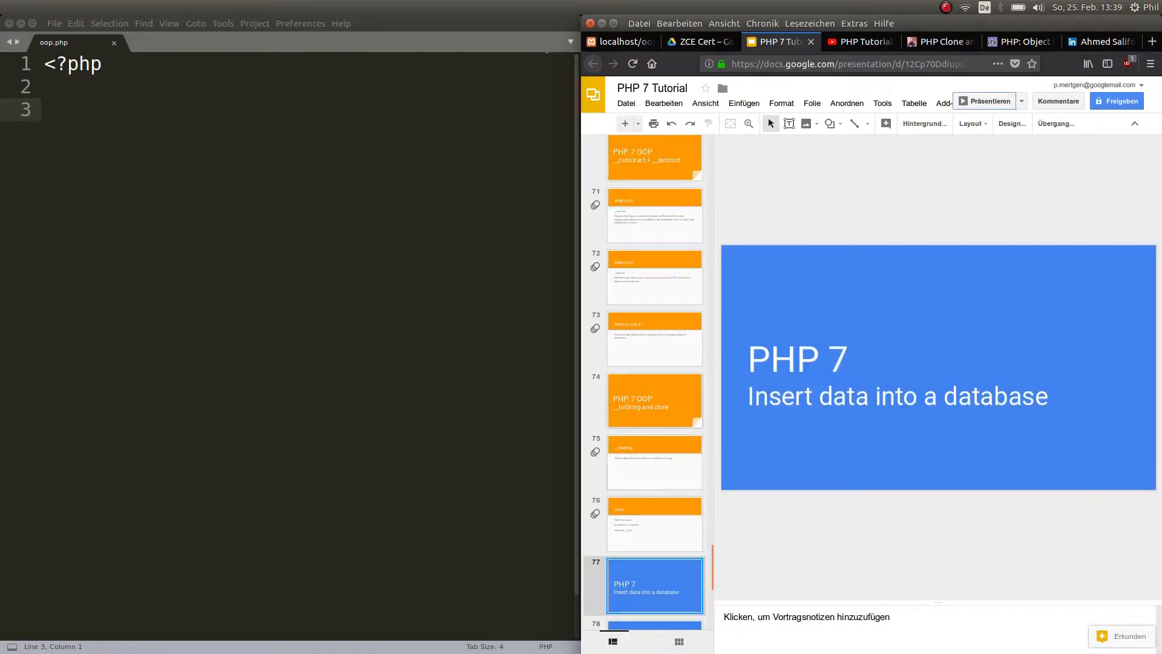
- Revisit the __toString and clone slides, switch to localhost/oop.php and the editor, keeping plain 'class' after undoing the snippet
click(654, 400)
click(653, 461)
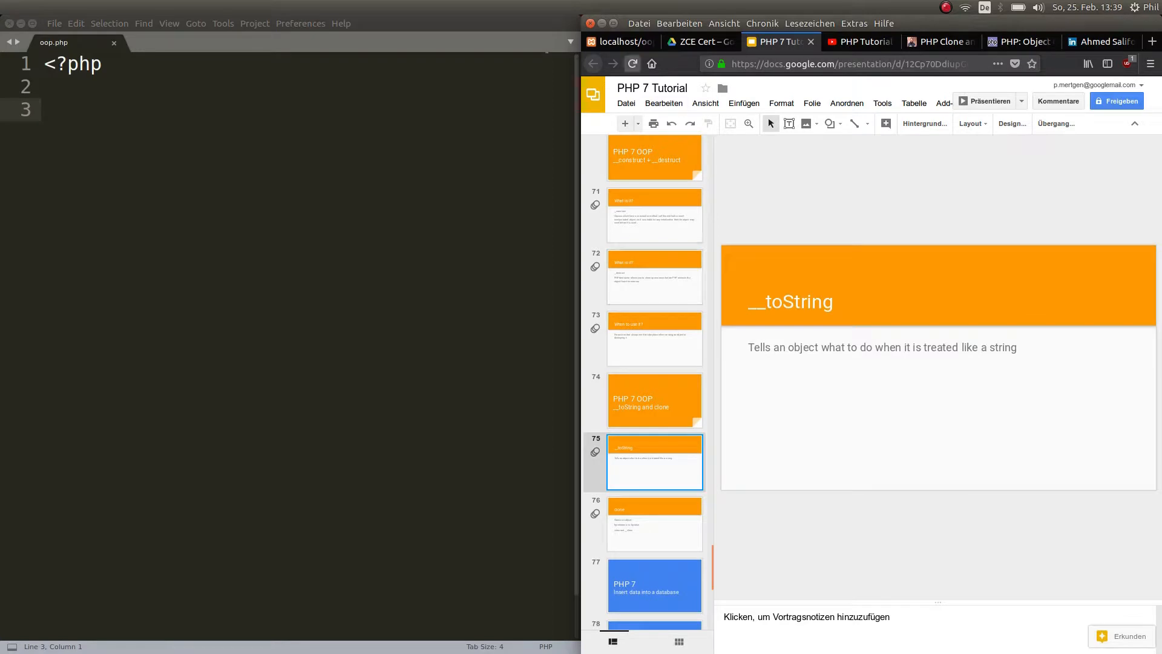
key(ctrl+1)
key(alt+Tab)
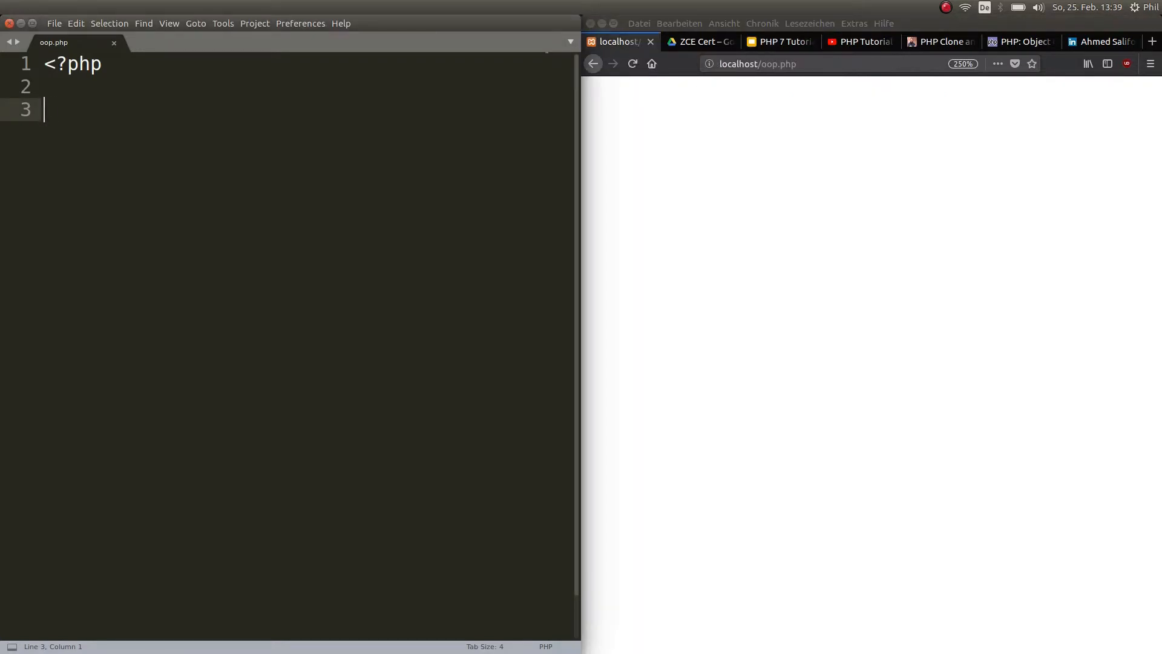
text(class)
key(Tab)
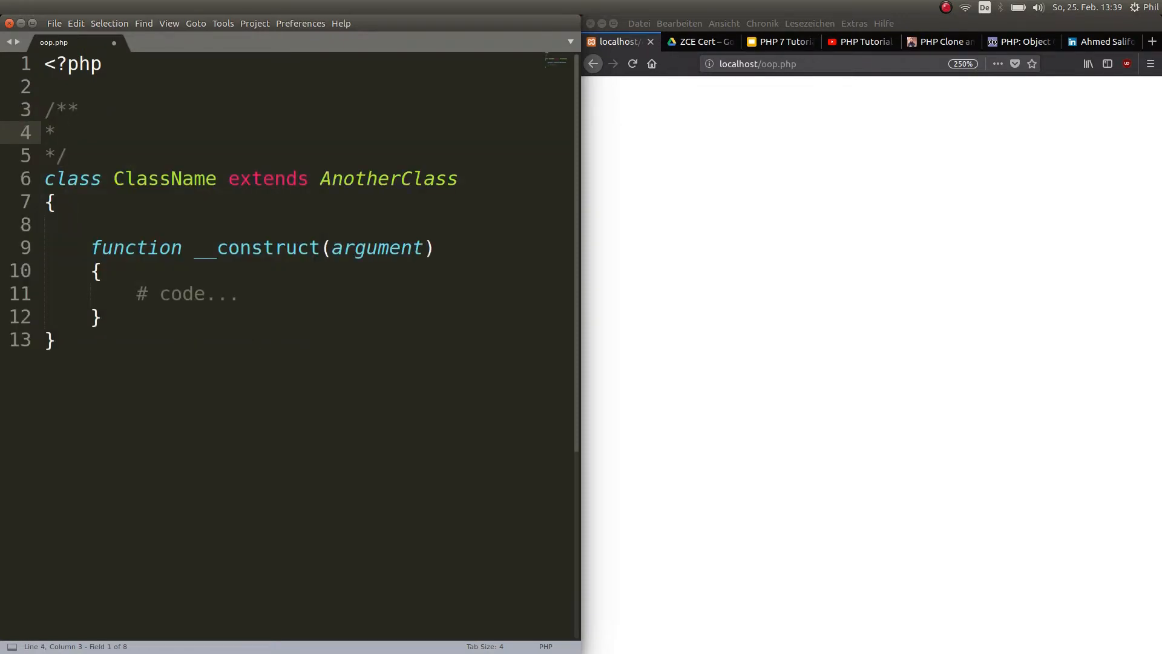
key(ctrl+z)
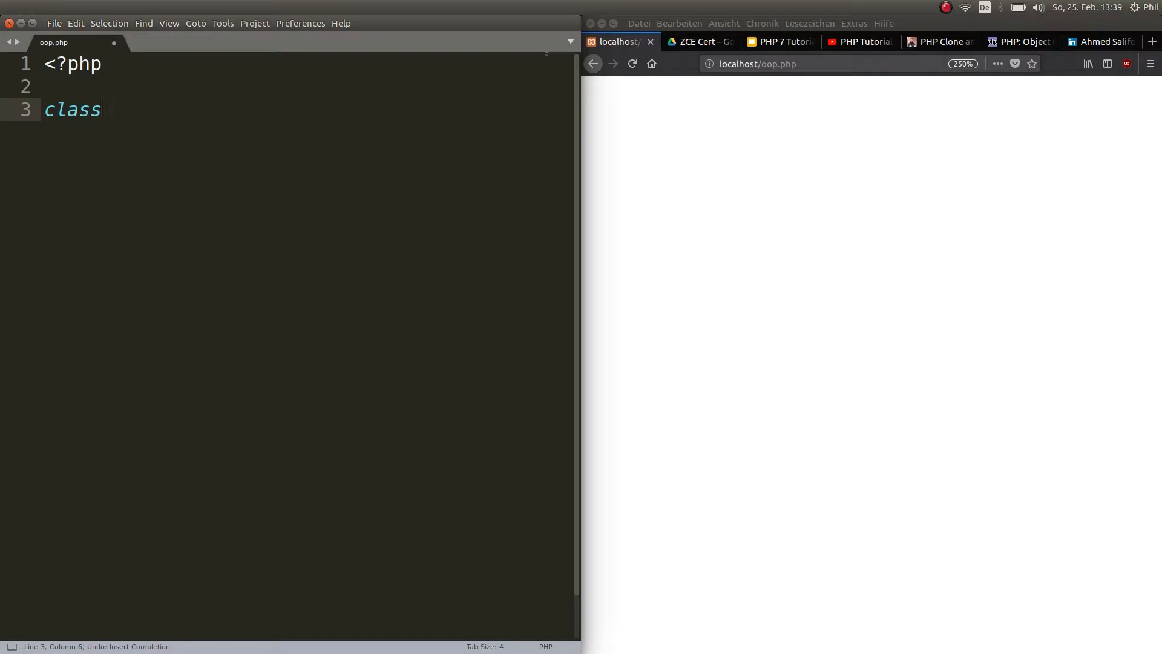
text( test)
- Declare class test with its braces on separate lines and a public $name property, saved
key(Return)
text({)
key(Return)
key(ctrl+s)
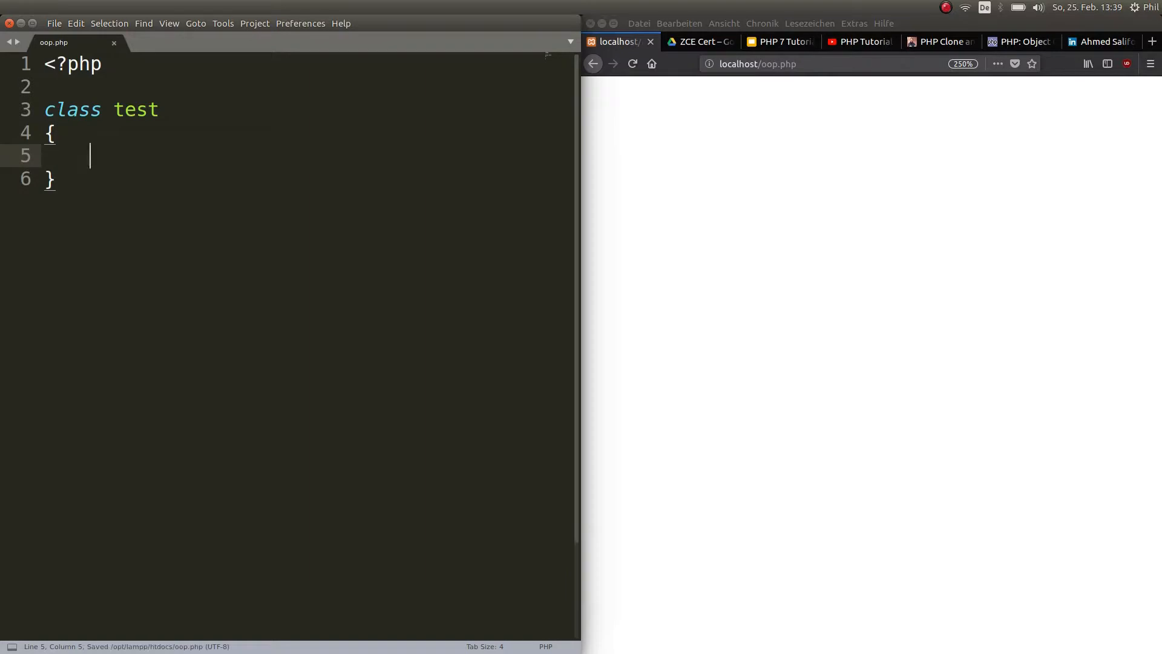
text(pu)
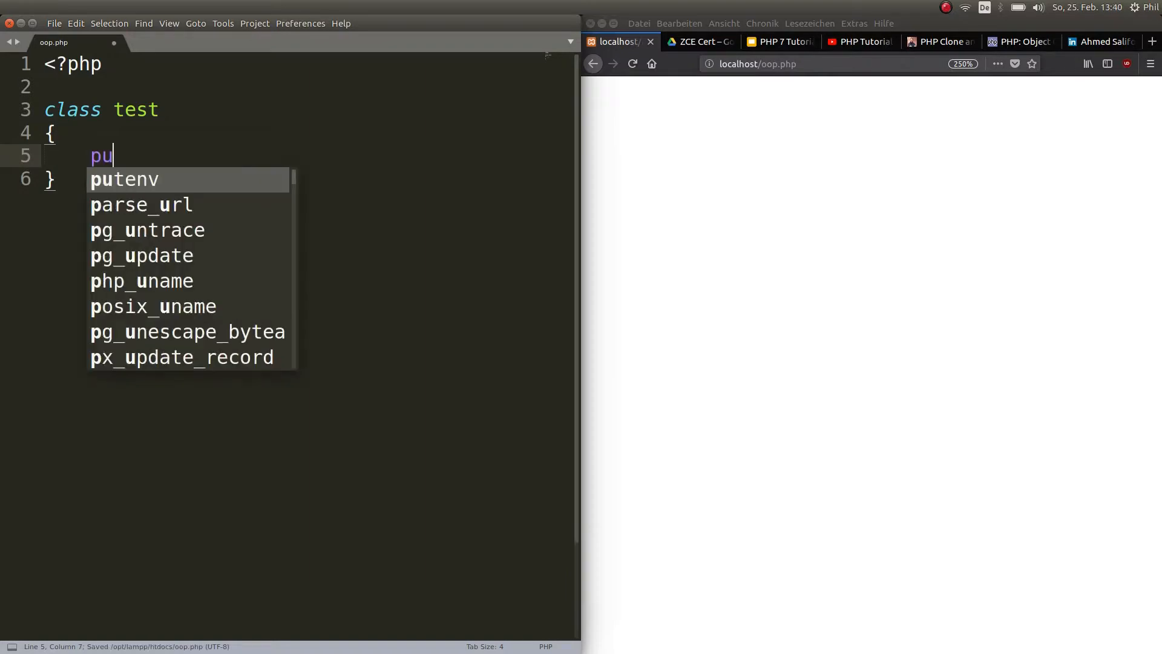
text(bli)
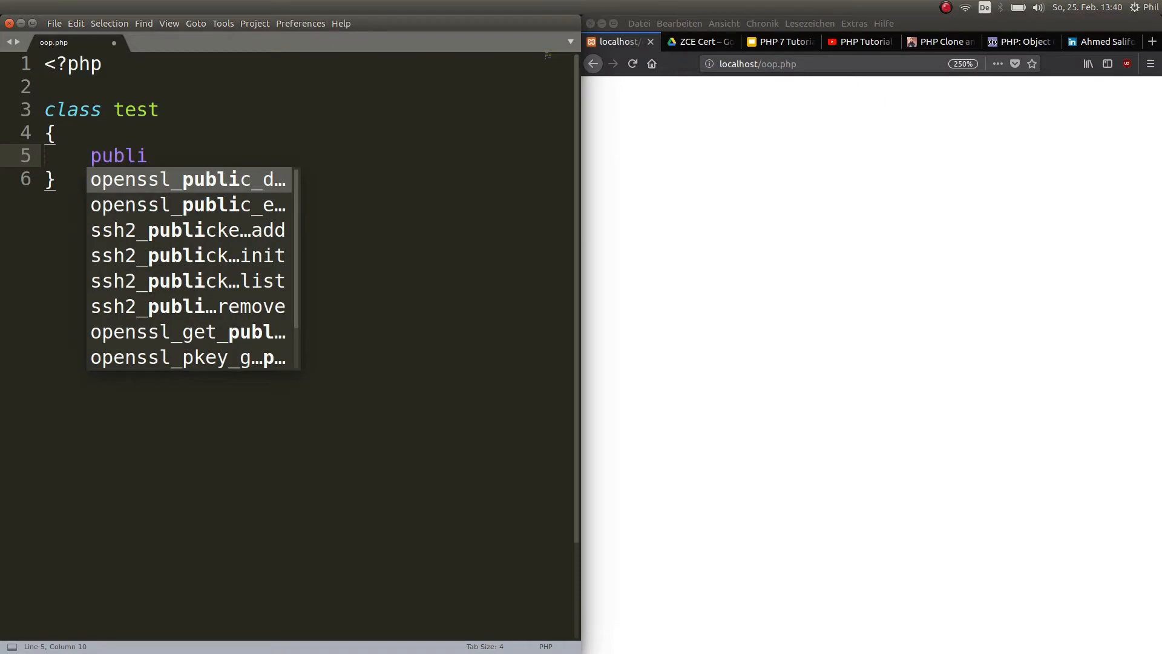
text(c $)
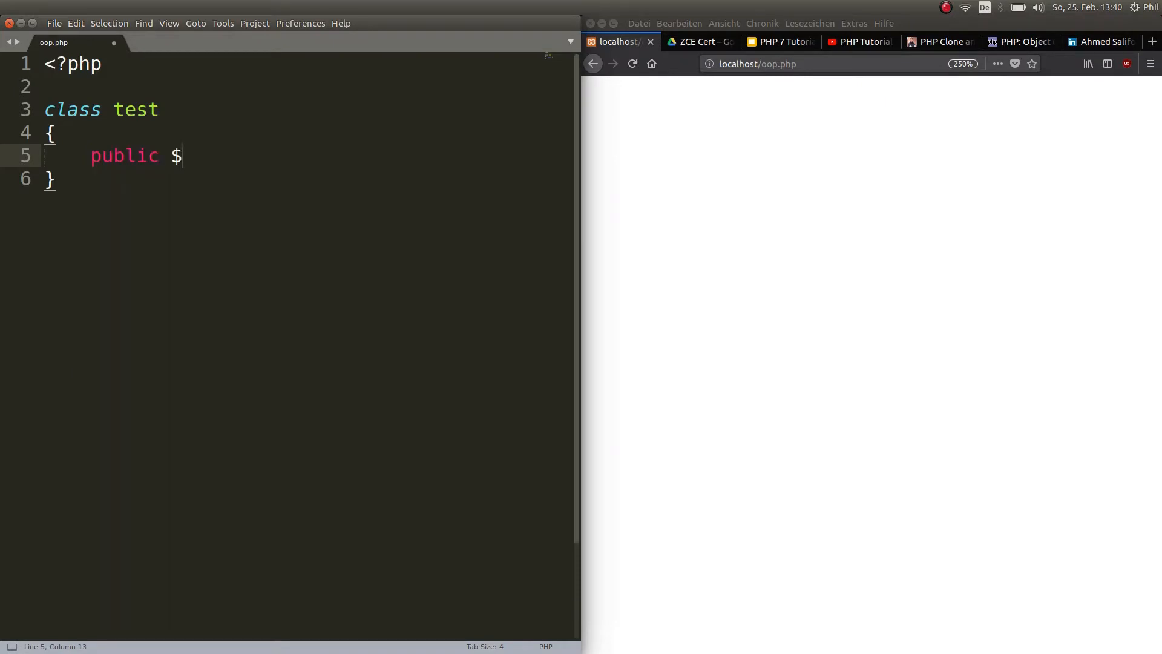
text(name)
text(;)
key(Return)
key(Return)
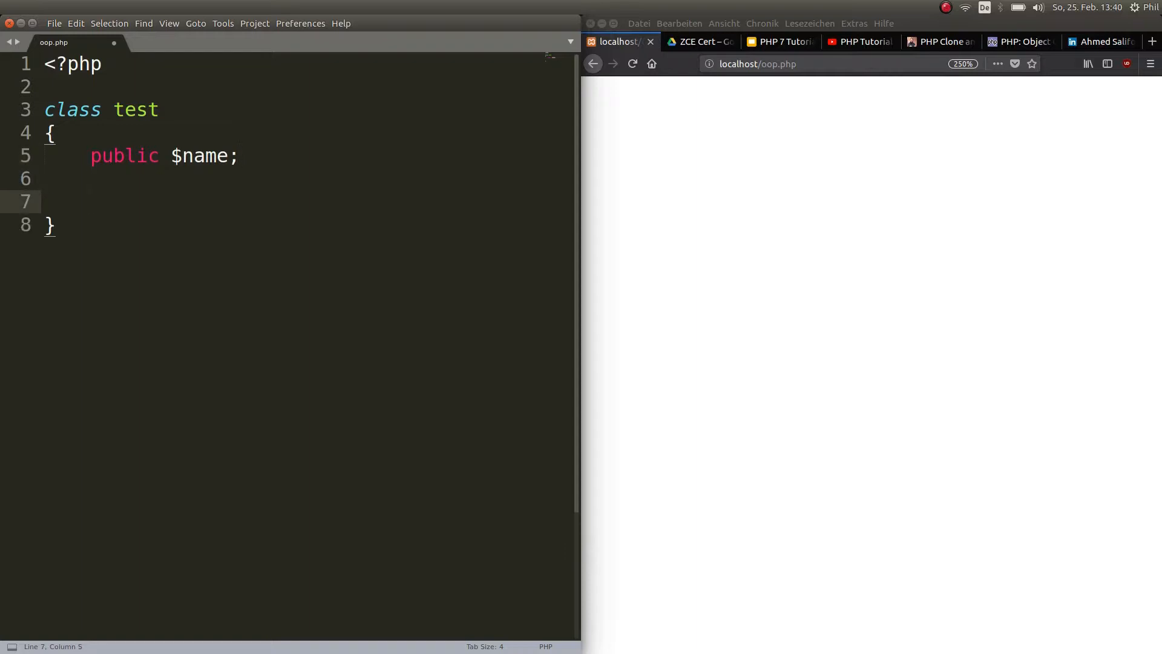
text(p)
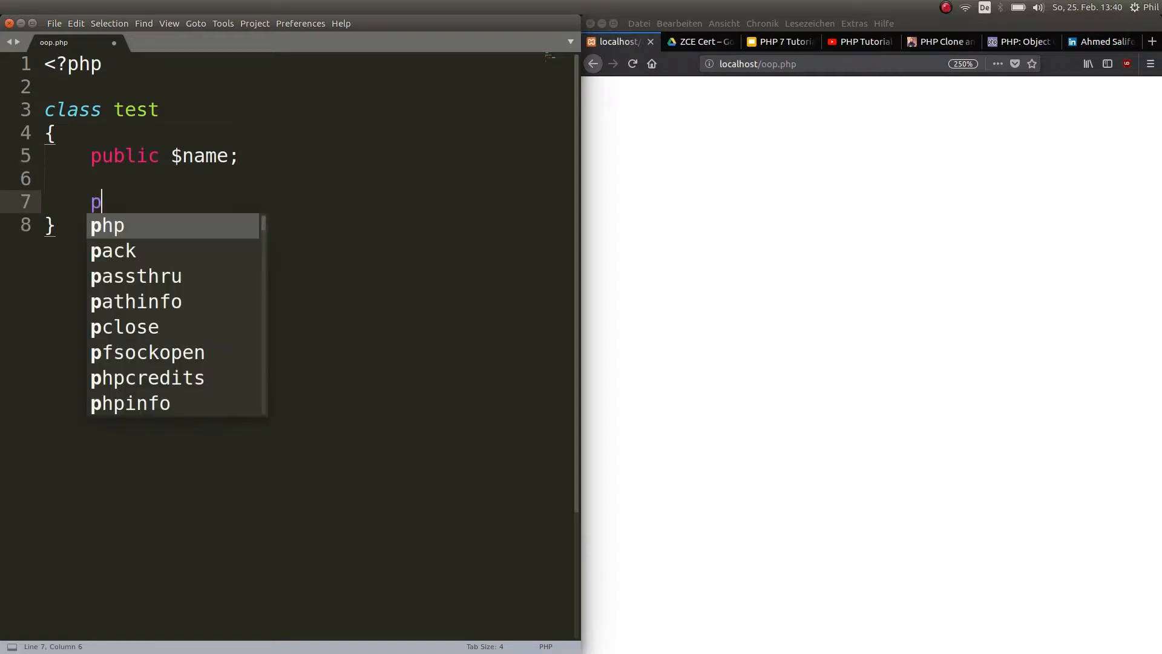
text(ub)
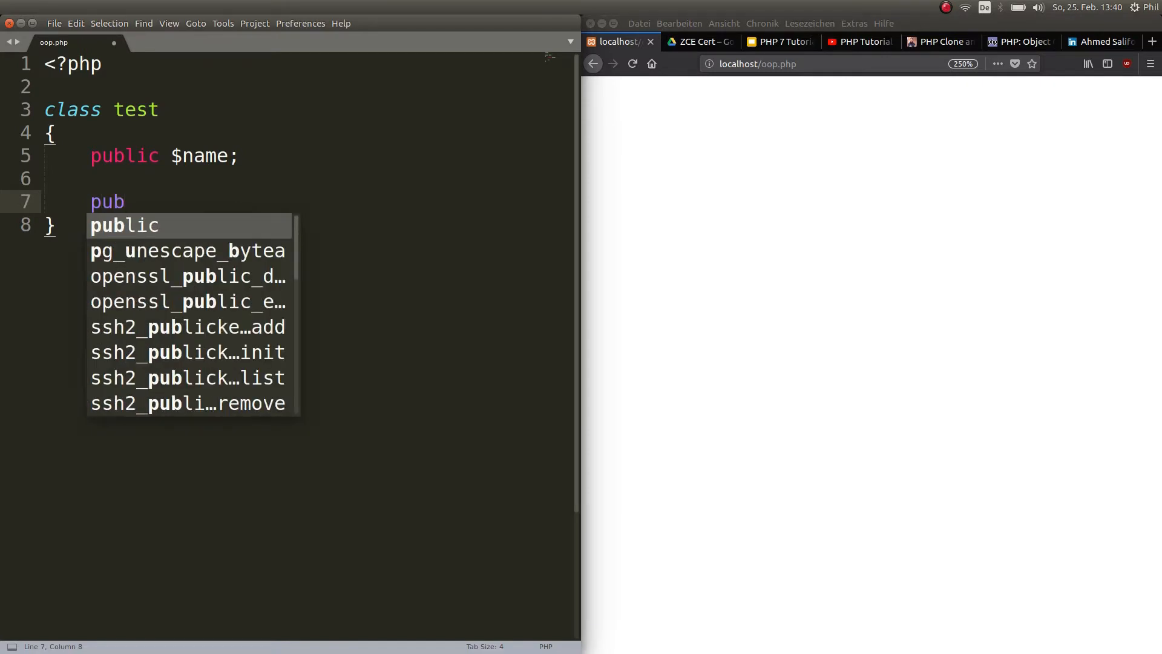
text(lic)
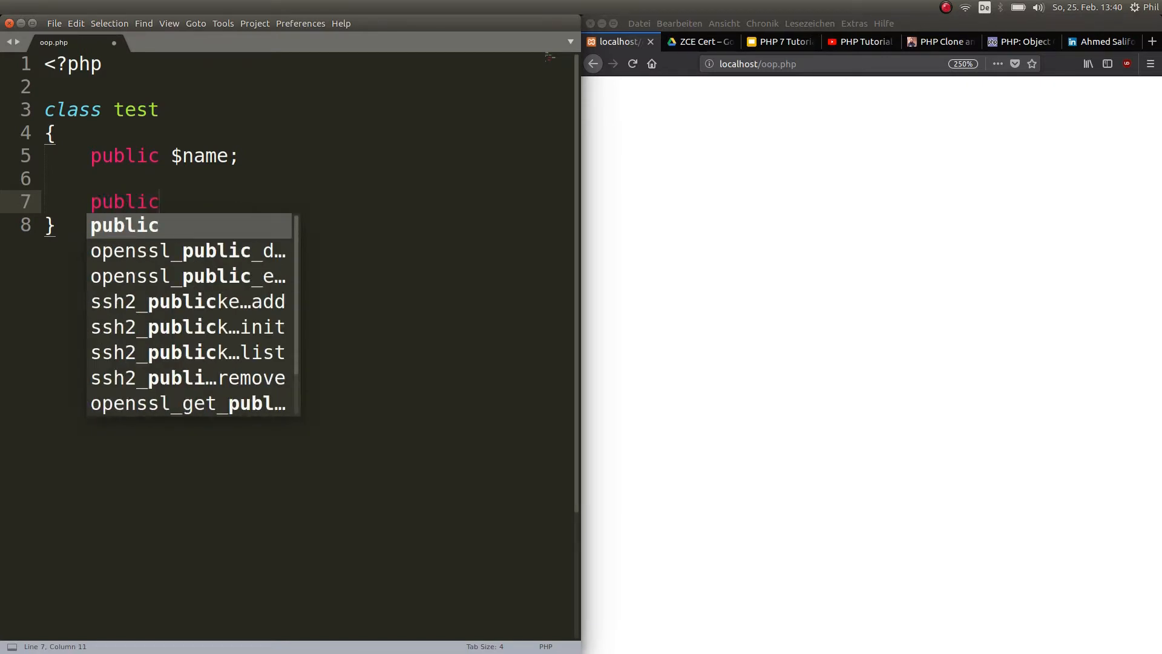
text( function __)
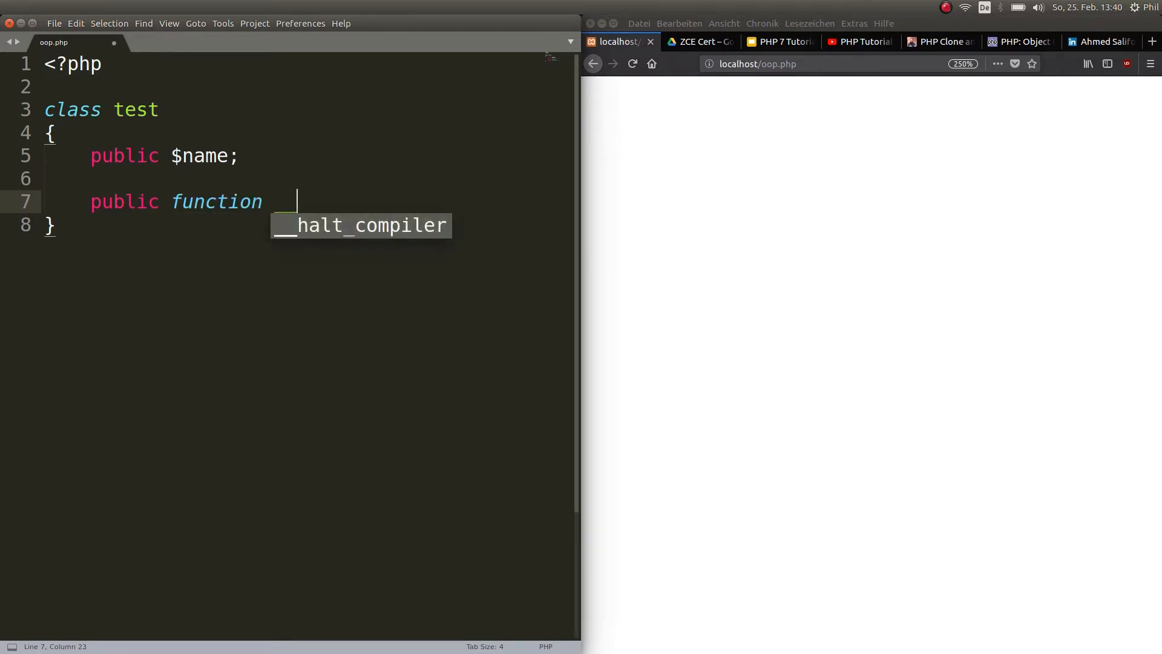
text(construct)
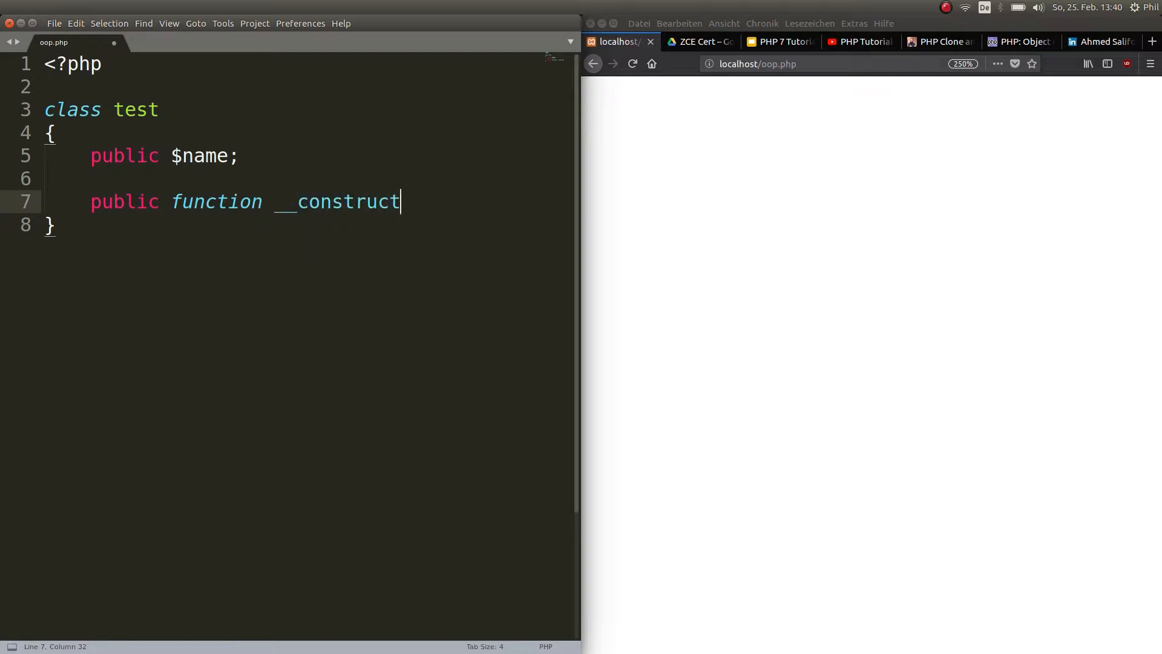
text(())
- Add the public function __construct() signature and place the caret inside its parentheses
key(Left)
key(Left)
key(shift+Left)
key(shift+Left)
key(shift+Left)
key(shift+Left)
key(shift+Left)
key(shift+Left)
key(shift+Left)
key(shift+Left)
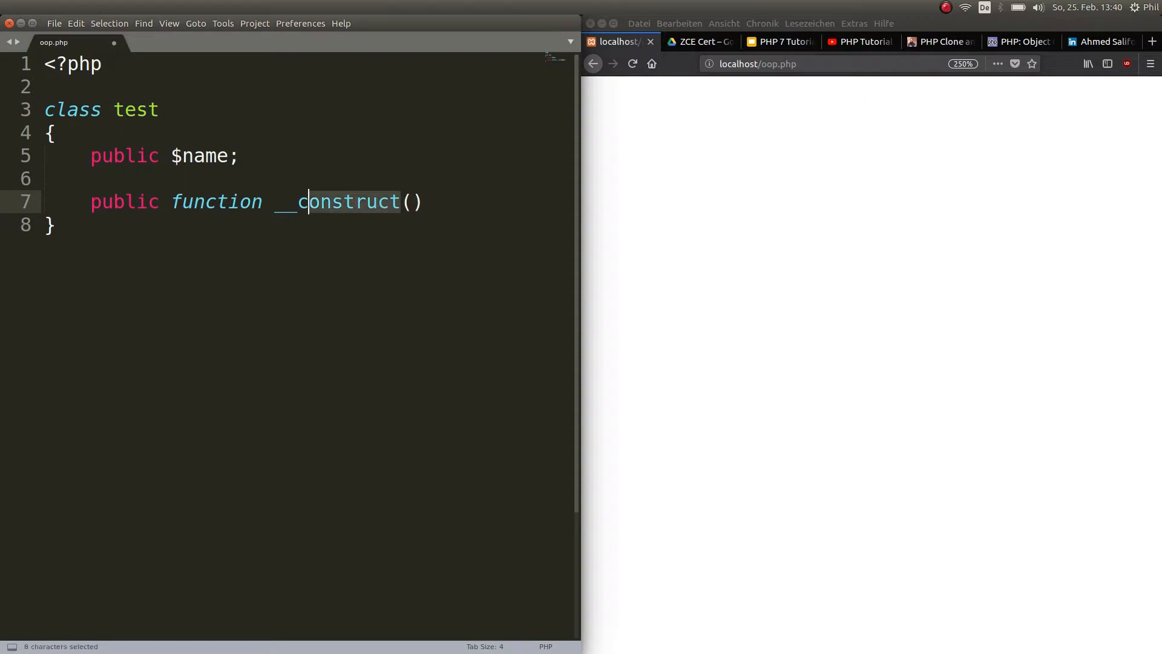
key(shift+Left)
key(shift+Left)
key(shift+Left)
key(shift+Left)
key(Right)
key(Right)
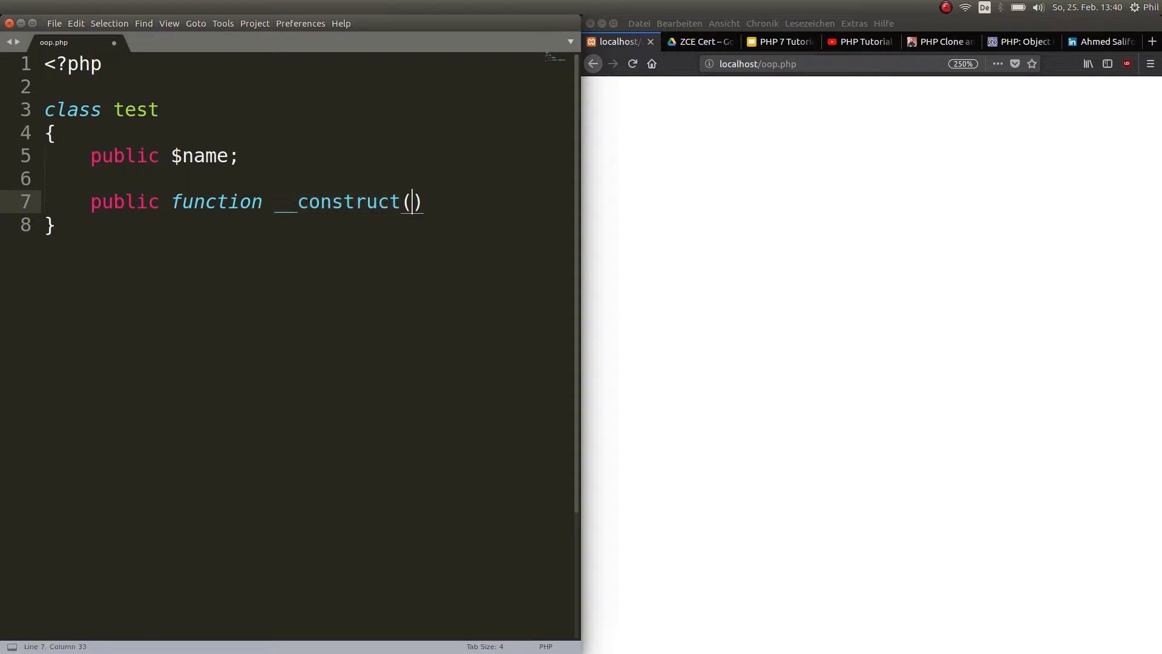
key(shift+Left)
key(shift+Left)
key(shift+Left)
key(shift+Left)
key(shift+Left)
key(shift+Left)
key(shift+Left)
key(shift+Left)
key(shift+Left)
key(shift+Left)
key(shift+Left)
key(Right)
text($a)
- Give the constructor a $name parameter and a body assigning $this -> name = $name
key(BackSpace)
text(name))
key(Return)
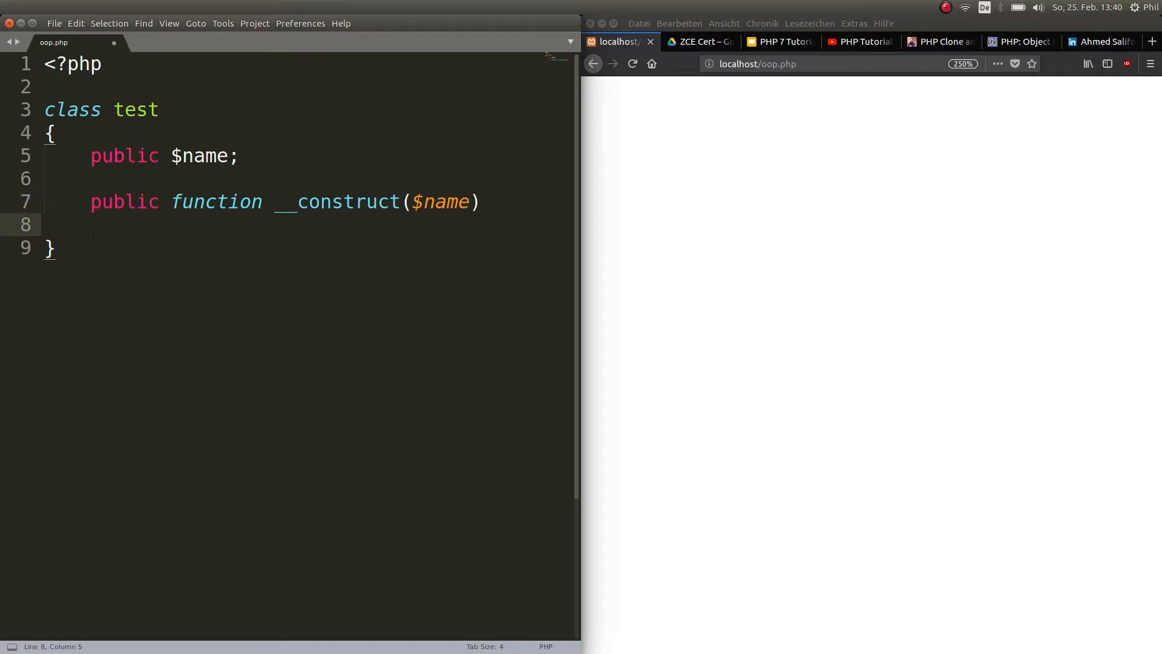
text({)
key(Return)
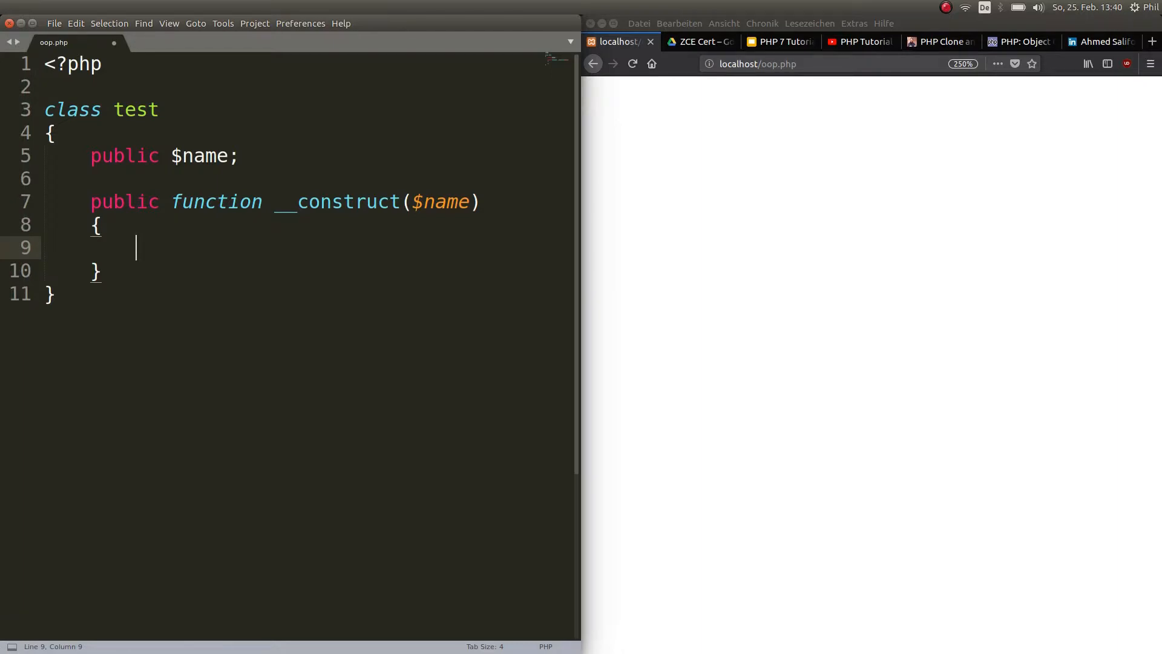
key(Tab)
text($thus)
key(BackSpace)
key(BackSpace)
text(is ->)
text( name )
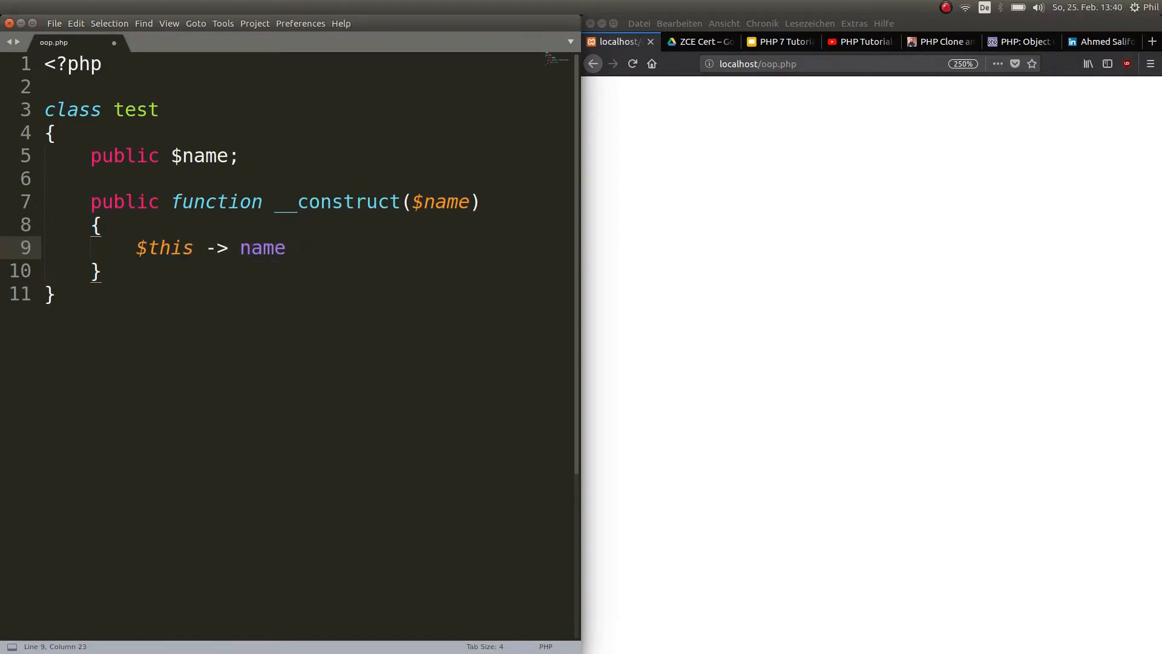
text(= $name)
text(;)
- Highlight the $name property, parameter and assignment to explain how they relate
double_click(262, 248)
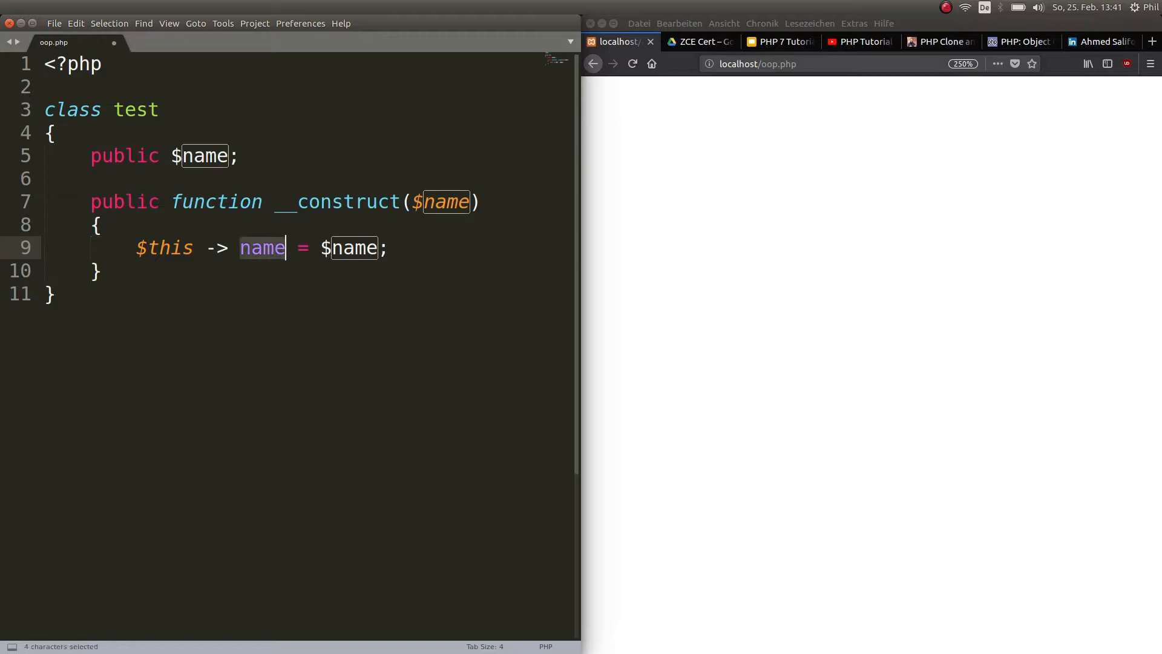
drag(195, 156, 229, 155)
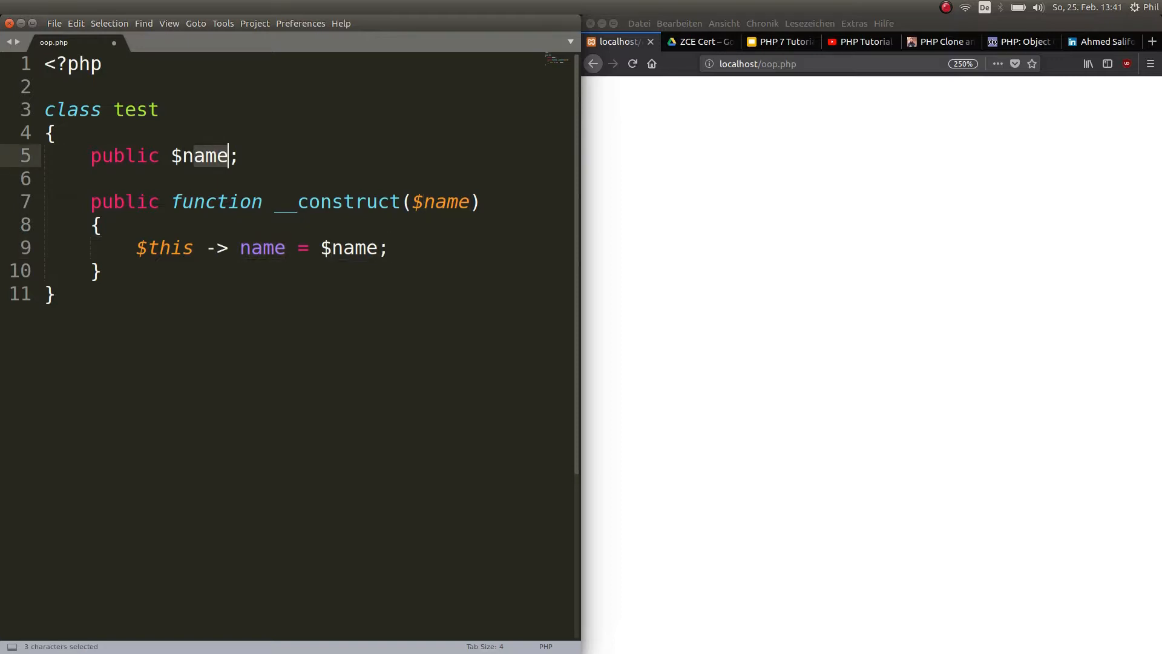
drag(414, 202, 471, 202)
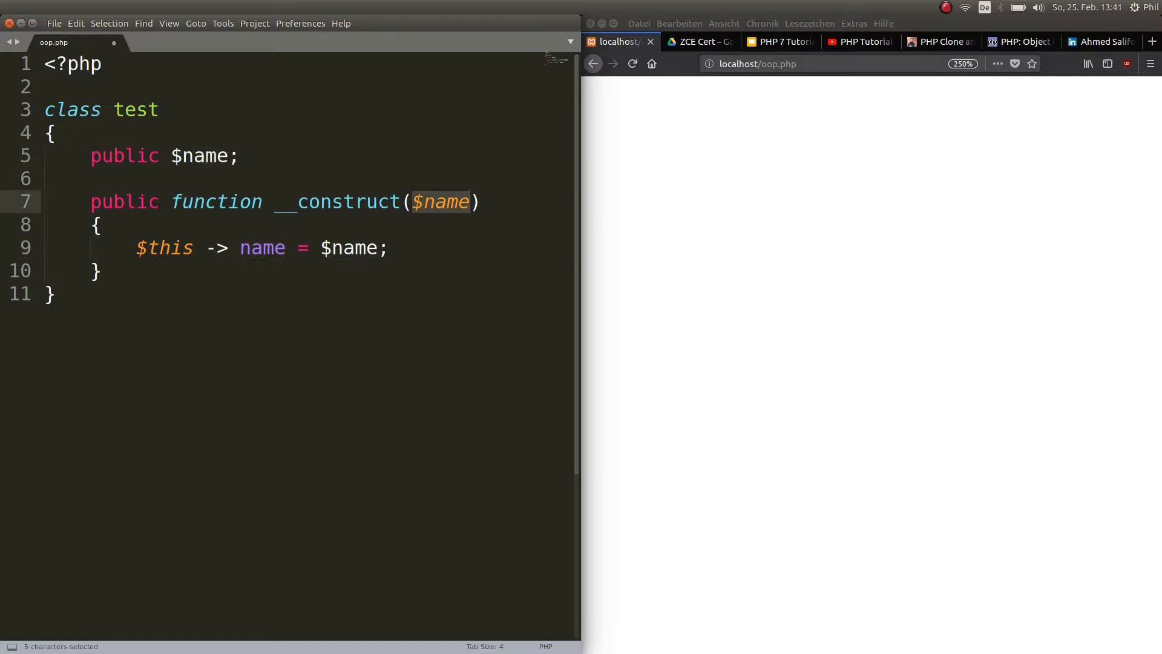
drag(321, 248, 379, 248)
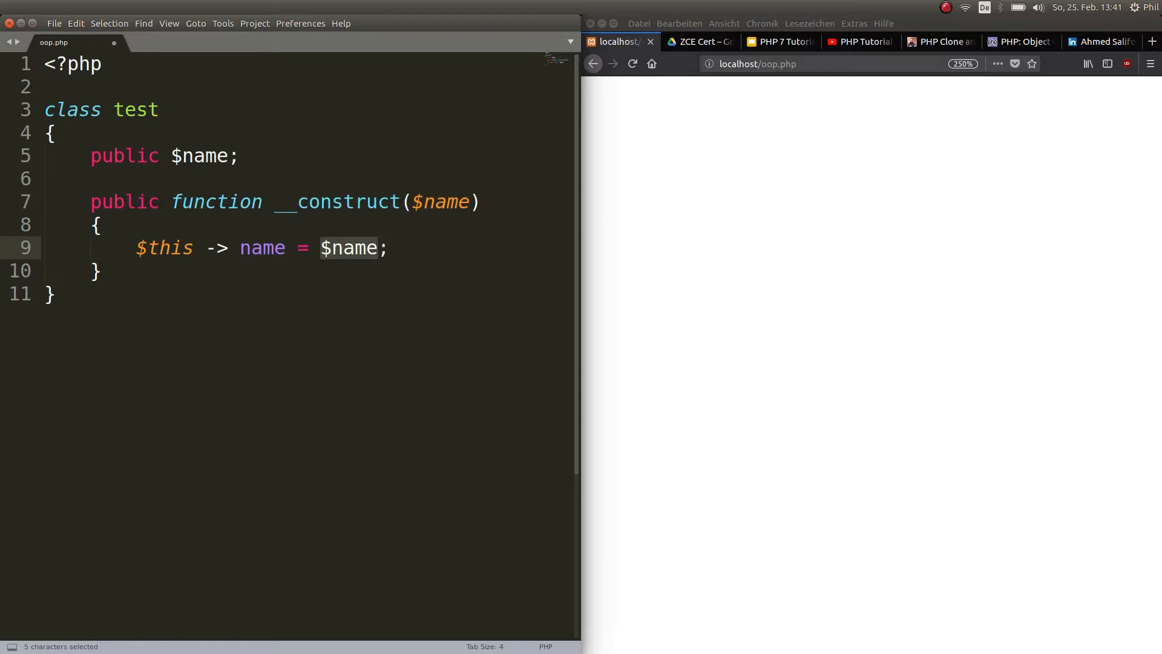
- Add a public function __toString() signature below the constructor
click(57, 293)
key(Up)
key(Return)
key(Return)
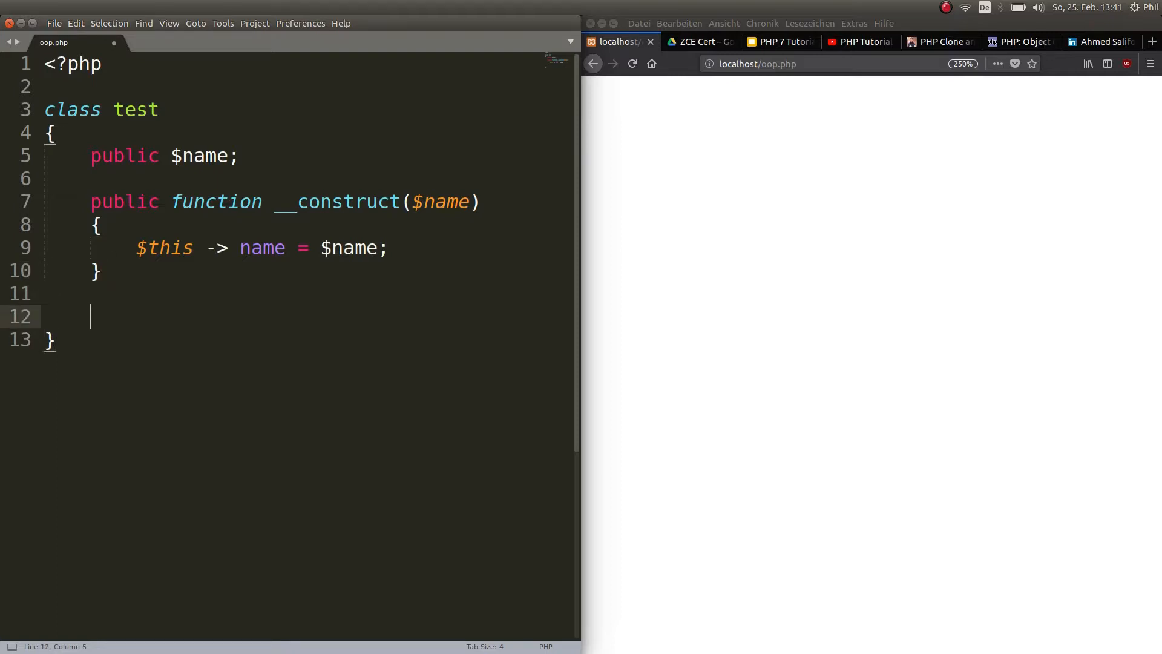
text(publi)
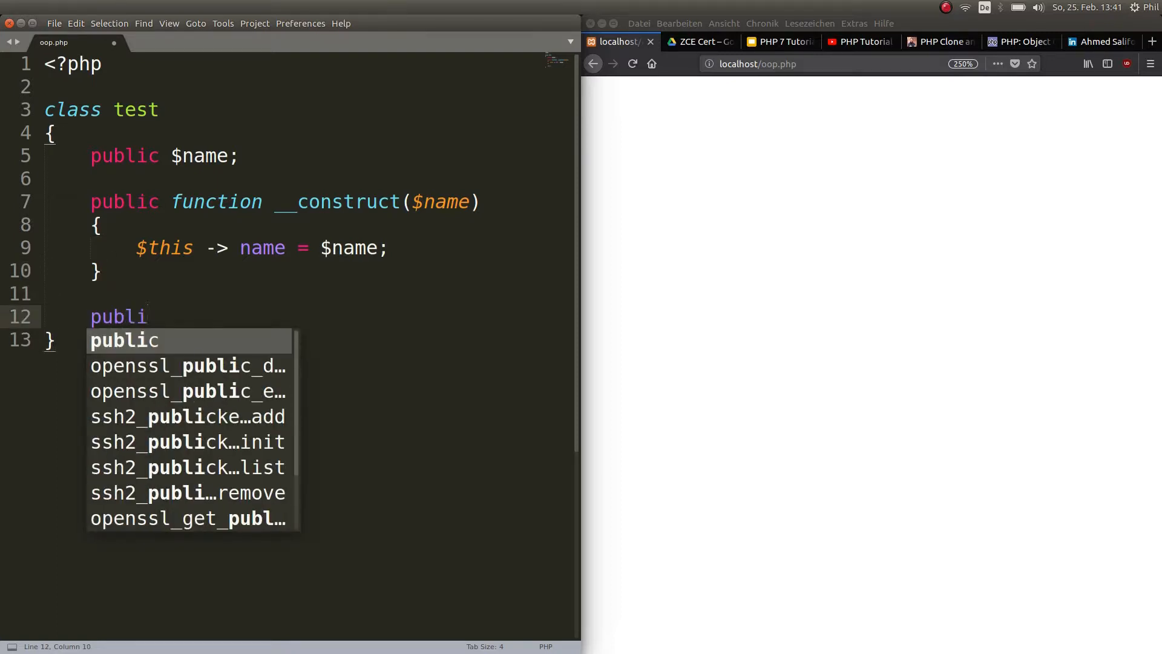
text(c function )
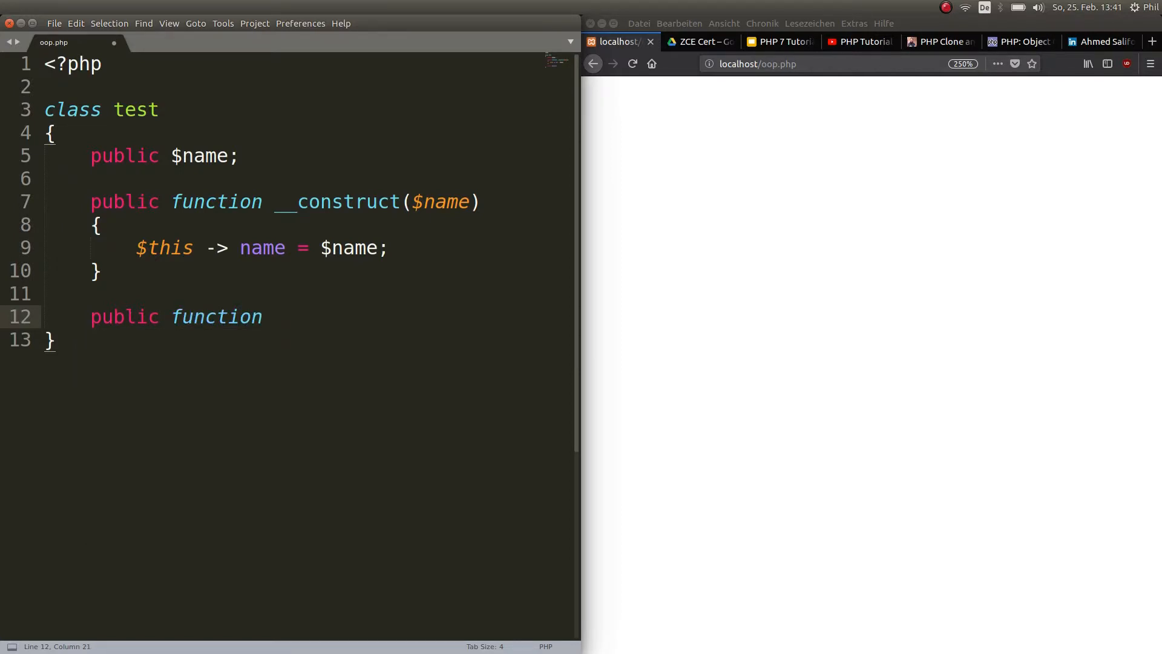
text(__toString)
text(())
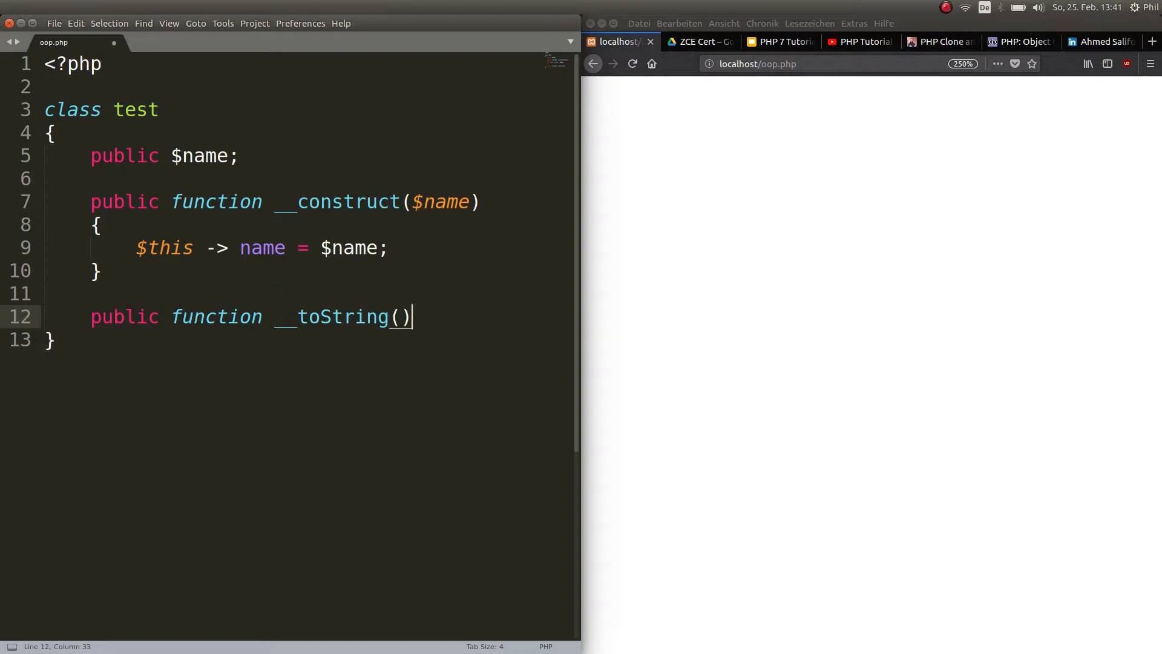
key(Return)
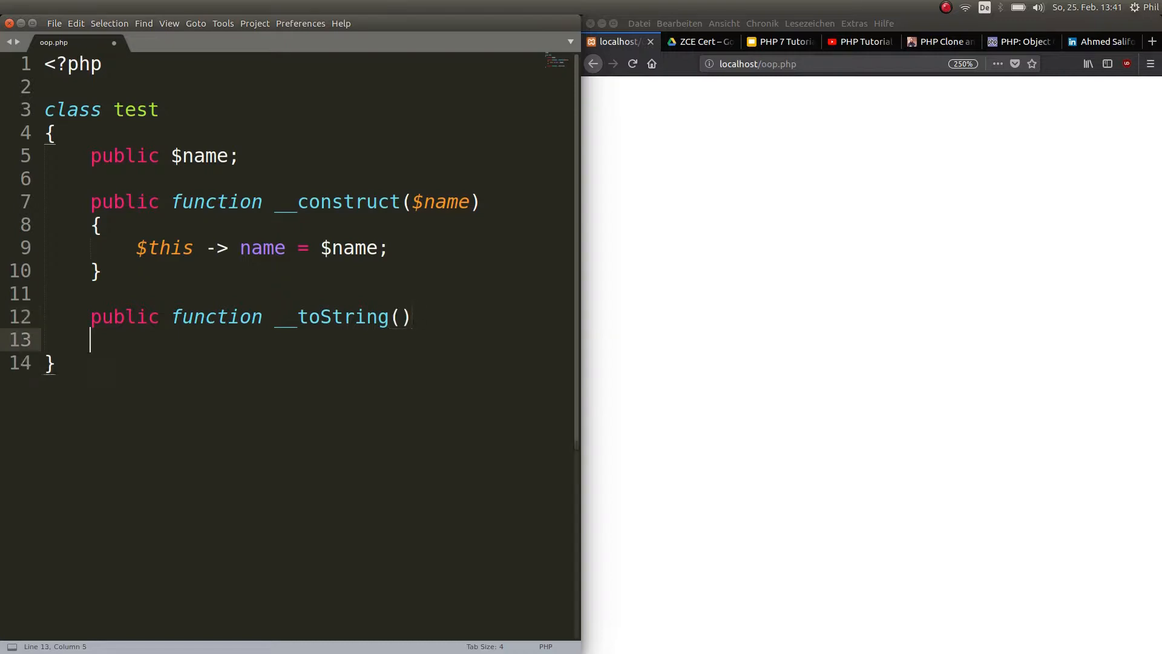
- Write the method body returning $this -> name
key(Print)
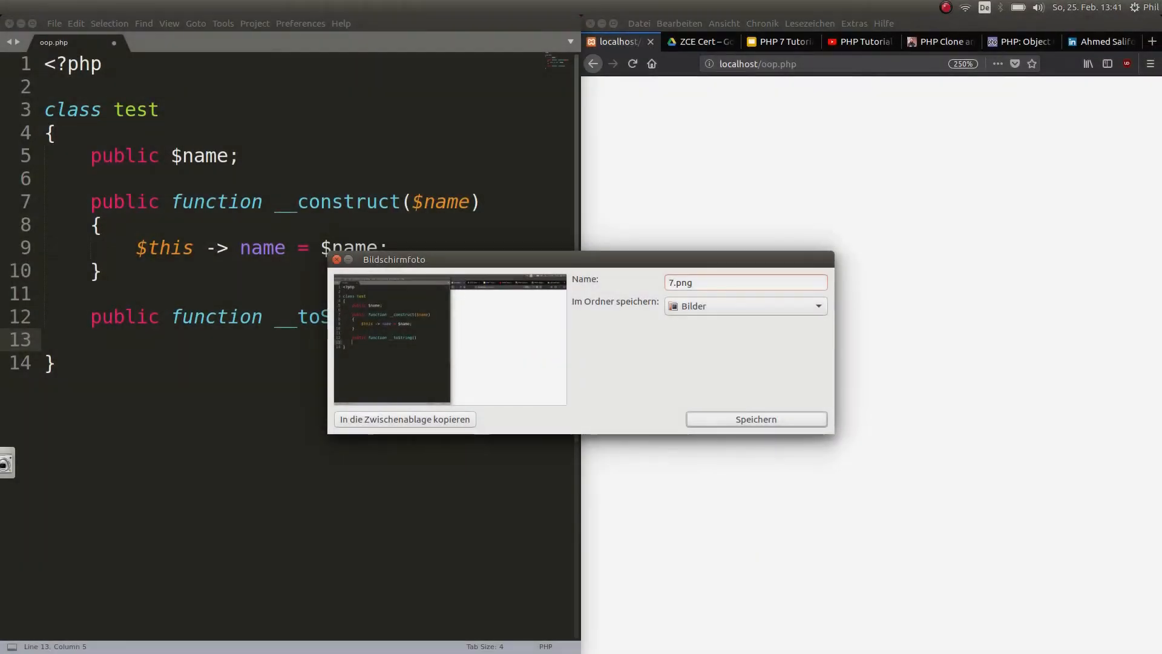
key(Return)
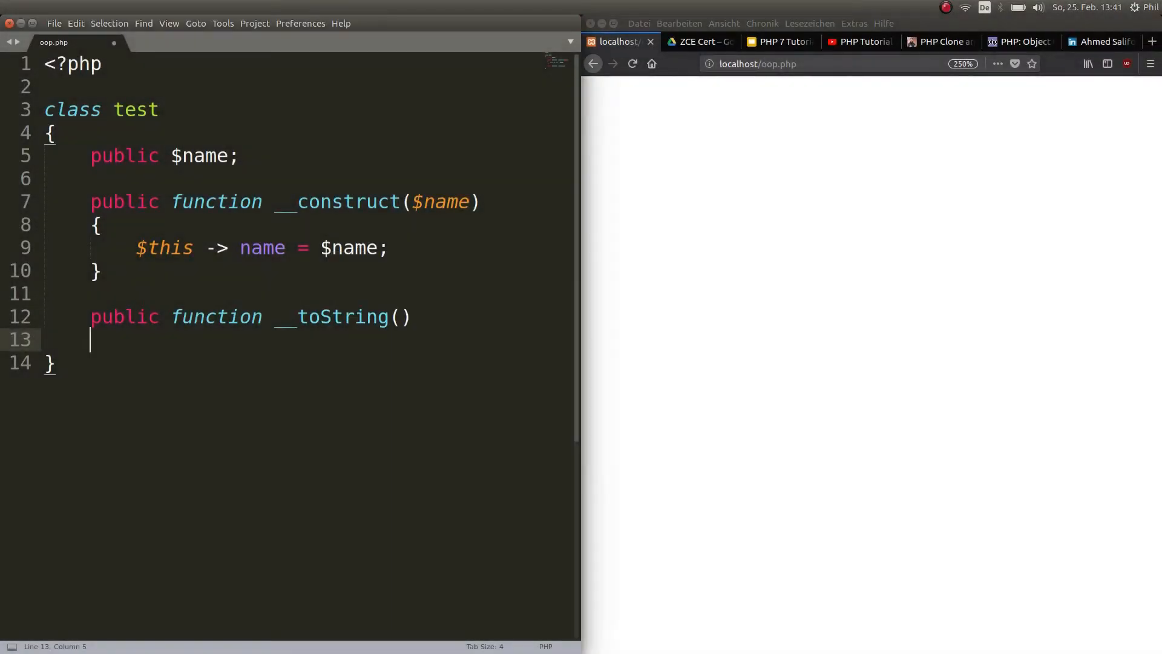
text({)
key(Return)
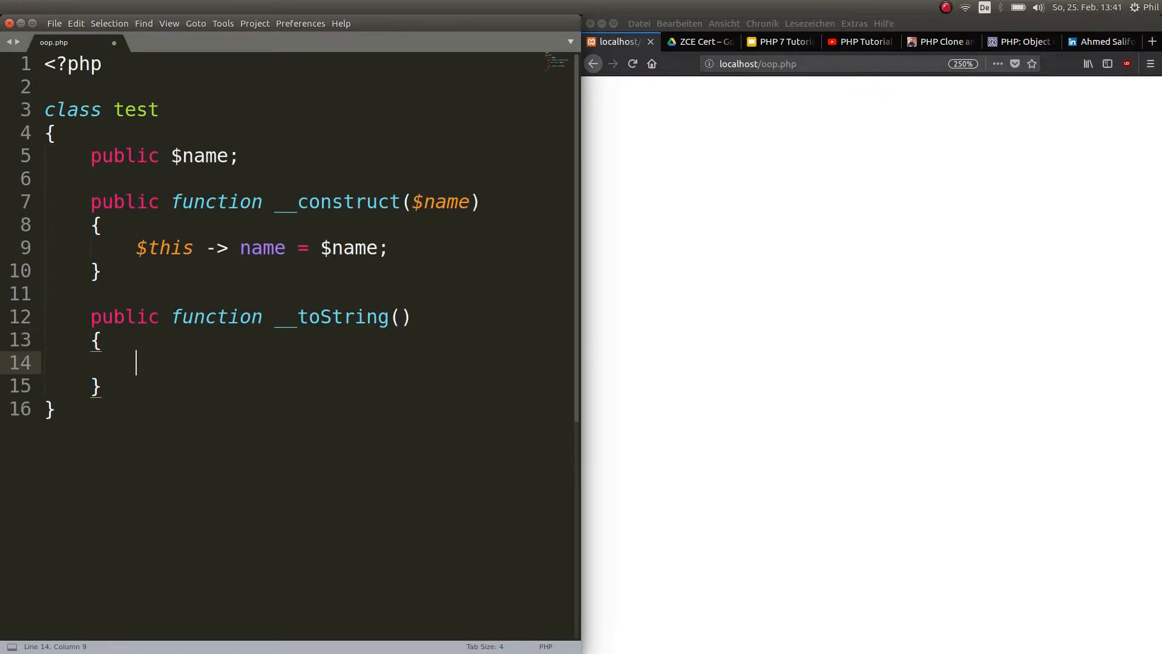
text(return)
text( $thuis)
key(BackSpace)
key(BackSpace)
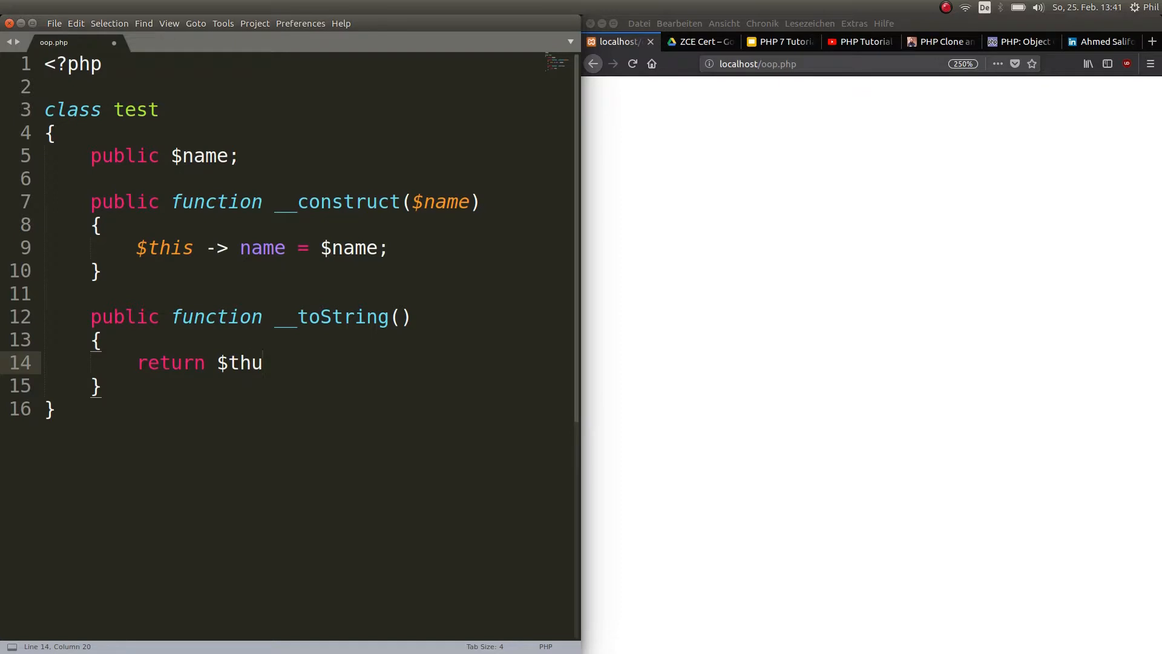
key(BackSpace)
text(is -> )
text(name;)
- Below the class create $phil = new $name("Philipp"), checking the constructor's $name parameter, and save
key(ctrl+s)
key(ctrl+End)
key(Return)
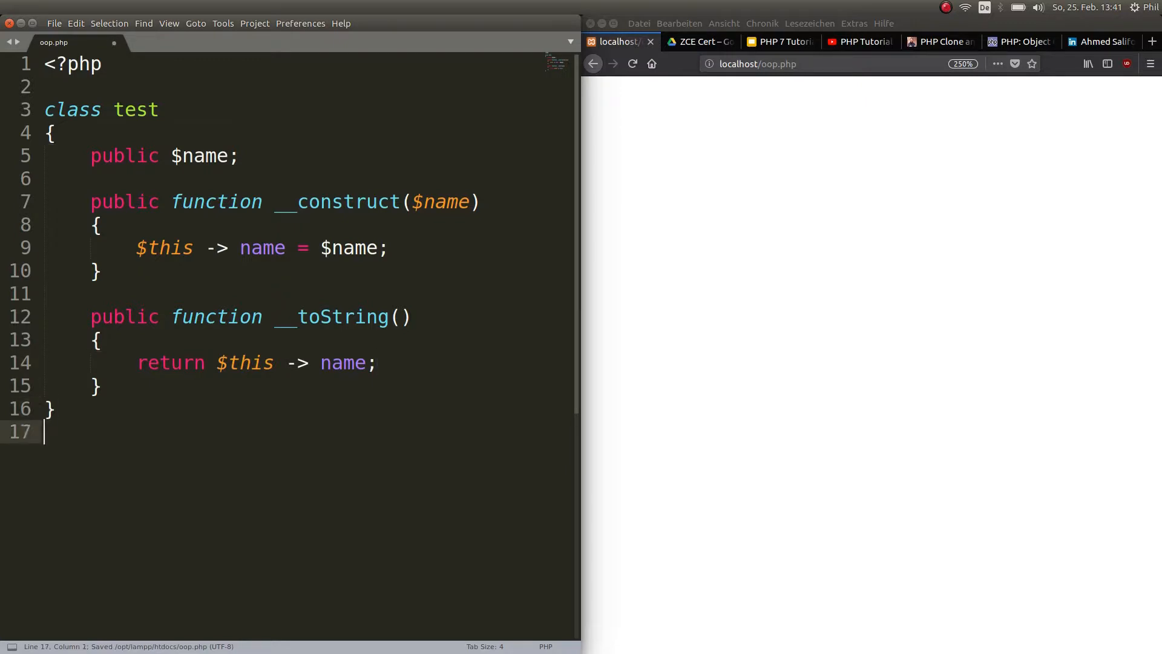
key(Return)
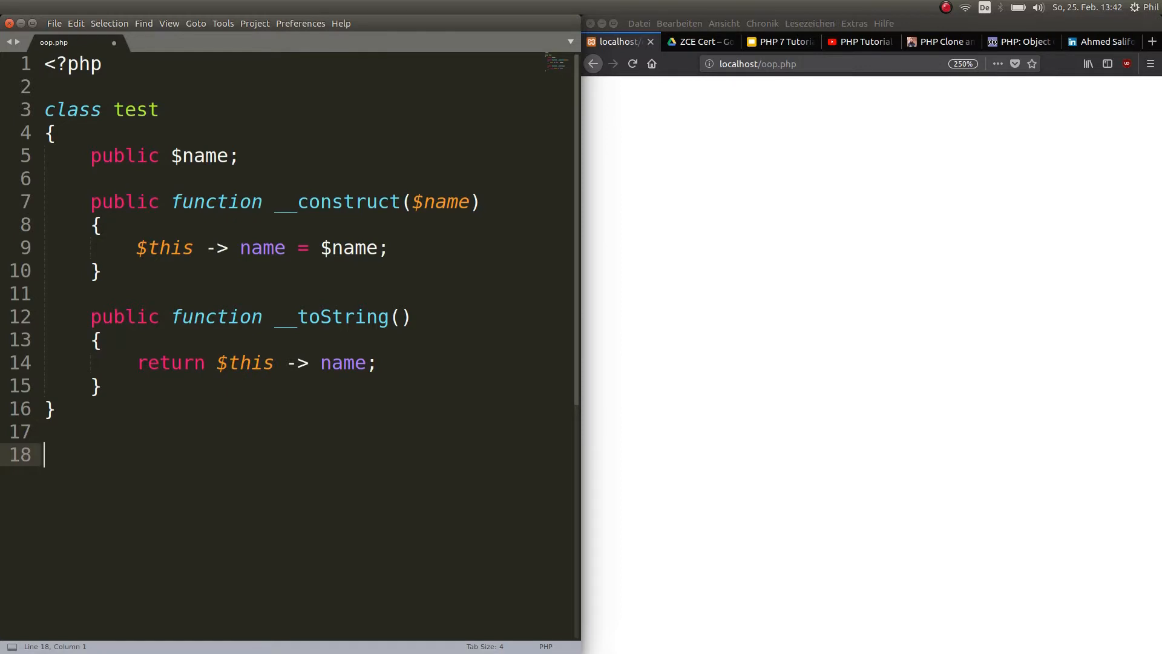
text($phil =)
text( new $)
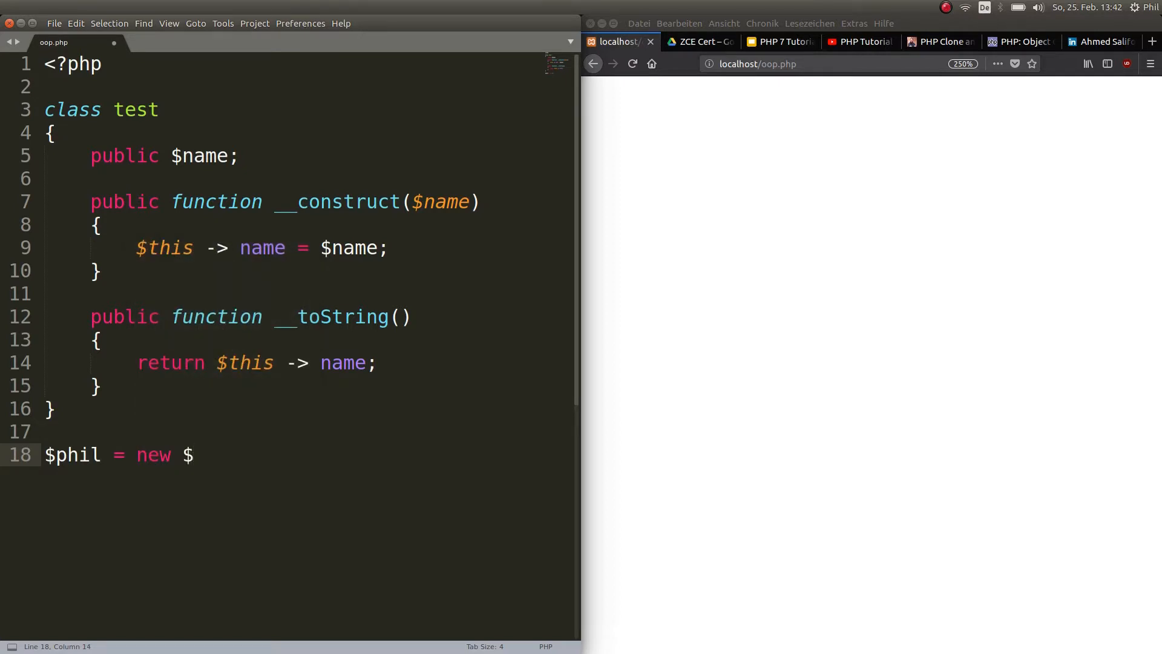
text(name)
text(())
key(Left)
click(474, 202)
drag(471, 201, 413, 202)
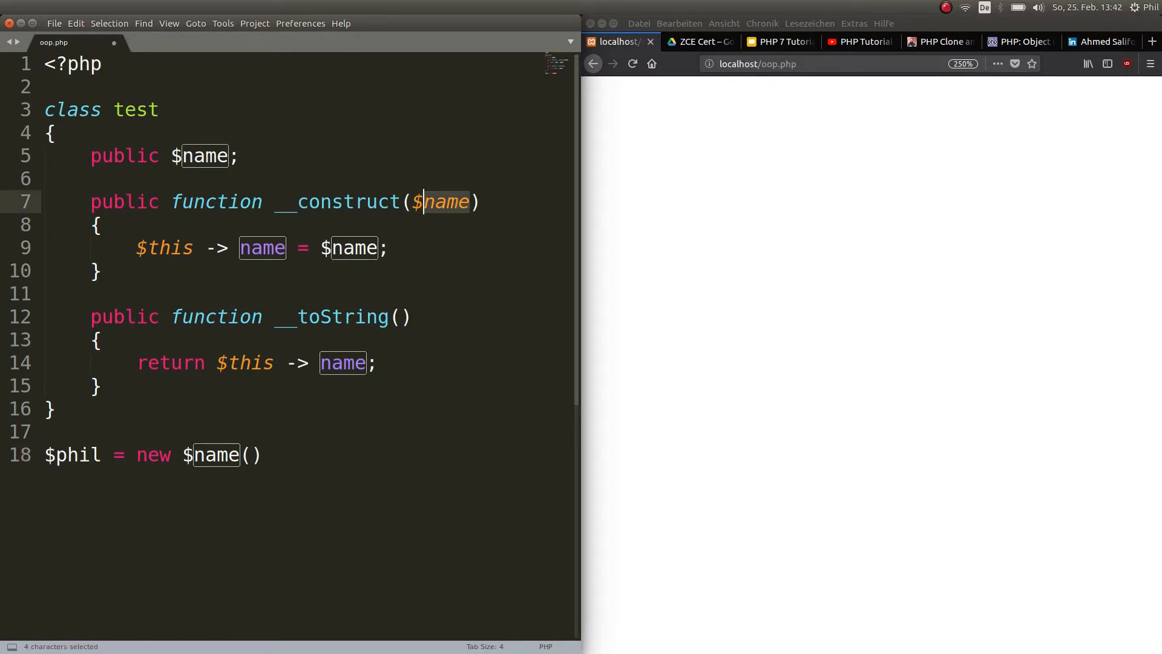
click(251, 455)
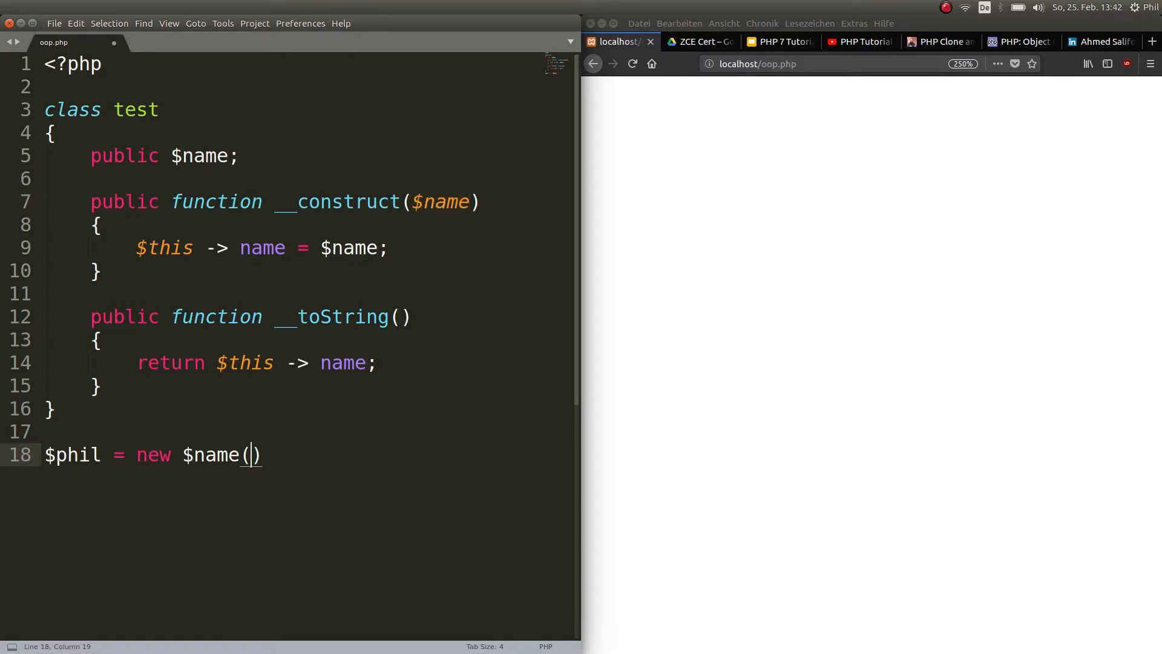
text("Phil)
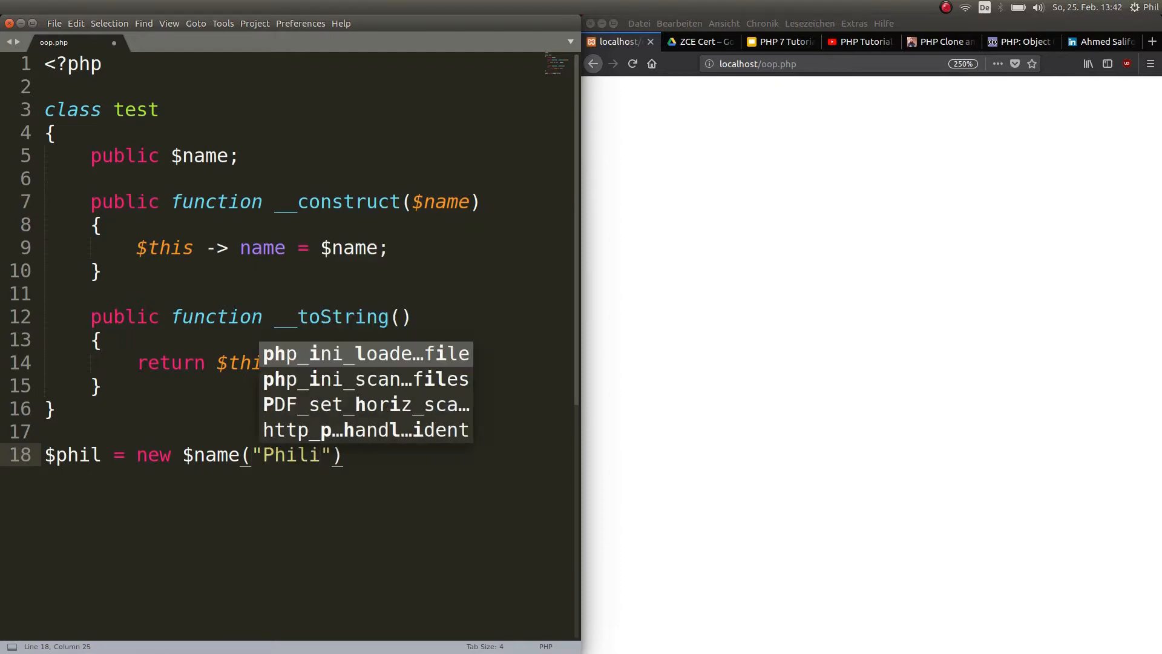
text(ipp)
key(Right)
key(Right)
text(;)
key(ctrl+s)
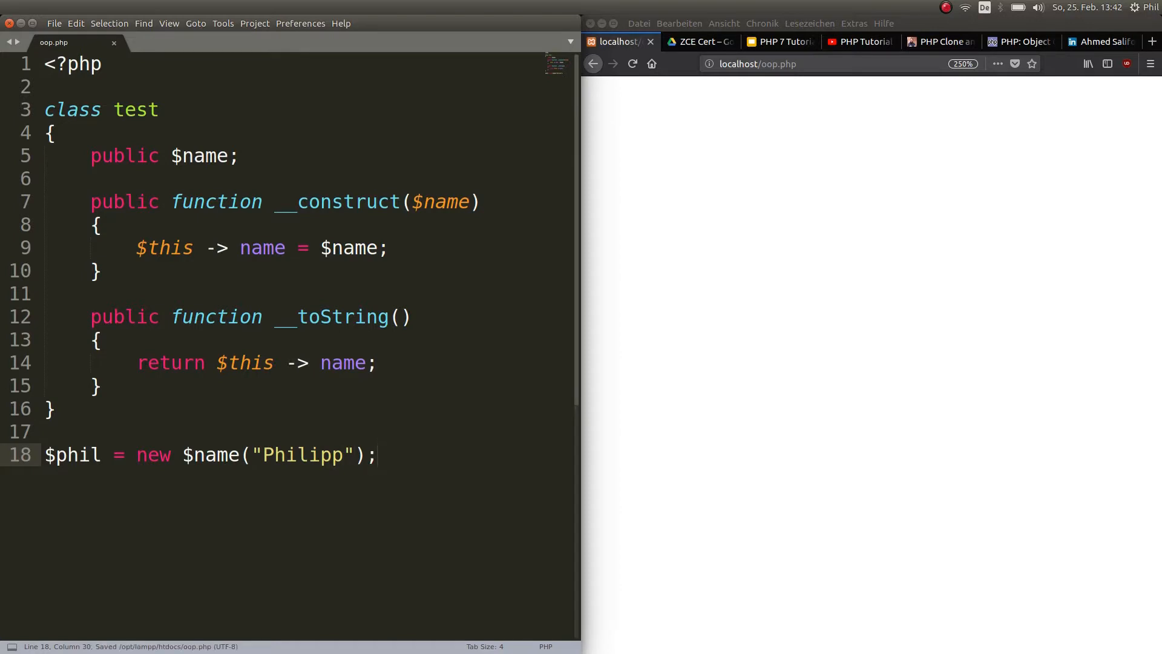
- Add print_r($phil);, save and reload localhost/oop.php, which shows an undefined-variable error
key(Return)
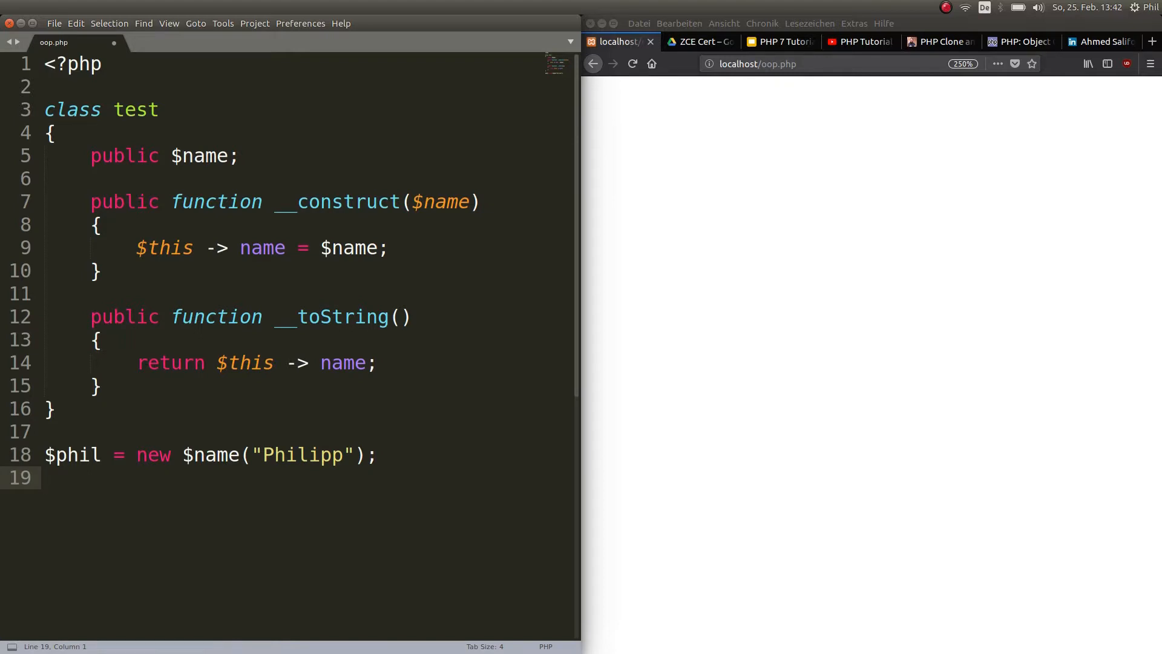
text(print)
key(Tab)
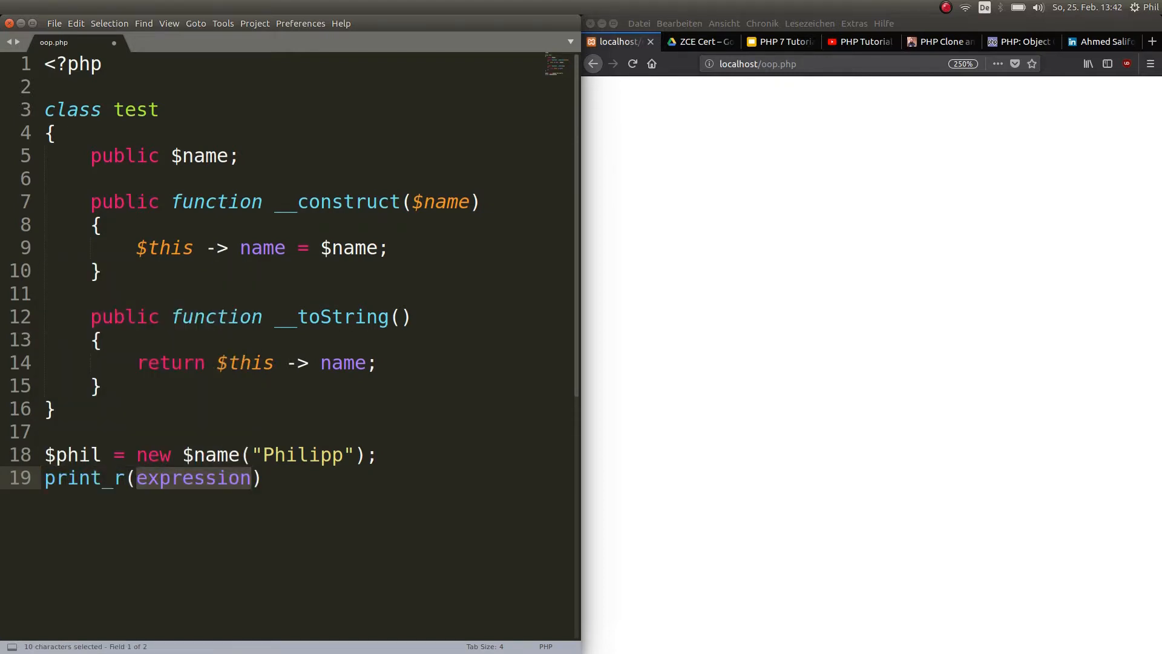
text($)
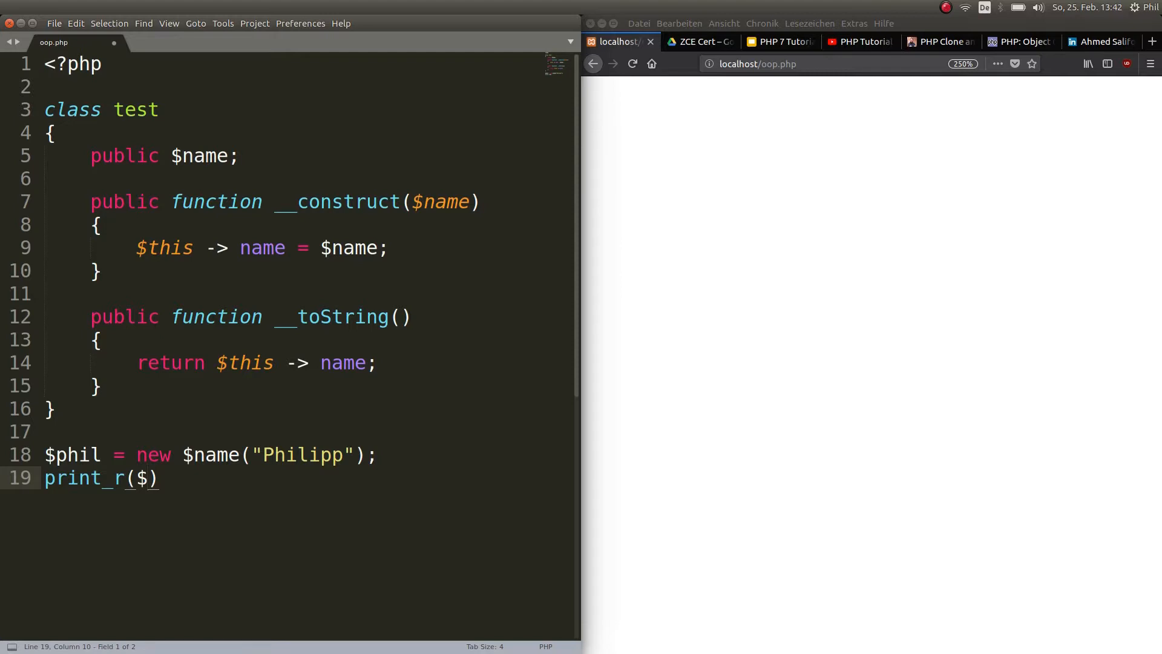
text(phil)
key(Tab)
text(;)
key(ctrl+s)
key(alt+Tab)
key(F5)
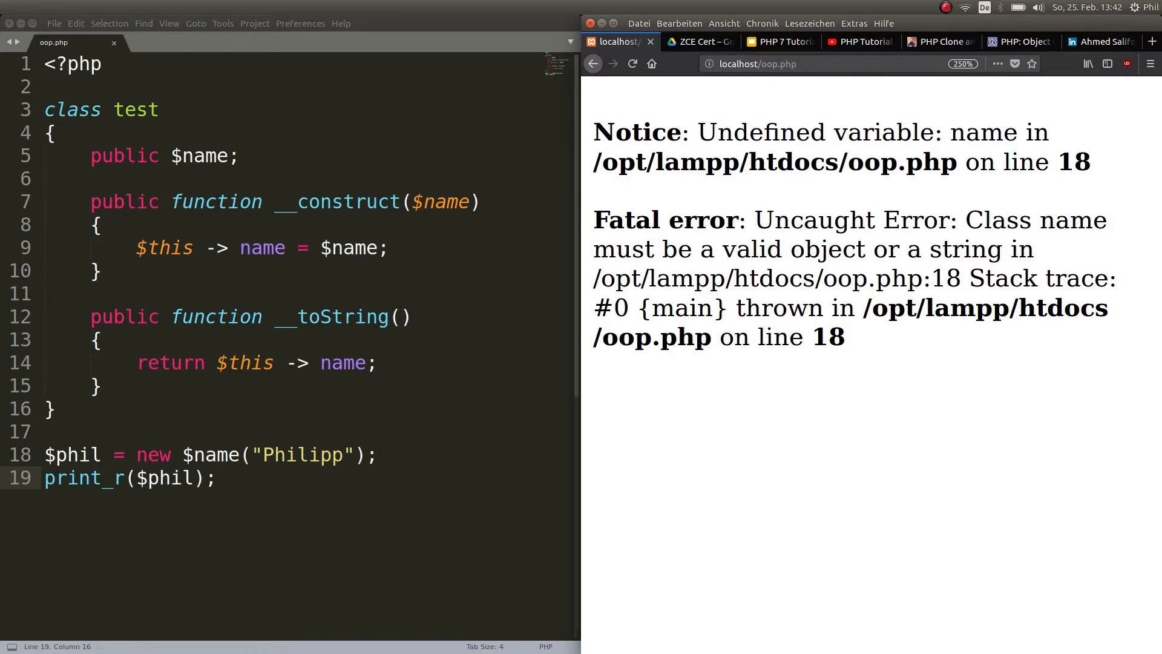
- Remove the $ before name on line 18, save and reload the page
click(183, 455)
key(BackSpace)
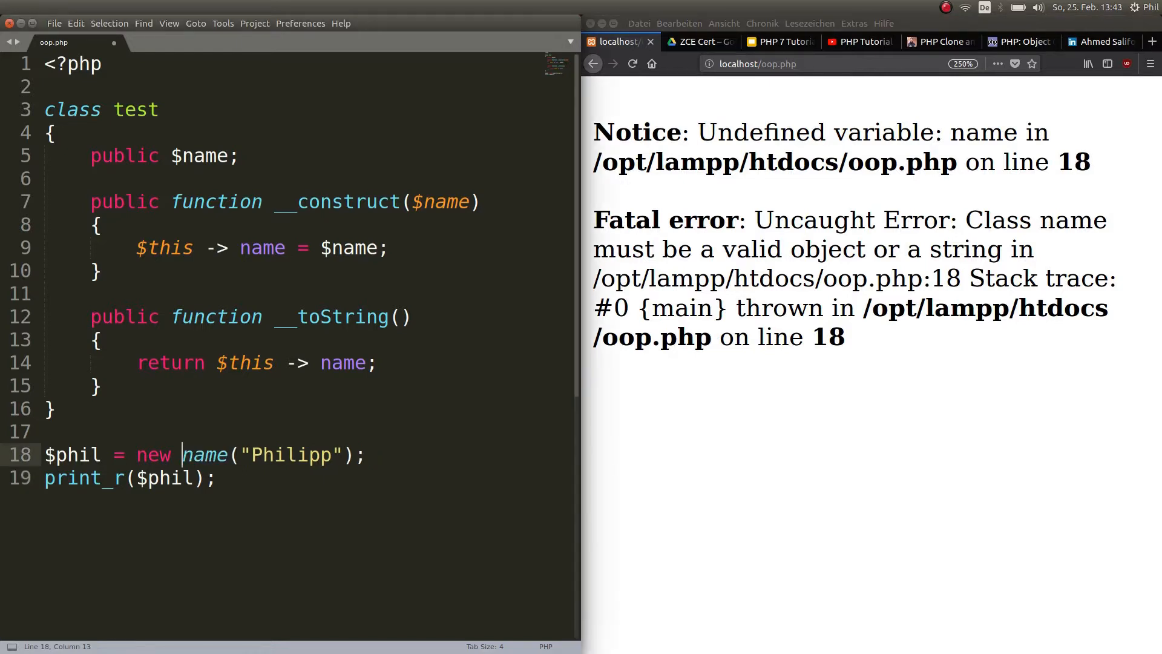
key(ctrl+s)
click(633, 63)
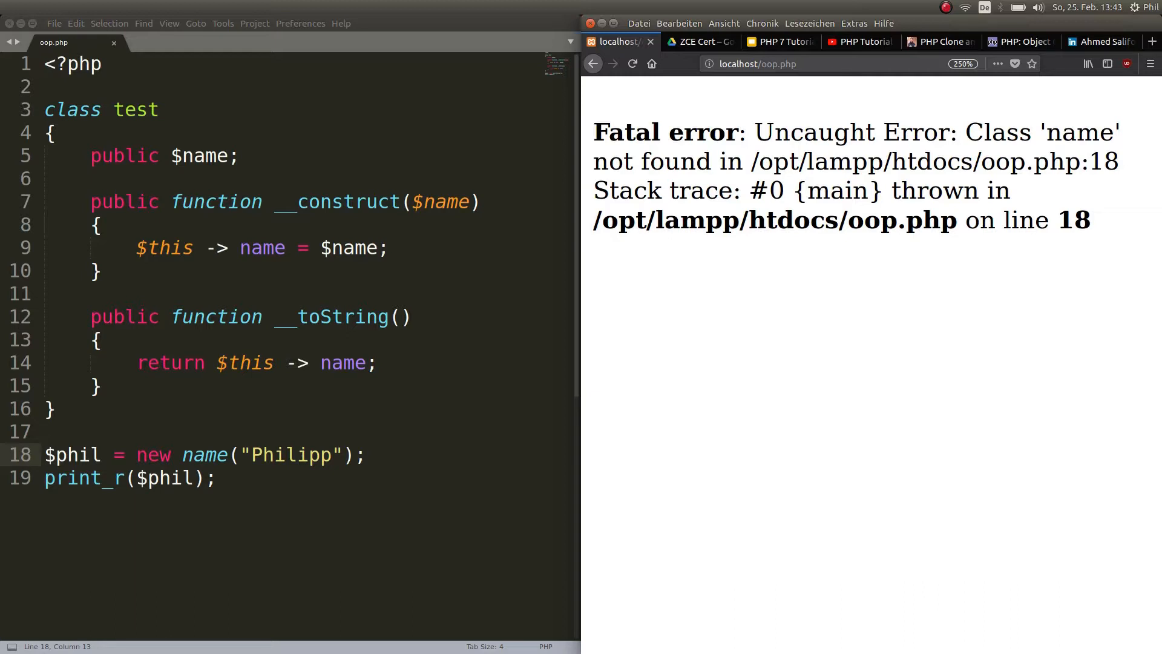
- Change line 18 to new test("Philipp"), save and reload so the page prints test Object ( [name] => Philipp )
double_click(205, 455)
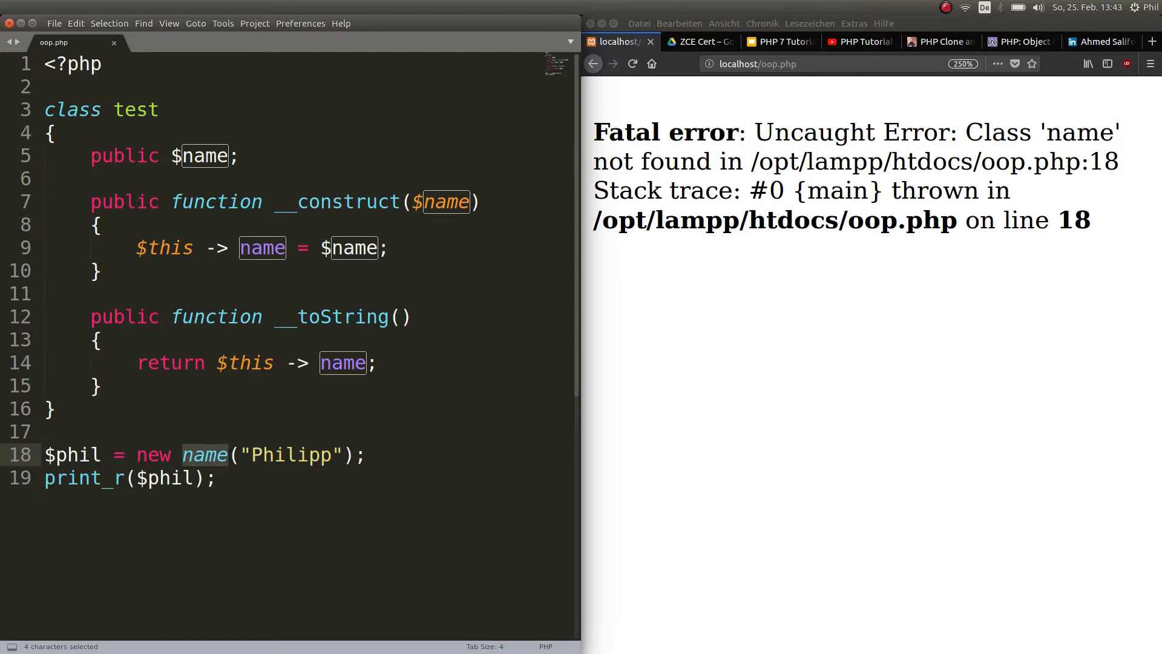
text(test)
key(Escape)
key(ctrl+s)
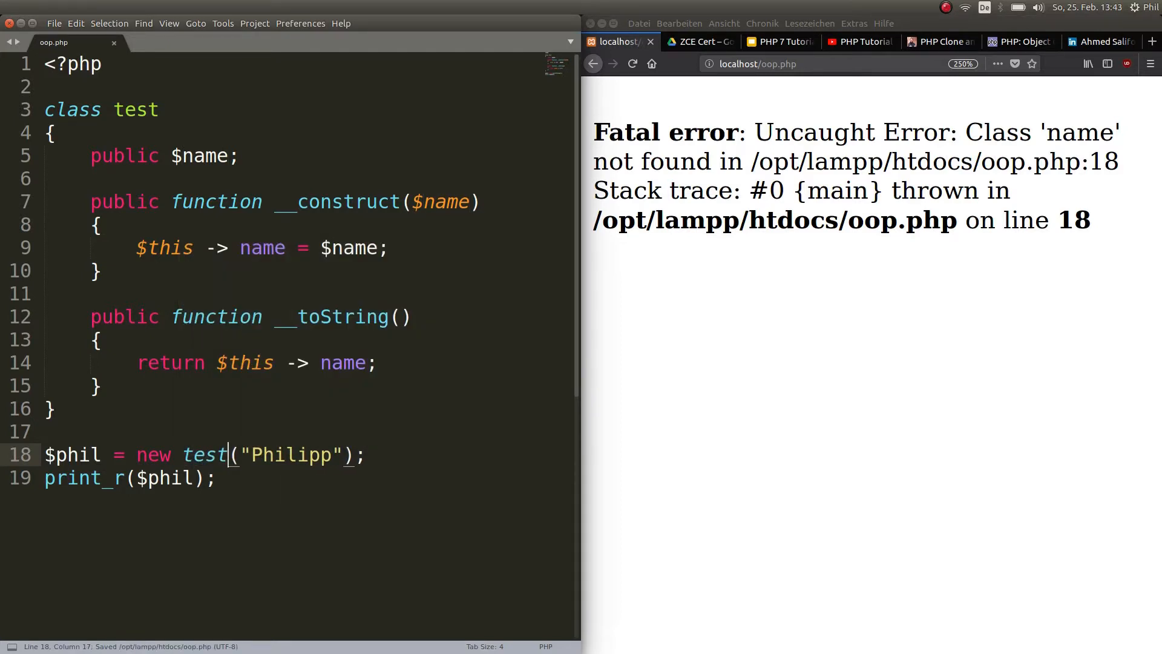
click(632, 64)
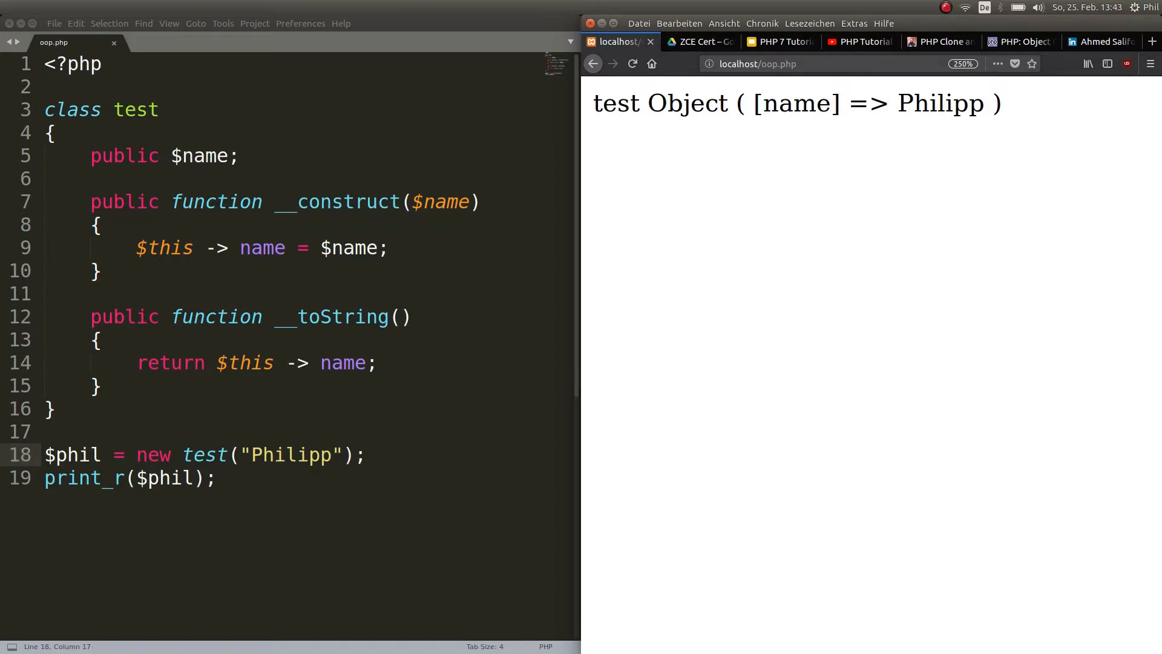
drag(601, 102, 597, 123)
click(597, 123)
- Replace print_r($phil); on line 19 with echo $phil; and save, after pointing out the constructor and __toString
drag(470, 201, 274, 202)
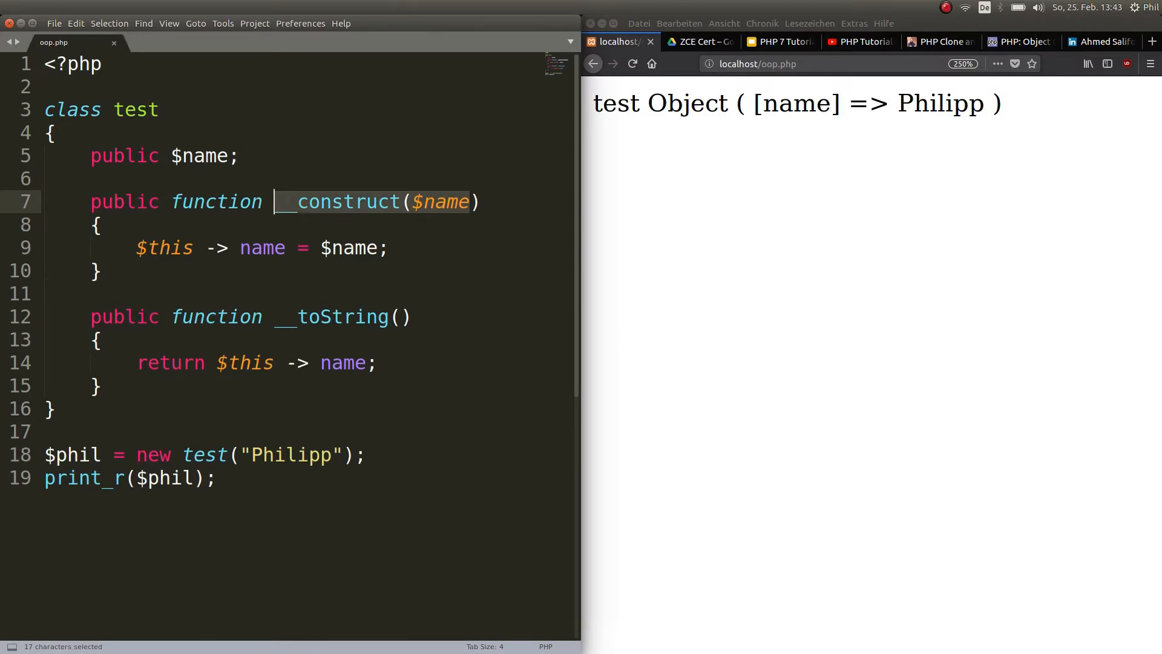
drag(285, 317, 368, 317)
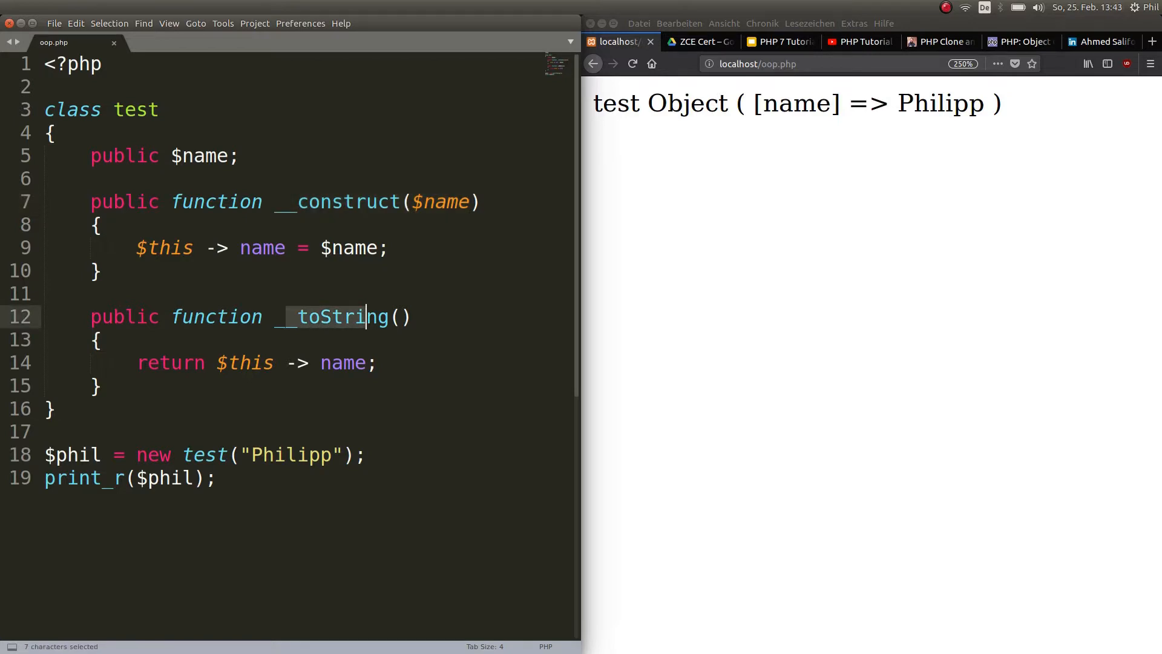
drag(216, 479, 45, 479)
text(ech)
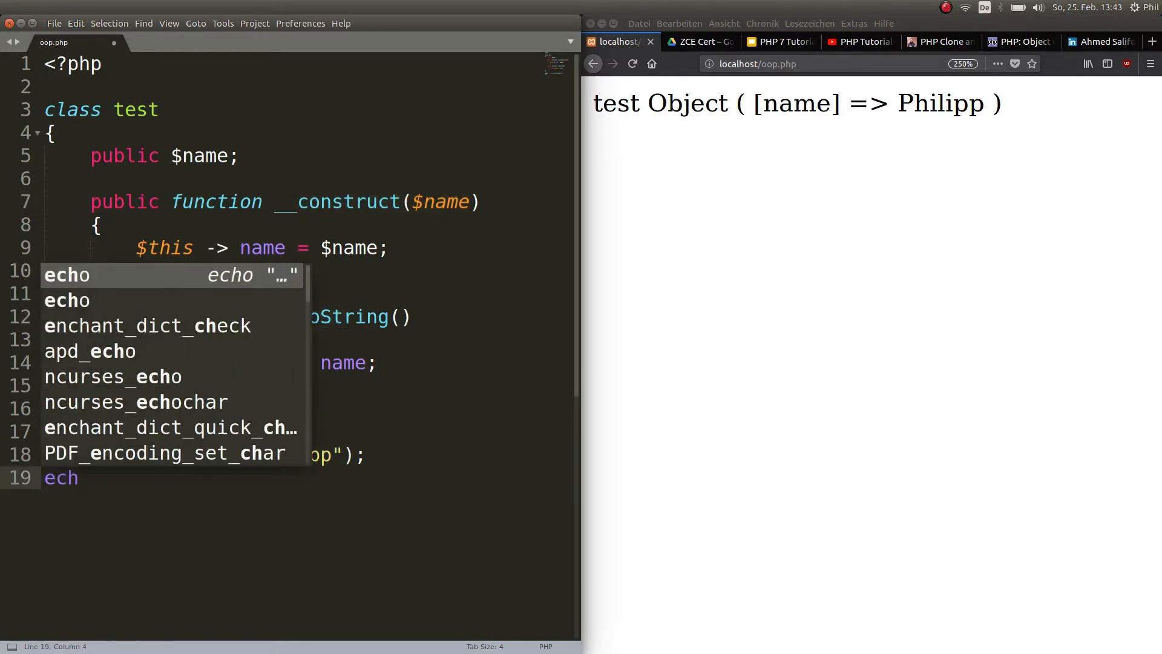
text(o $phil;)
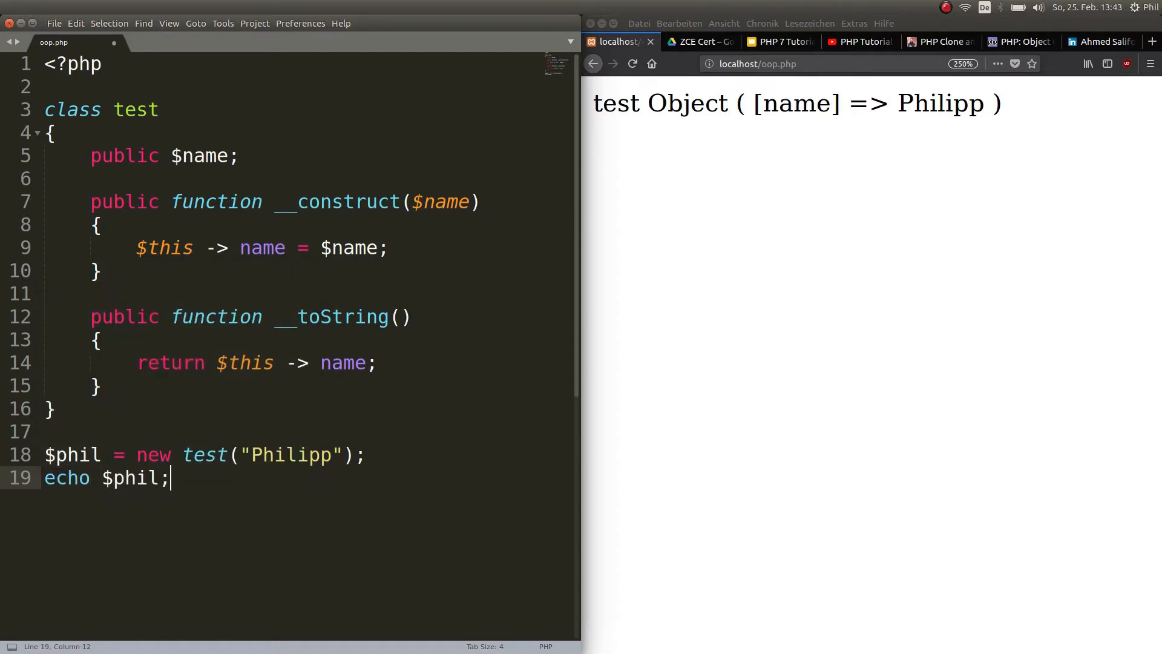
key(ctrl+s)
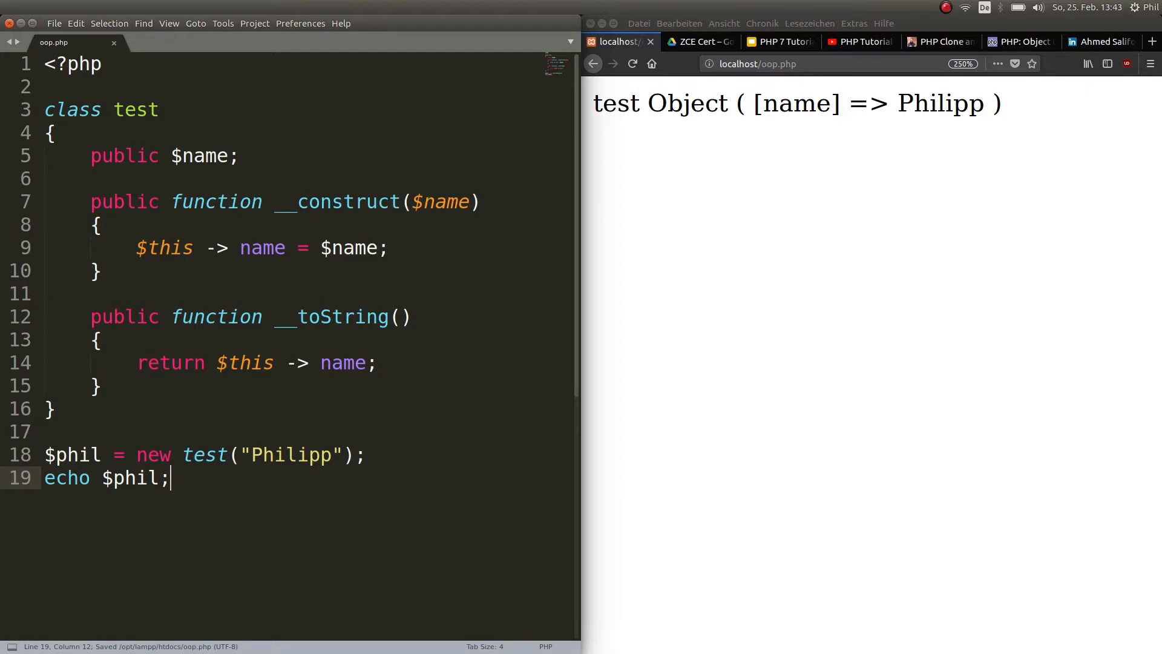
click(90, 315)
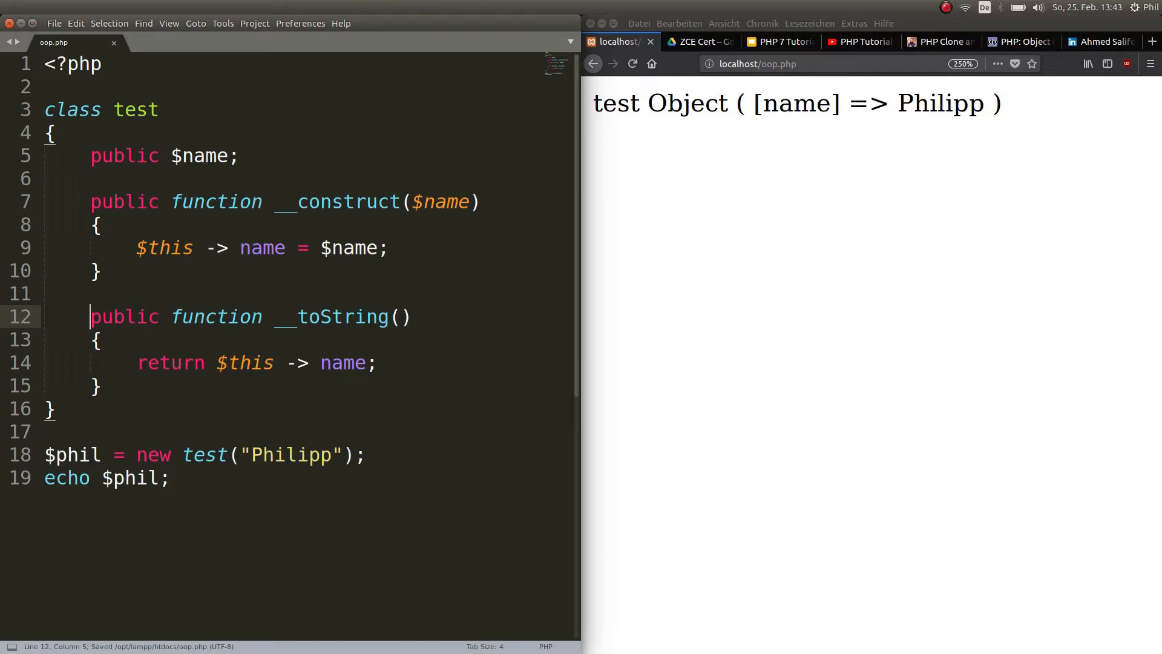
text(/*)
- Comment out the __toString block with /* */, save and reload to see the conversion error
click(101, 386)
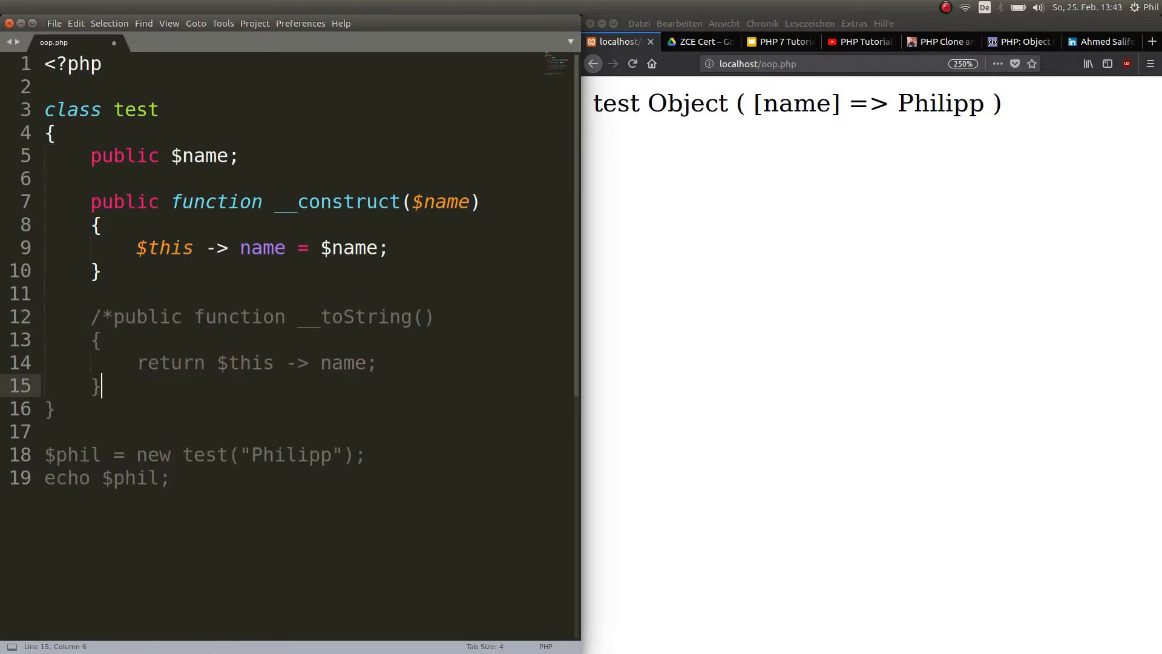
text(*/)
key(ctrl+s)
click(633, 64)
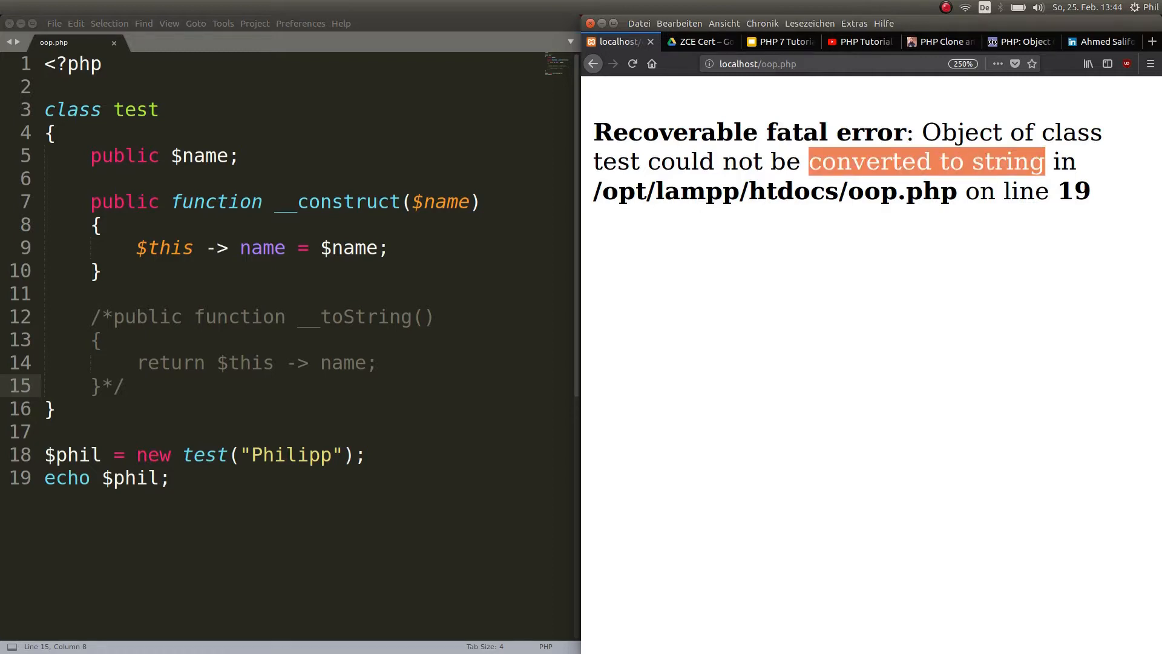
- Remove both comment markers, save and reload so the page prints Philipp
click(113, 317)
key(BackSpace)
key(BackSpace)
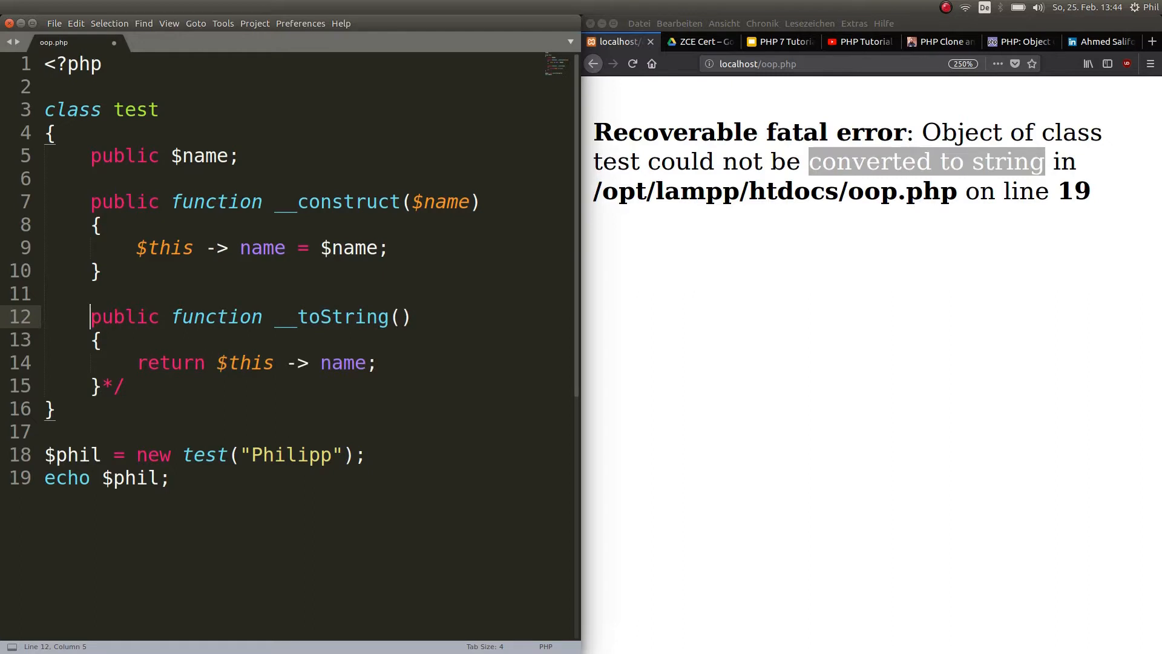
key(Down)
key(Down)
key(Down)
key(End)
key(BackSpace)
key(BackSpace)
key(ctrl+s)
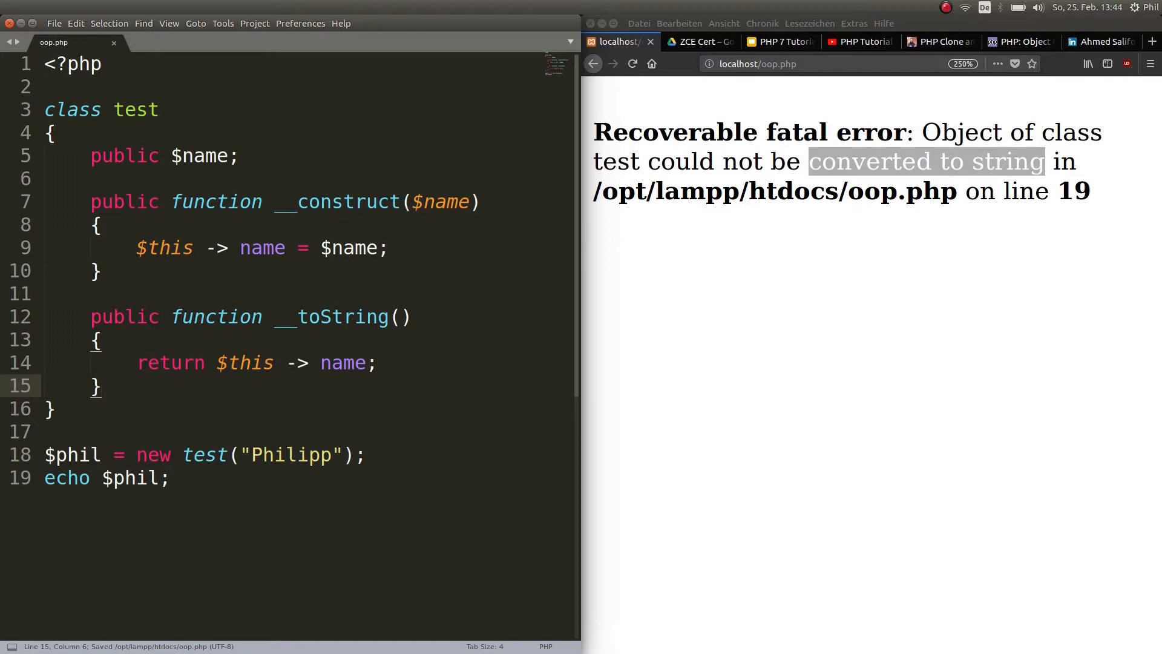
click(632, 64)
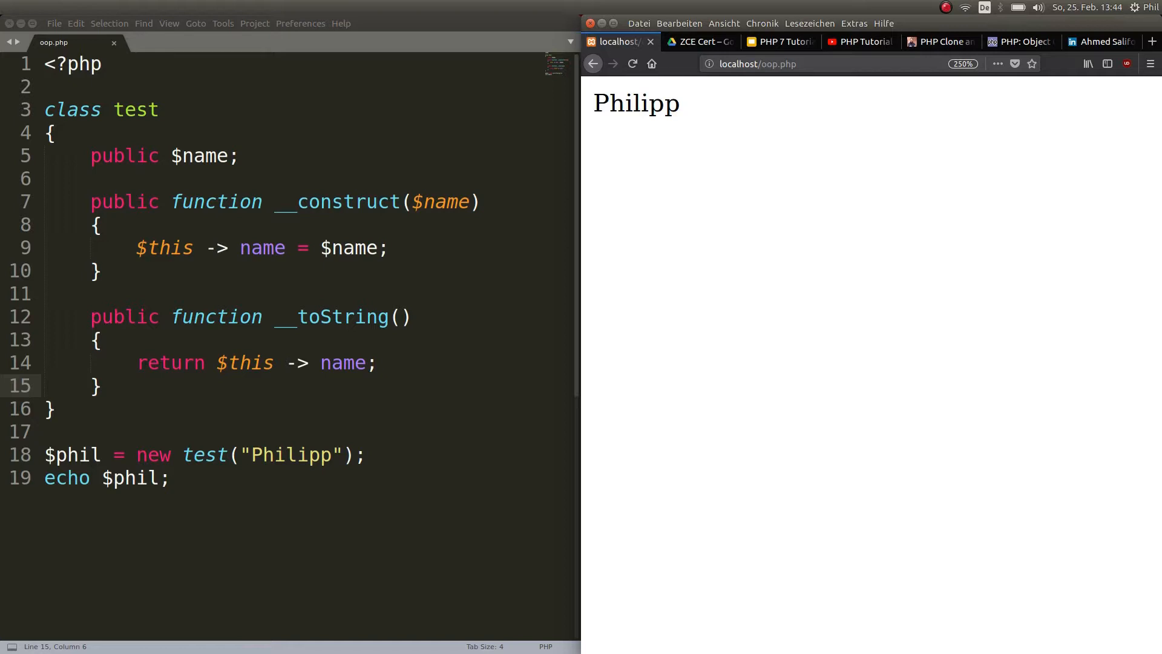
- Highlight the __toString method and the echo $phil; line to review how they work together
drag(286, 317, 100, 340)
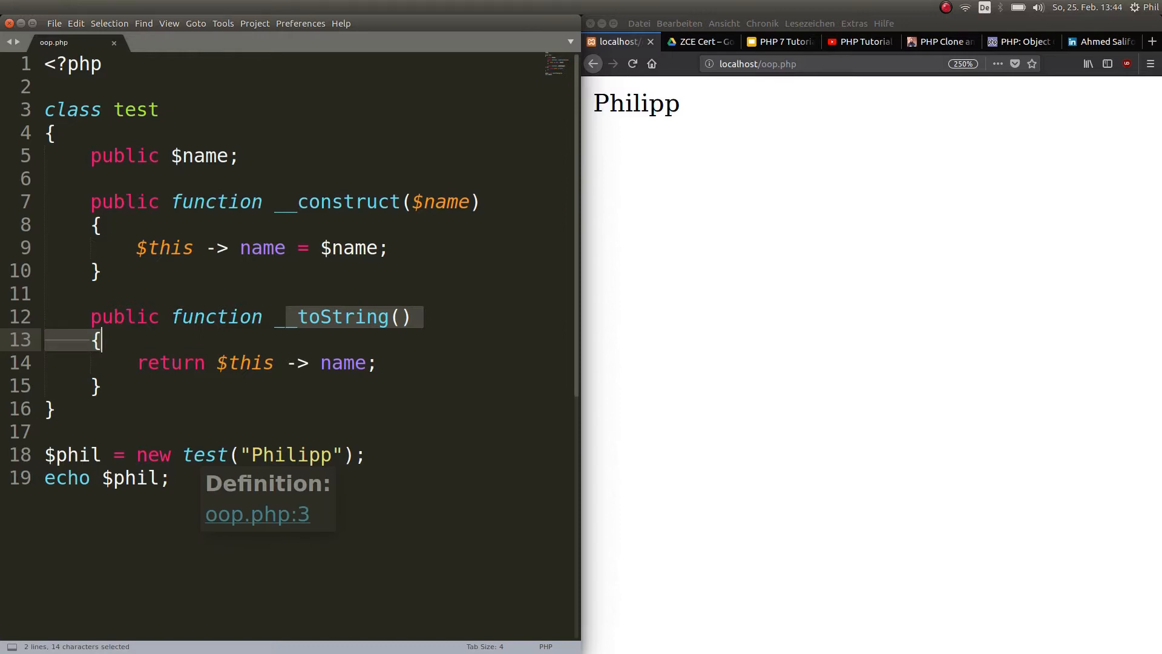
drag(171, 478, 44, 478)
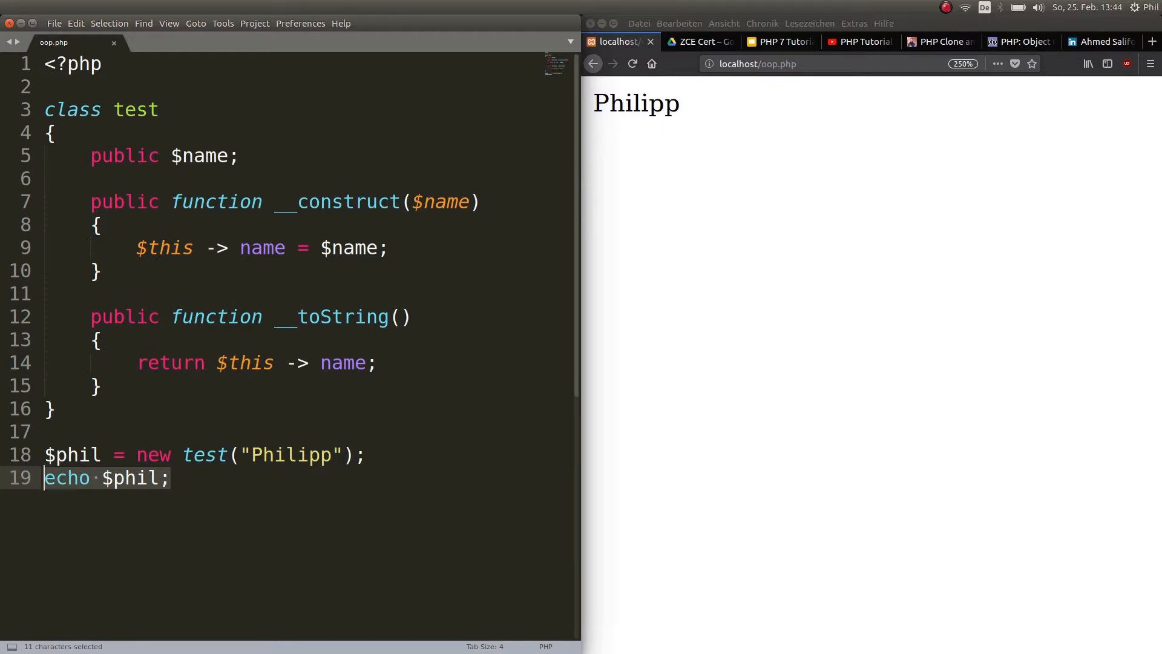
drag(91, 317, 102, 386)
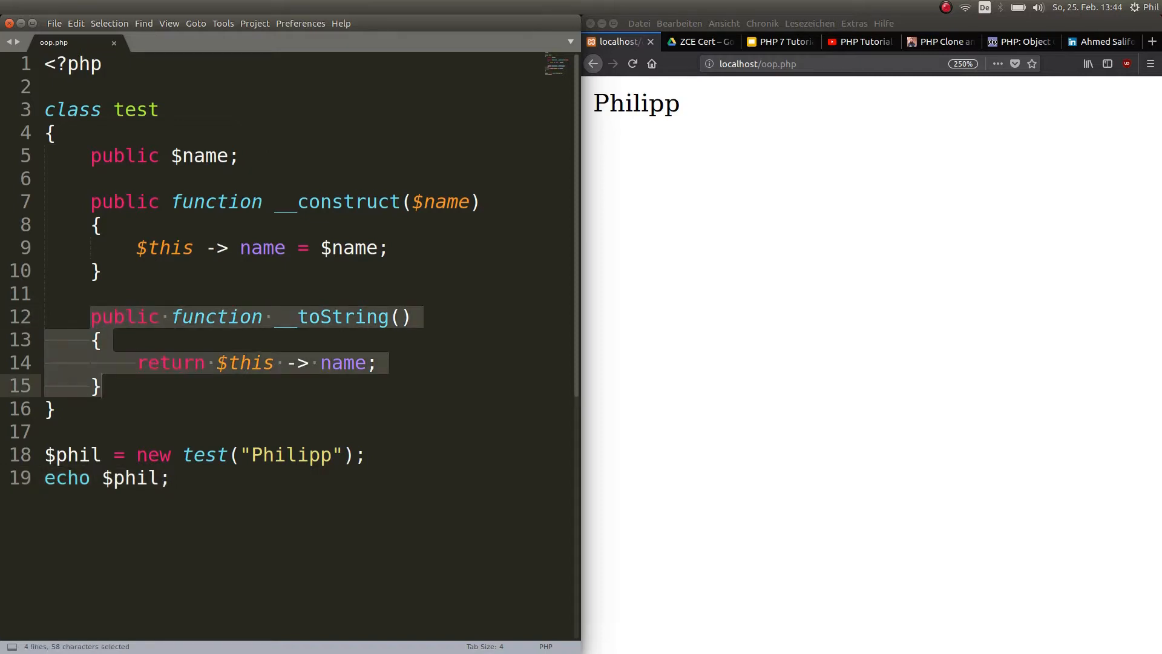
click(285, 362)
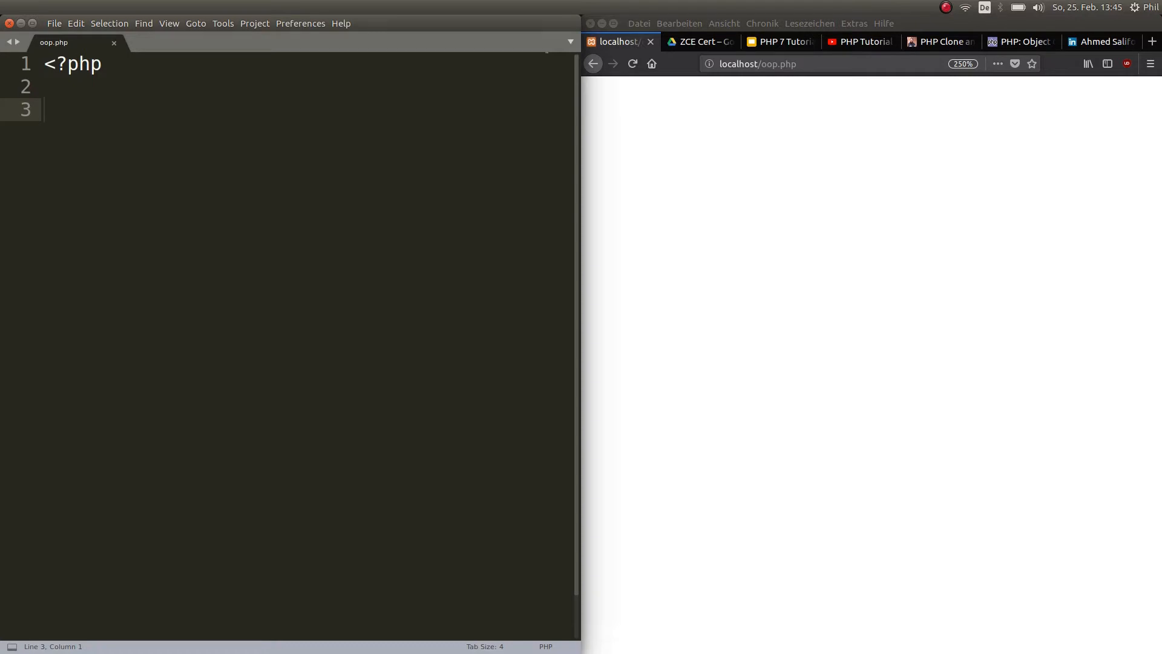
text($var1 =)
text( 2;)
- Assign $var1 = 2 and $var2 = $var1 at the top of oop.php and save
key(Return)
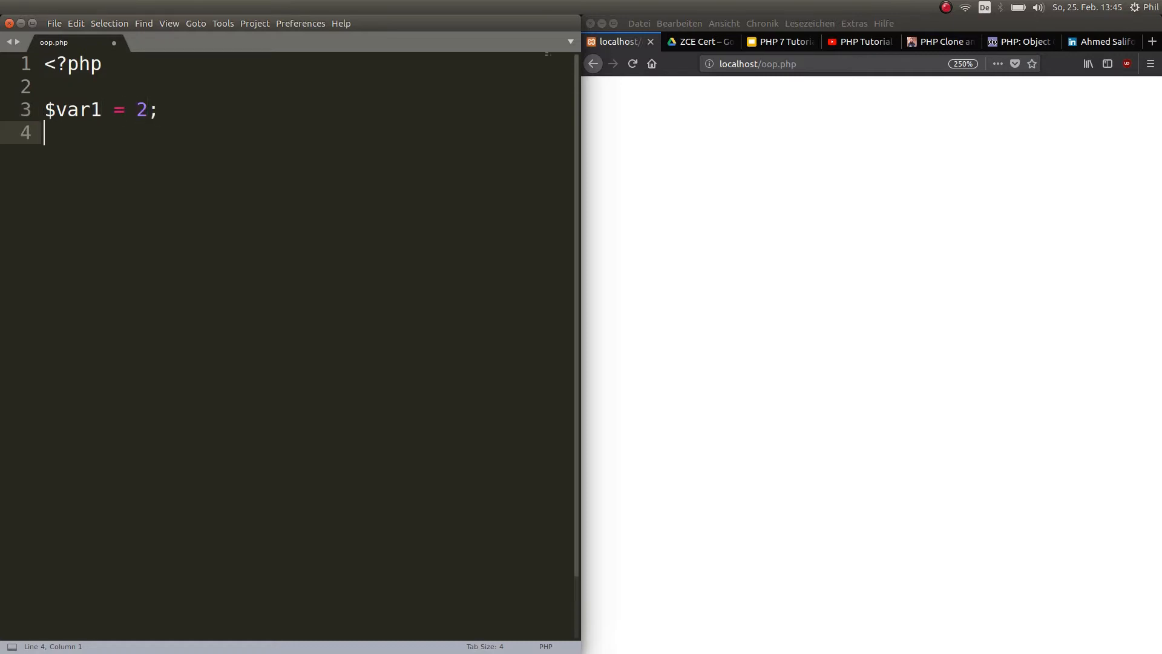
text($var 2)
key(BackSpace)
key(BackSpace)
text(2 = 3;)
key(ctrl+s)
key(BackSpace)
key(BackSpace)
text($var1)
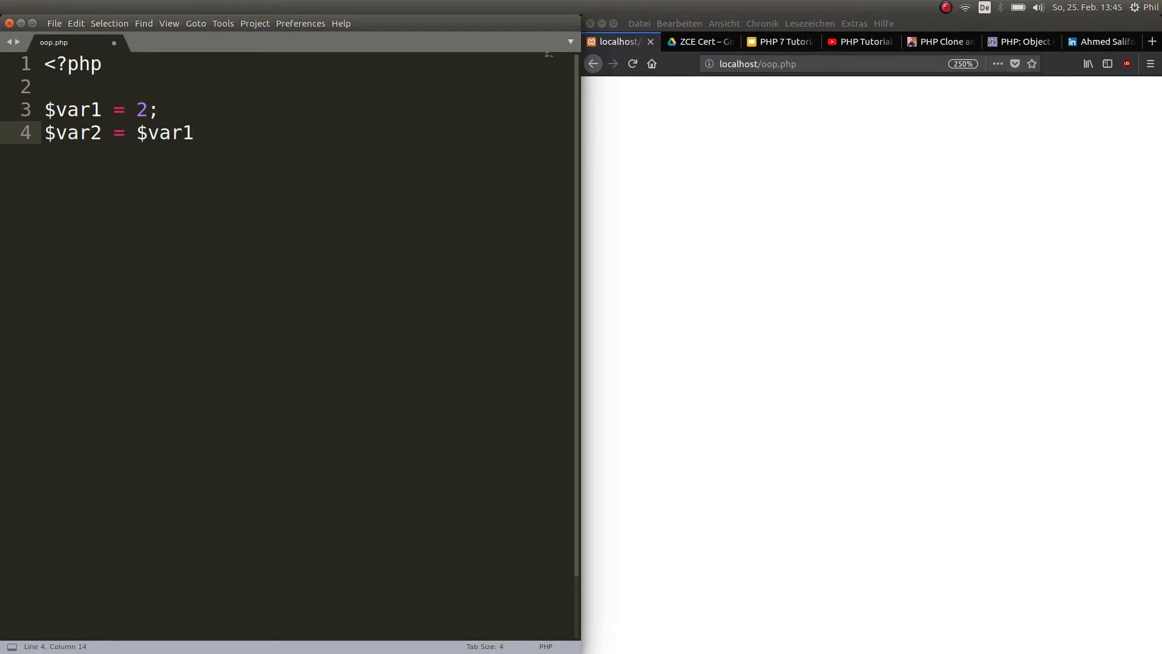
text(;)
key(ctrl+s)
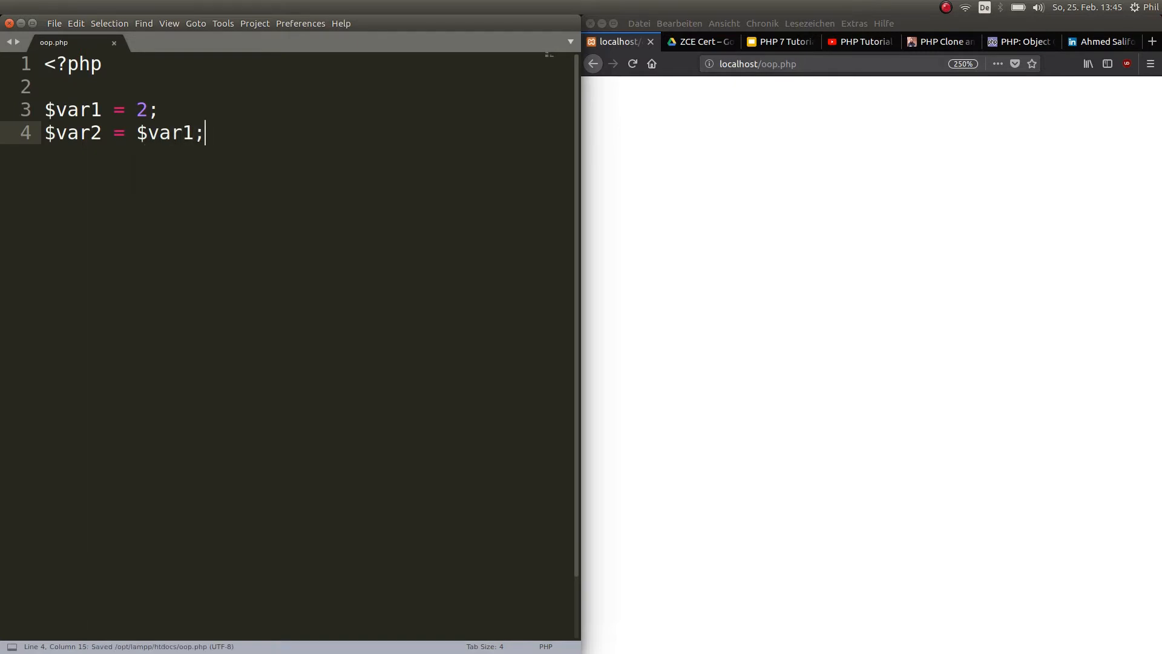
text(//by value)
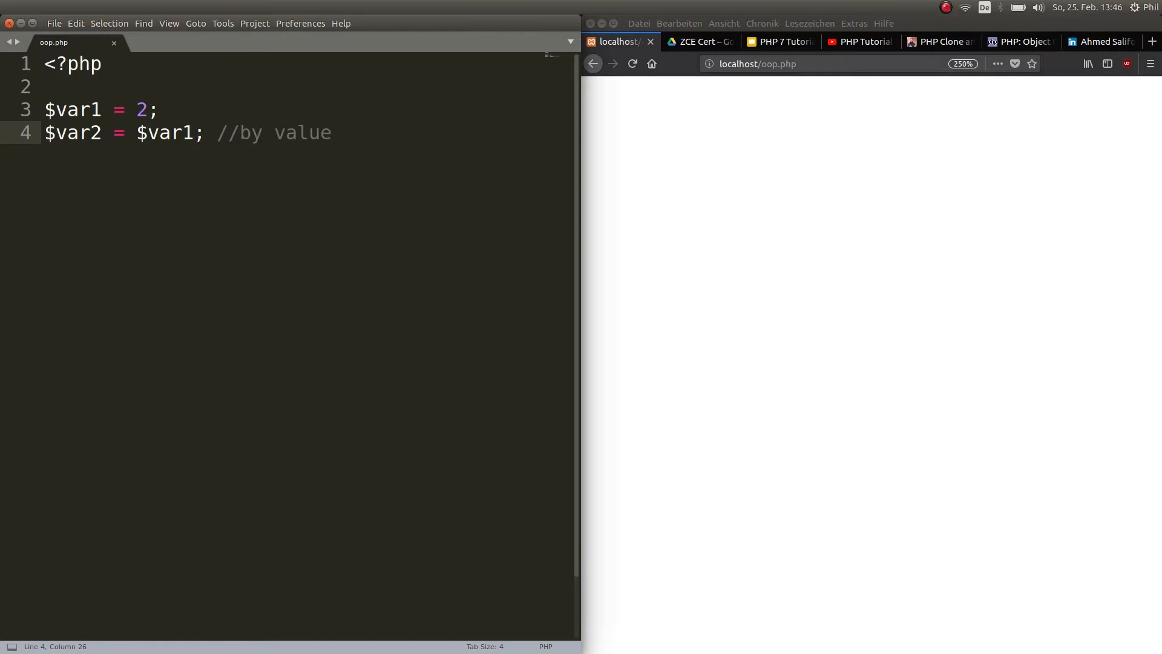
- Echo $var1 followed by a "<br>" string on line 6
key(Return)
key(Return)
text(ech)
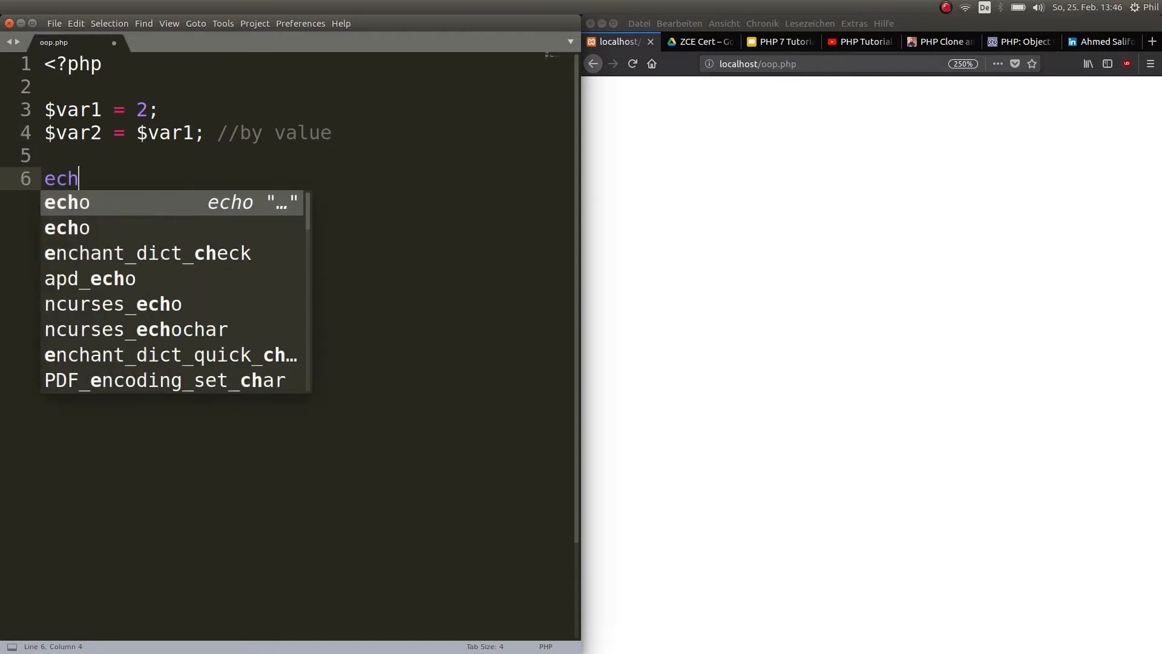
text(o $va)
key(Down)
key(Return)
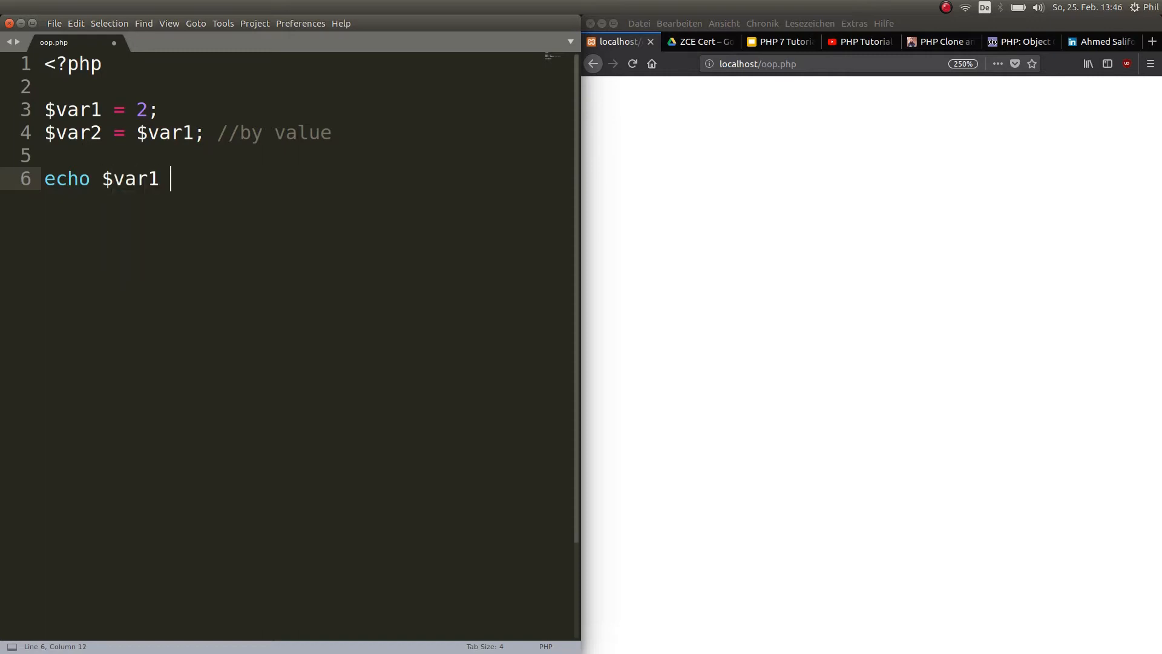
text(. "<br>)
key(Right)
text(;)
key(Return)
- Duplicate the echo line for $var2 on line 7, save and reload so the page prints 2 and 2
key(shift+Up)
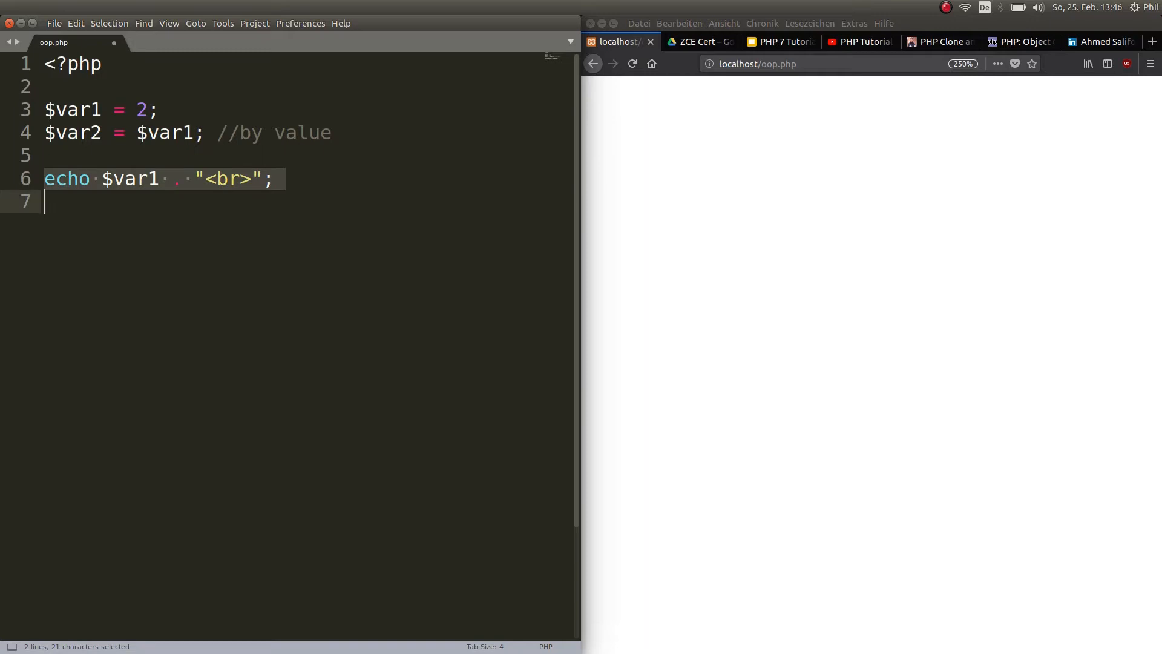
key(ctrl+c)
key(Down)
key(ctrl+v)
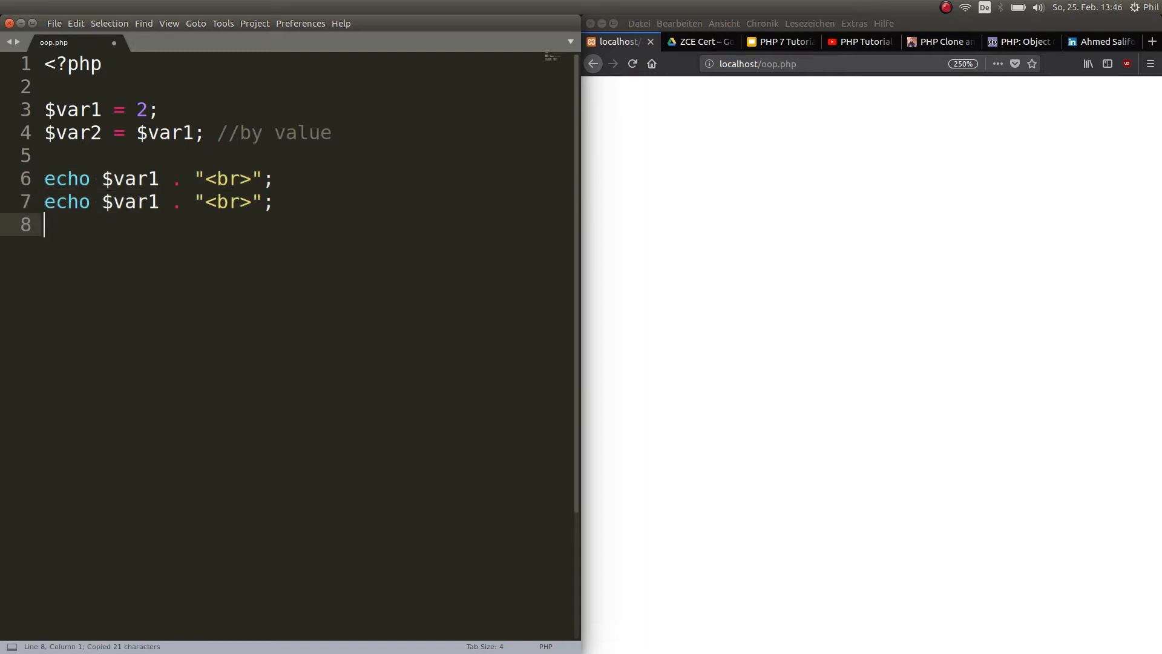
key(Return)
click(158, 202)
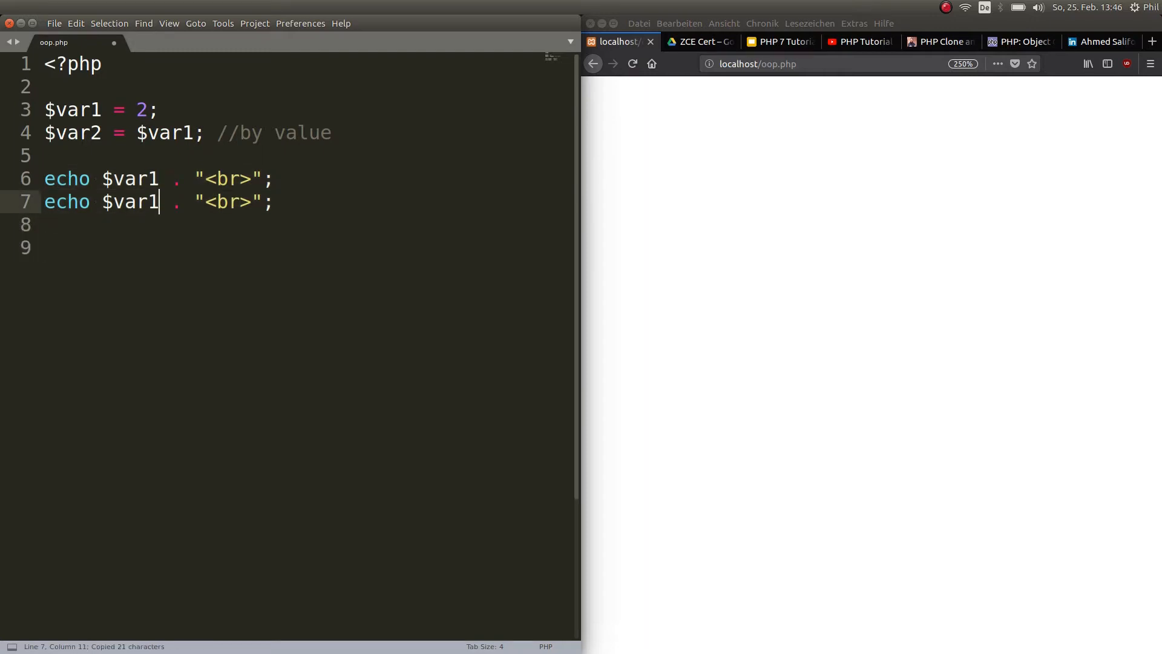
key(BackSpace)
text(2)
key(ctrl+s)
click(632, 64)
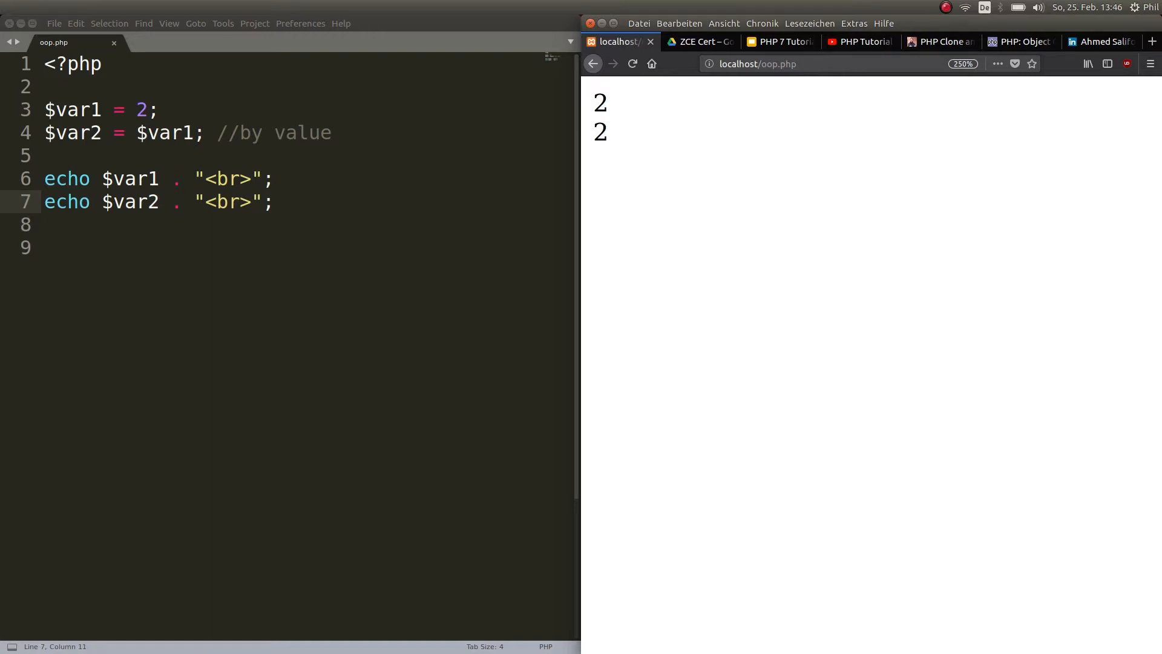
click(57, 110)
drag(56, 110, 80, 110)
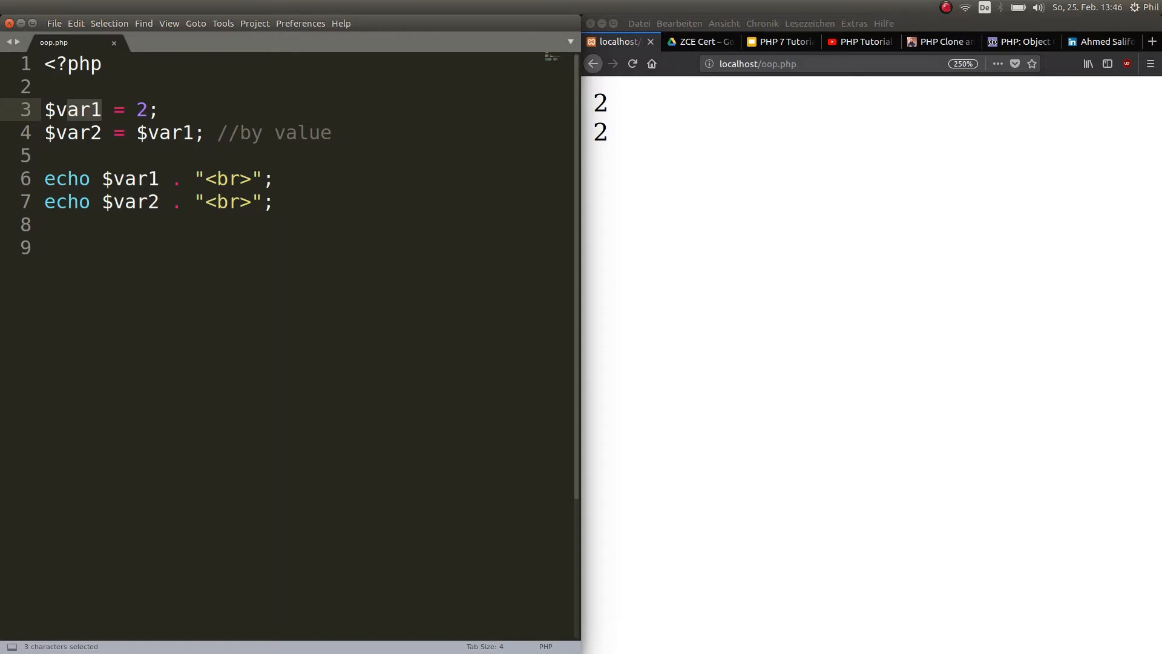
- Echo ++$var1 on line 6, save, and reload so the page prints 3 and 2
click(102, 179)
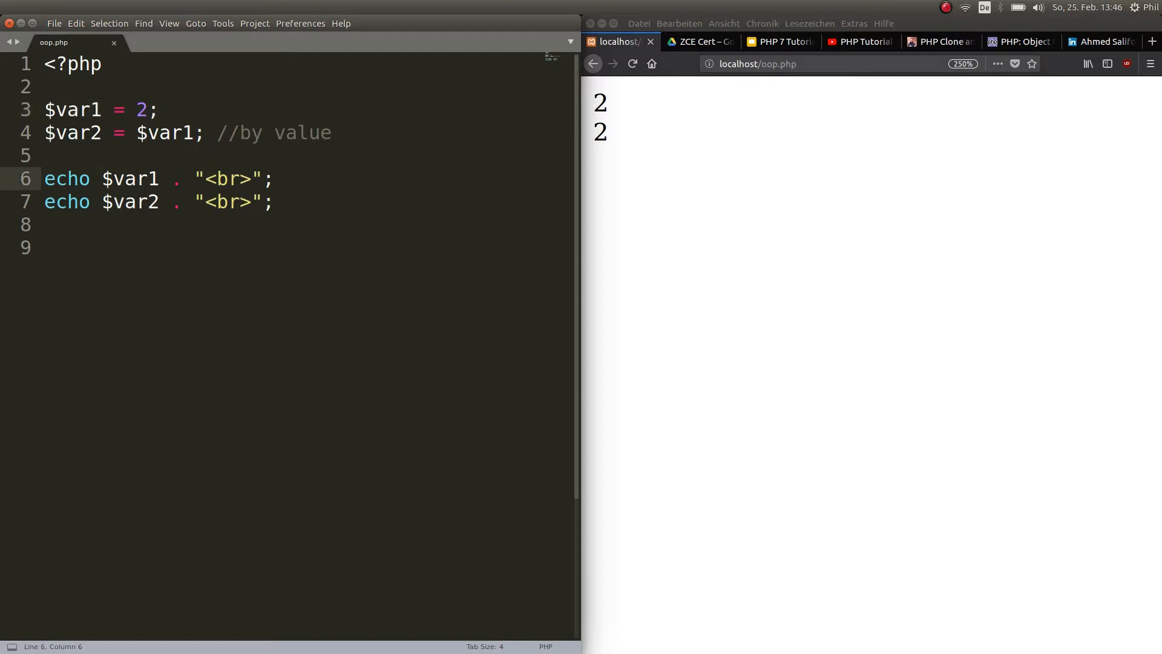
text(++)
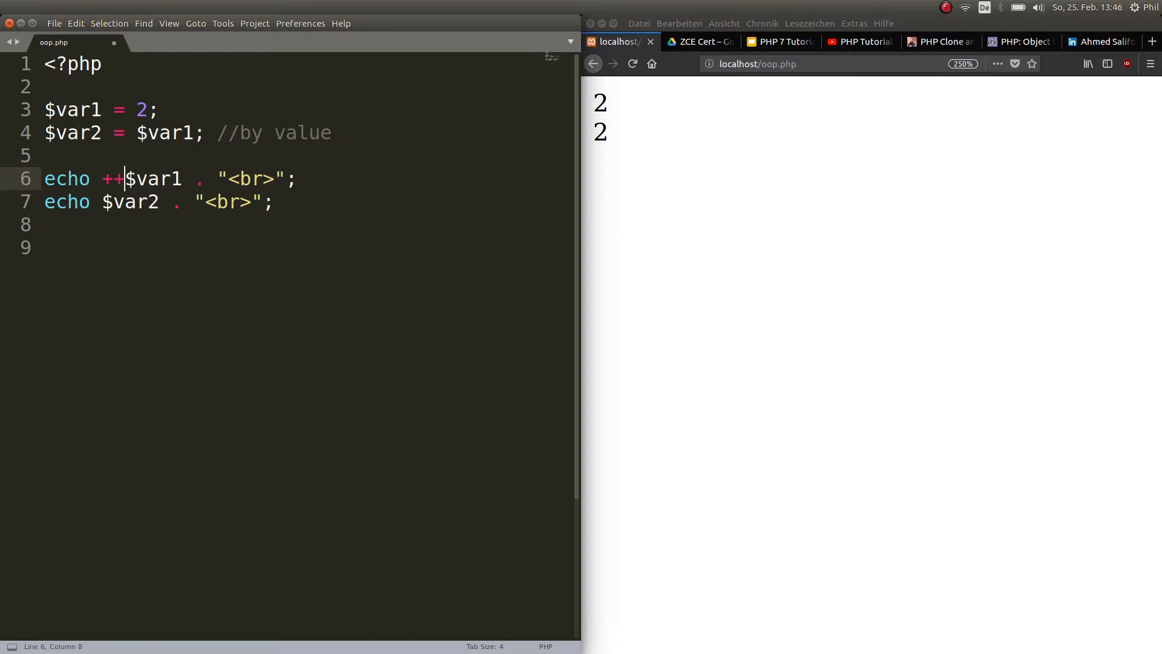
key(ctrl+s)
click(632, 64)
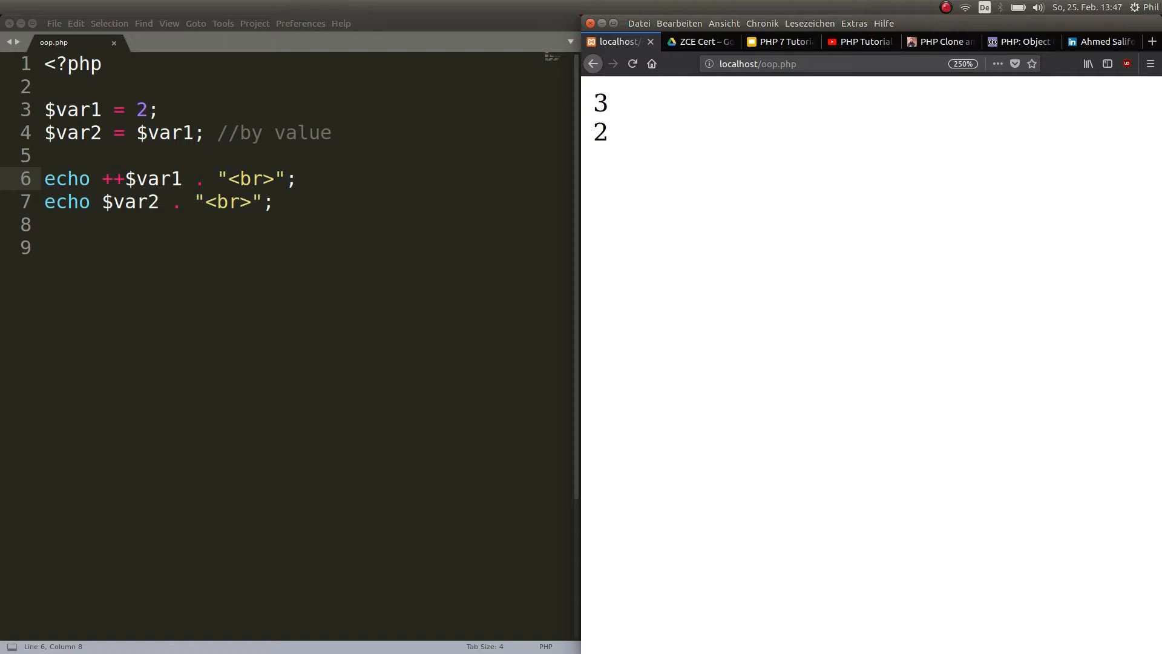
double_click(69, 110)
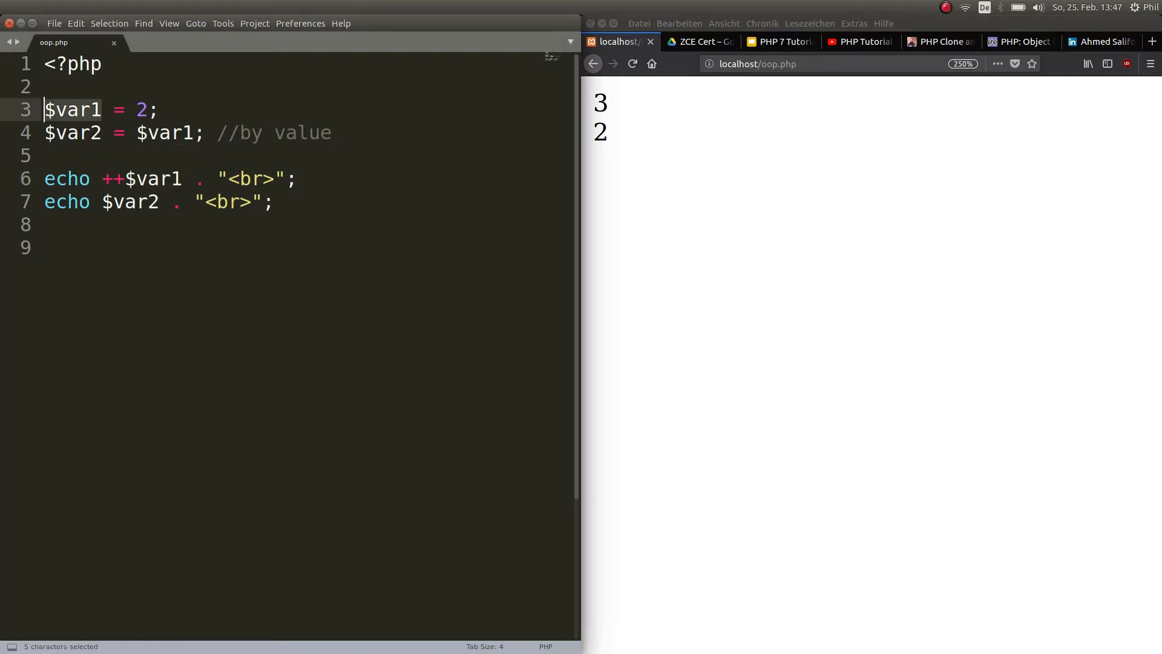
double_click(80, 133)
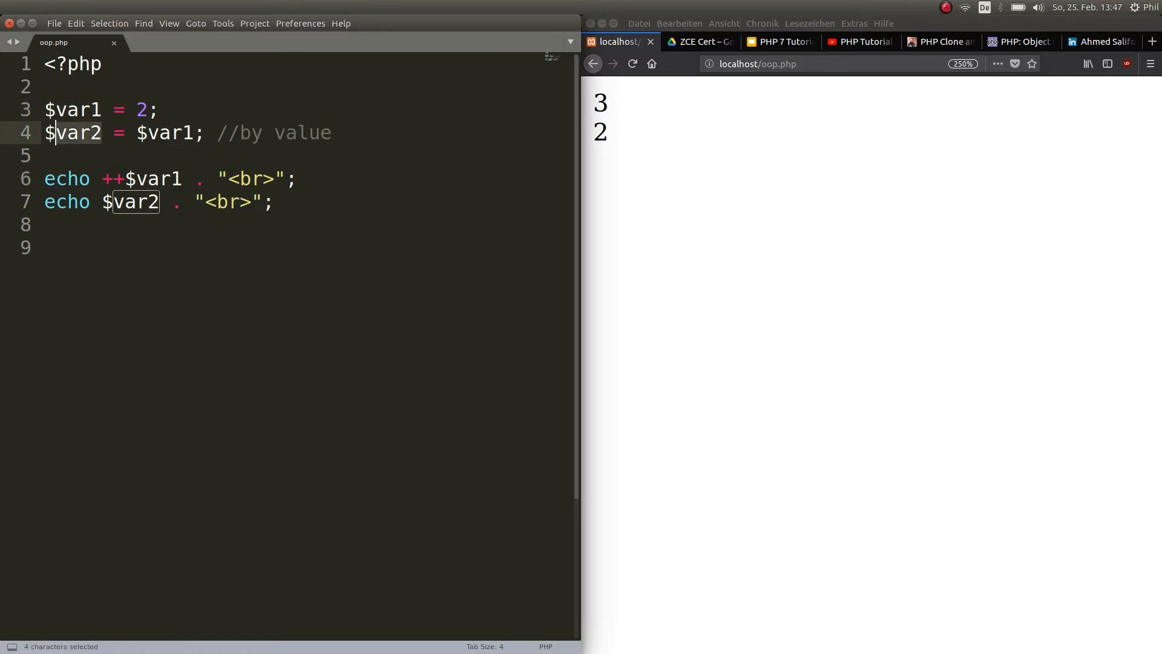
drag(137, 133, 161, 132)
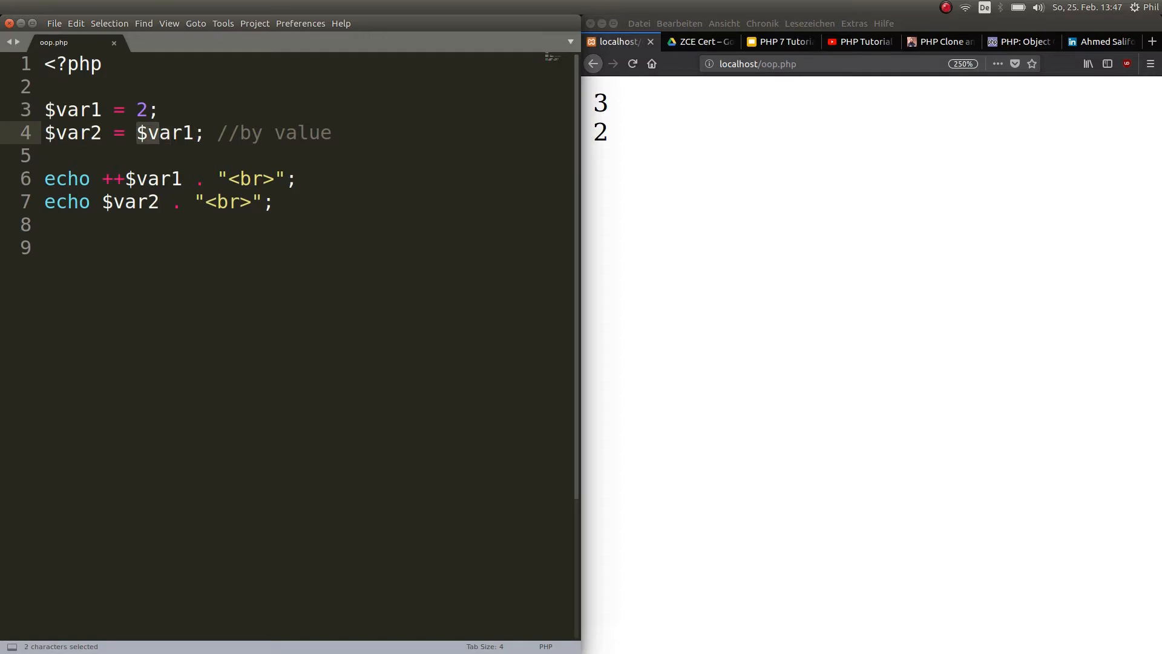
drag(125, 179, 173, 179)
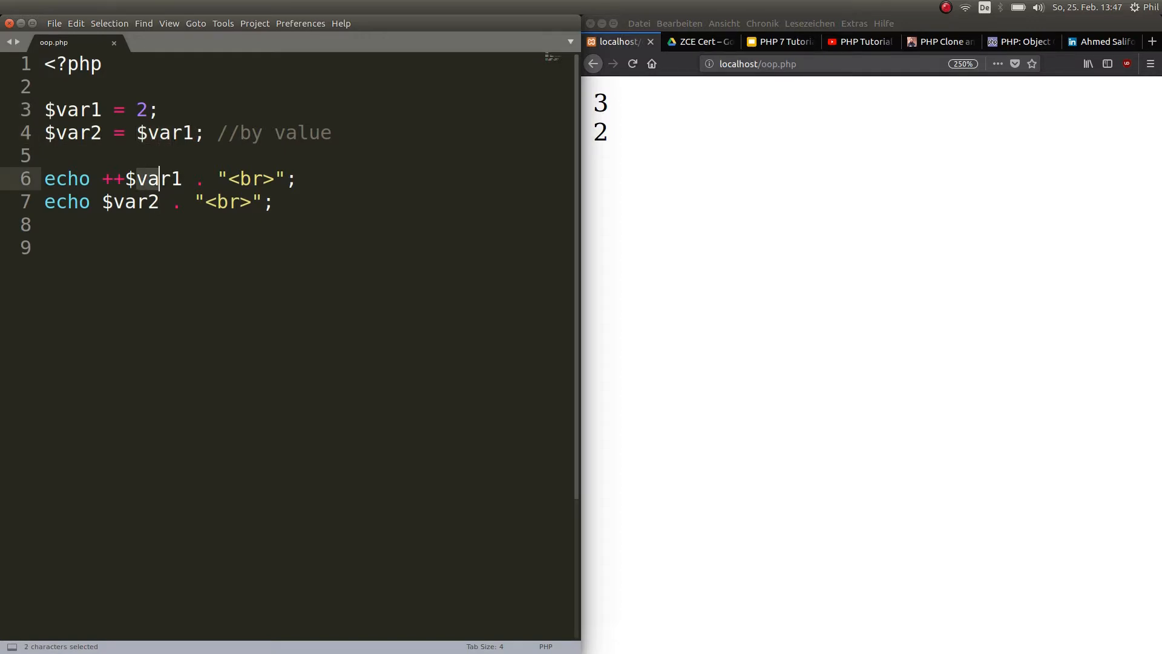
- Echo --$var2 on line 7, save, and reload so the page prints 3 and 1
click(102, 202)
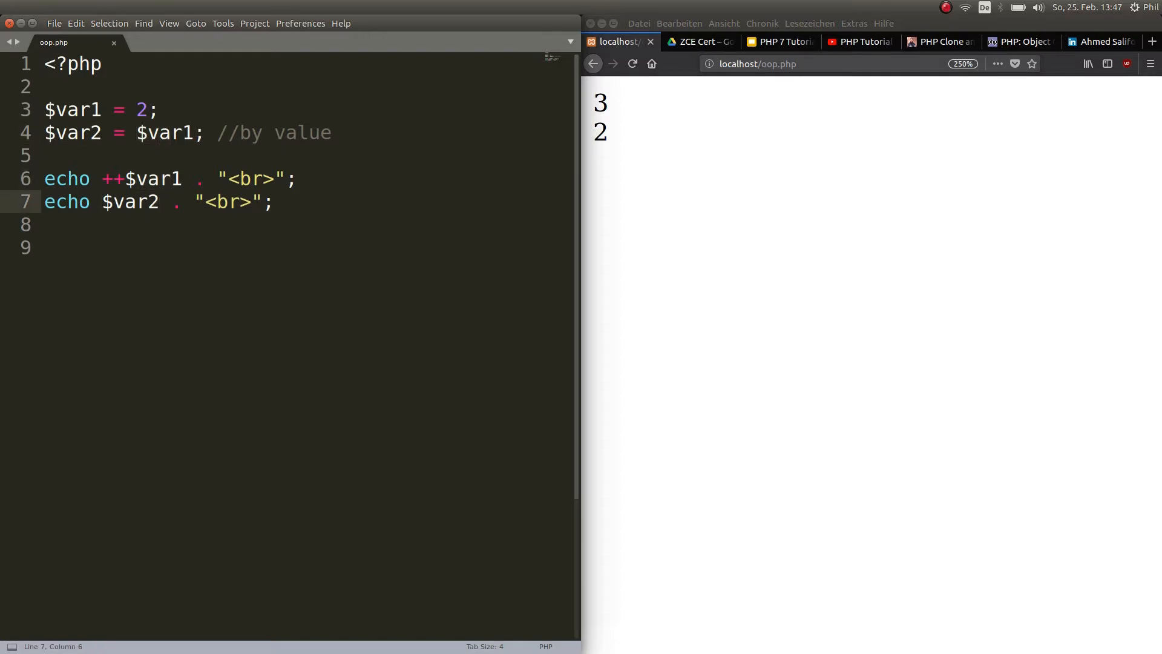
text(--)
key(ctrl+s)
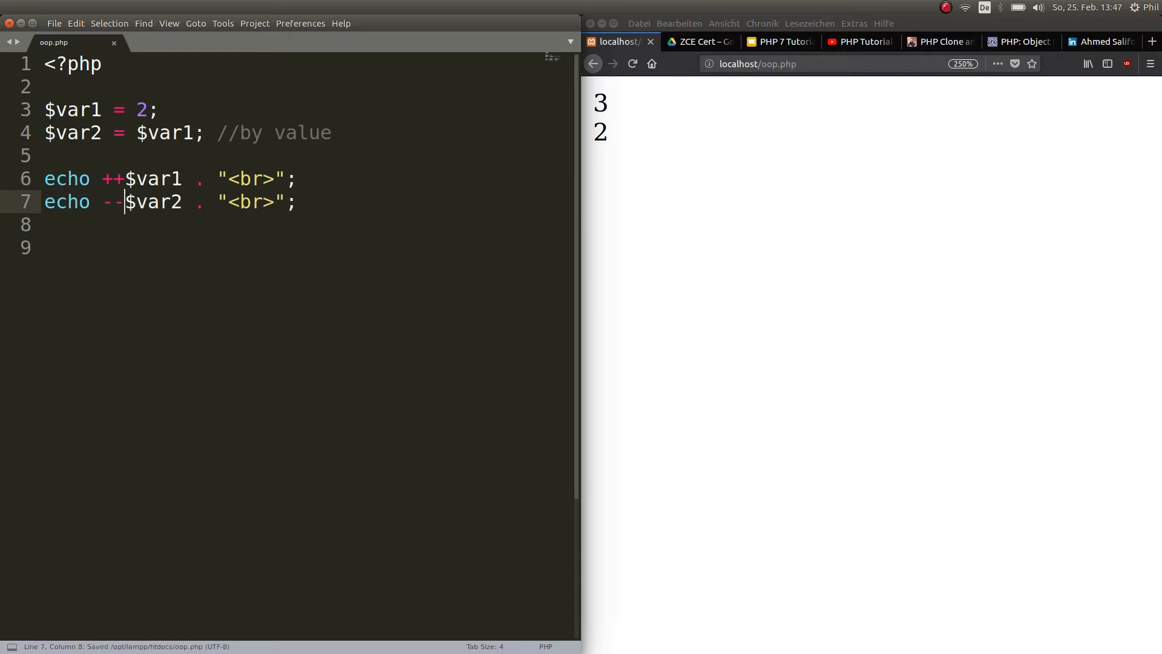
click(633, 64)
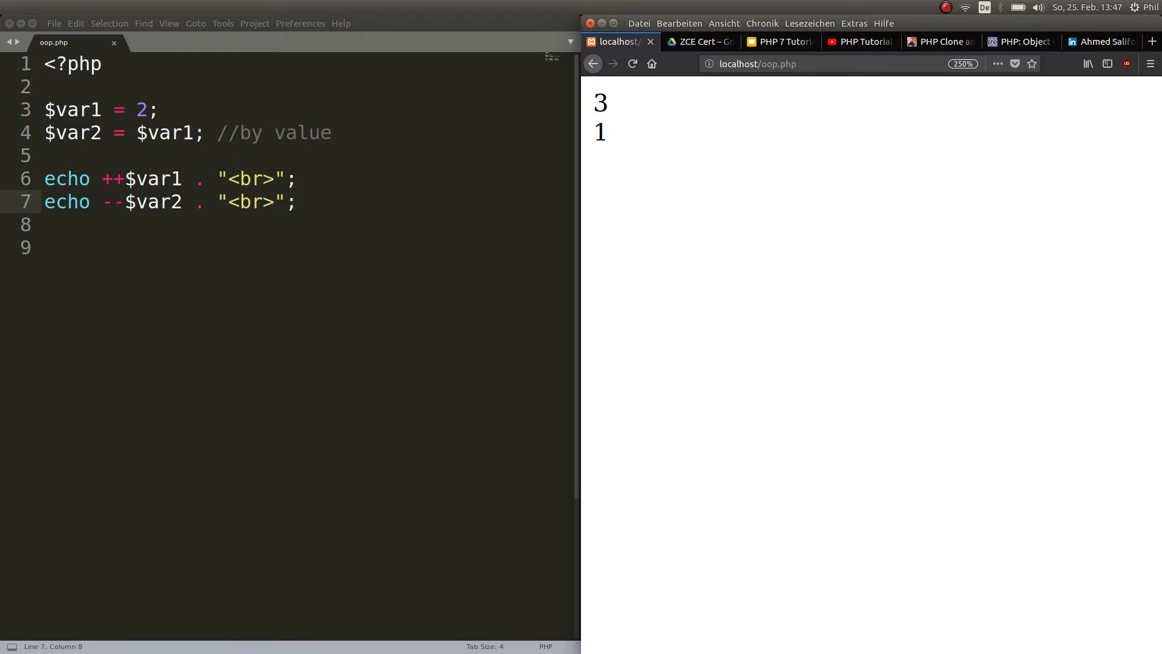
drag(102, 178, 182, 179)
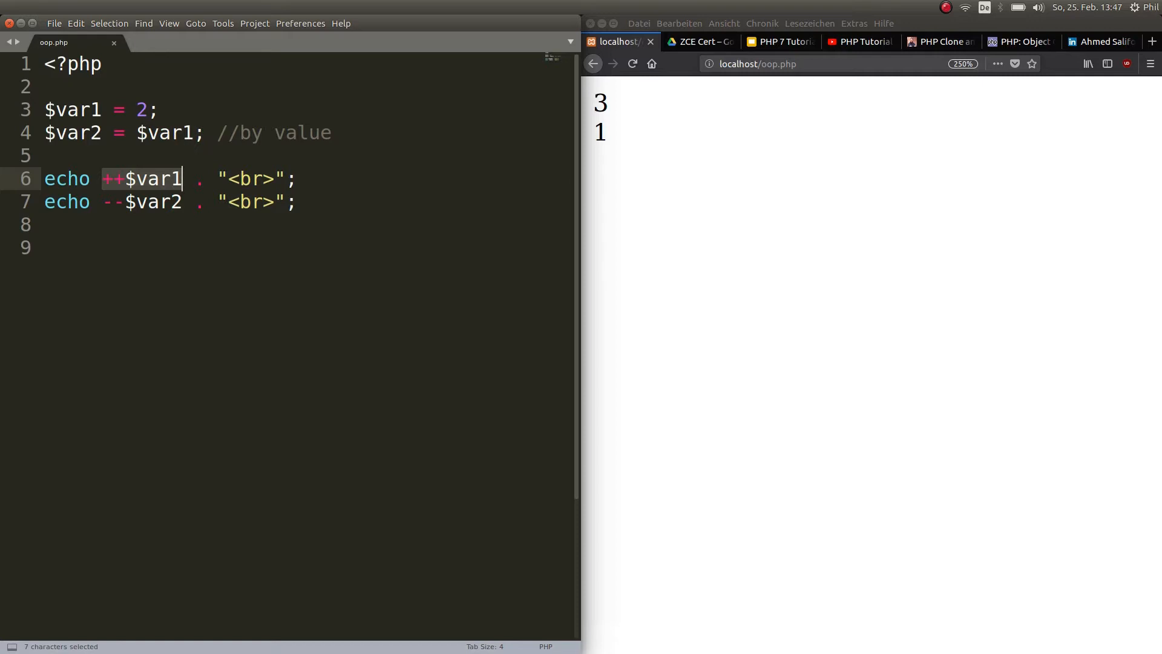
drag(298, 202, 158, 202)
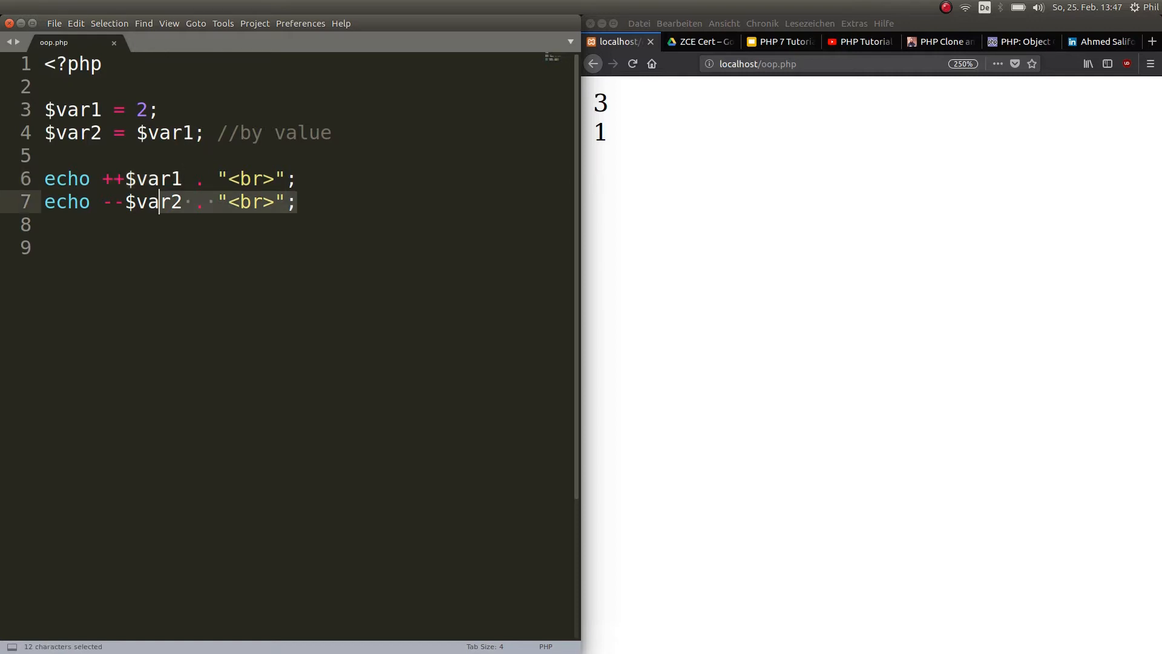
click(363, 133)
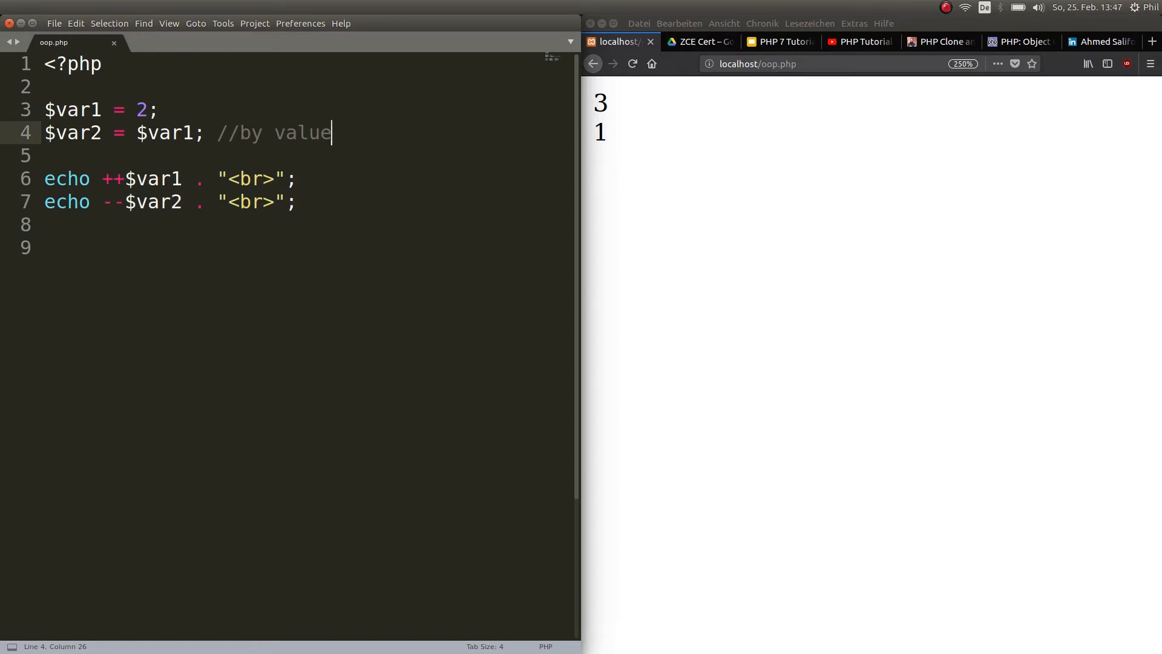
- Assign $var2 = &$var1 on line 4 and reword its comment to 'by reference', saving
click(120, 134)
text(&)
key(ctrl+s)
mouse_move(285, 133)
mouse_down()
mouse_move(344, 133)
mouse_move(285, 133)
mouse_up()
click(345, 133)
text(reference)
key(ctrl+s)
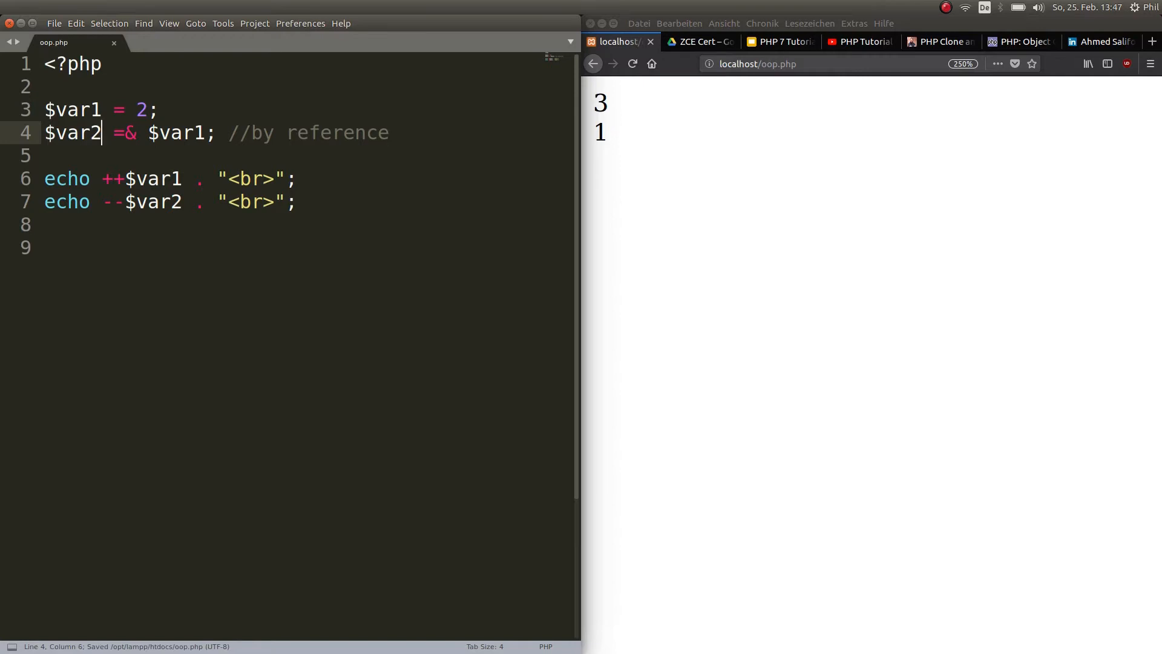
drag(102, 133, 56, 132)
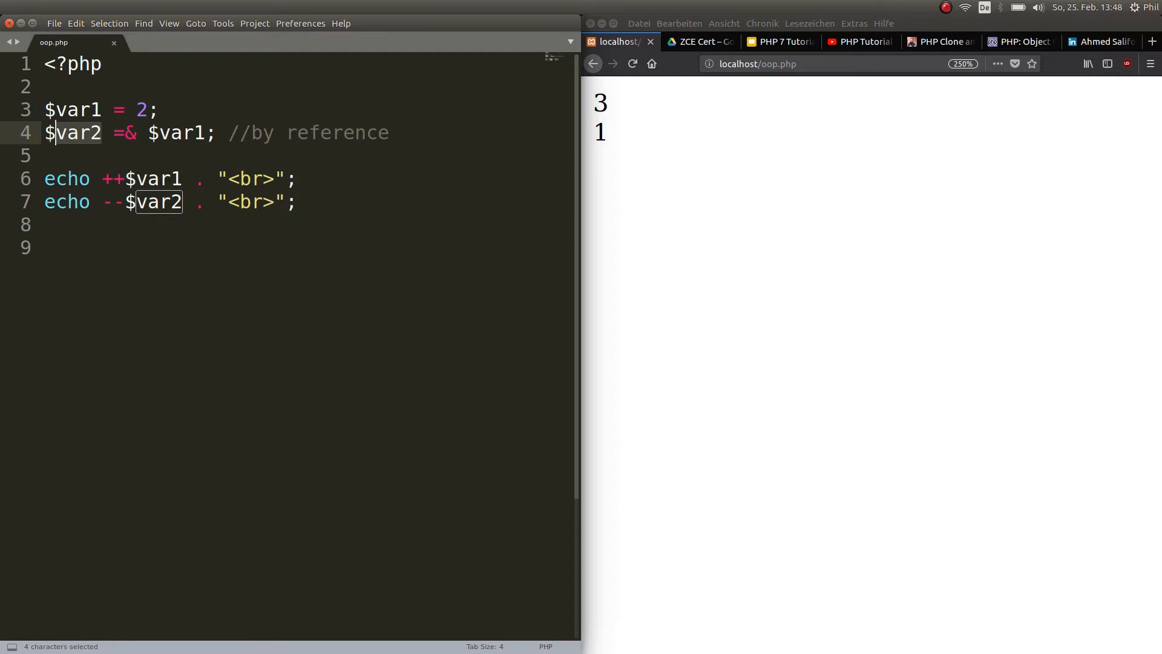
- Remove the -- before $var2 on line 7, save, and reload so the page prints 3 twice
click(124, 202)
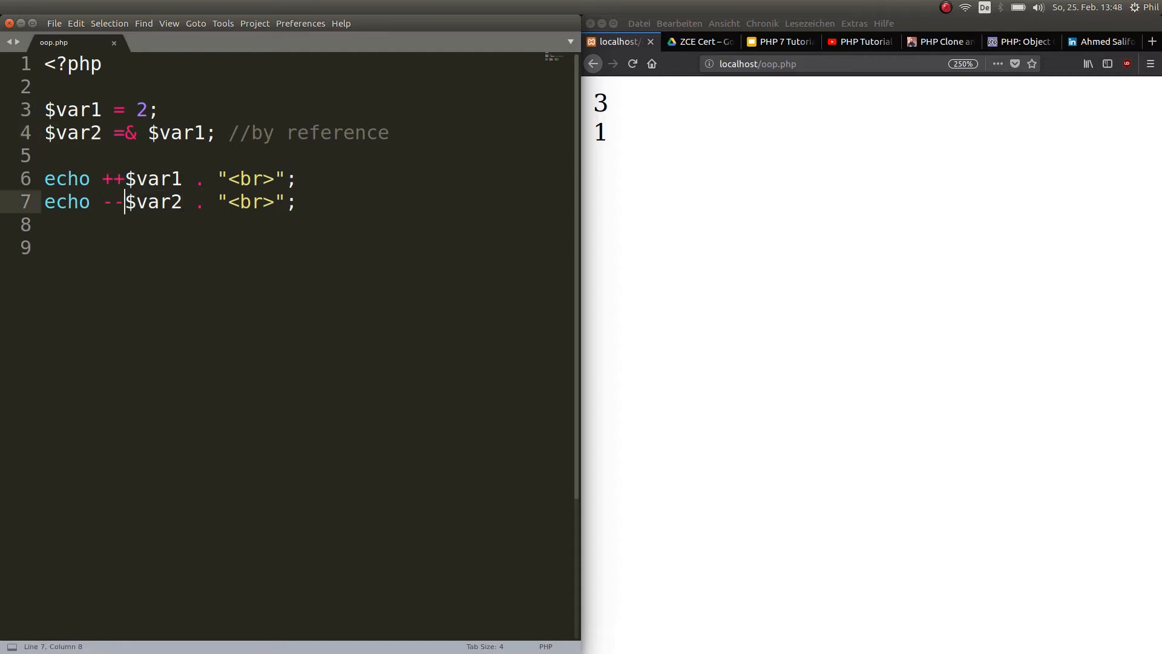
key(BackSpace)
key(BackSpace)
key(ctrl+s)
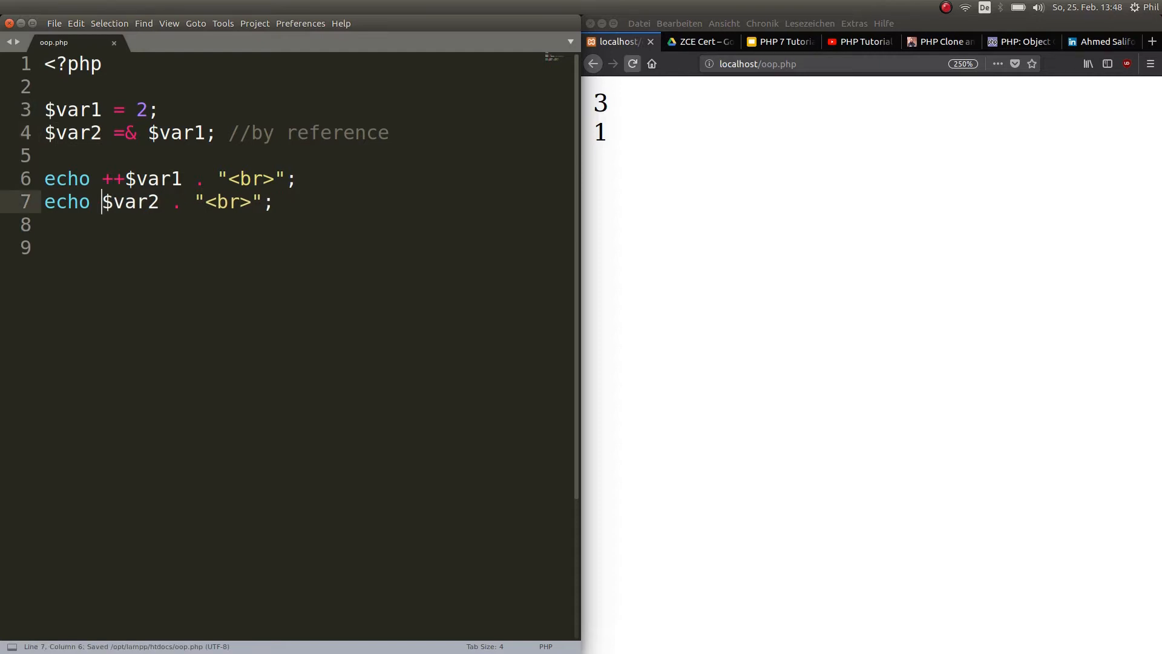
click(632, 63)
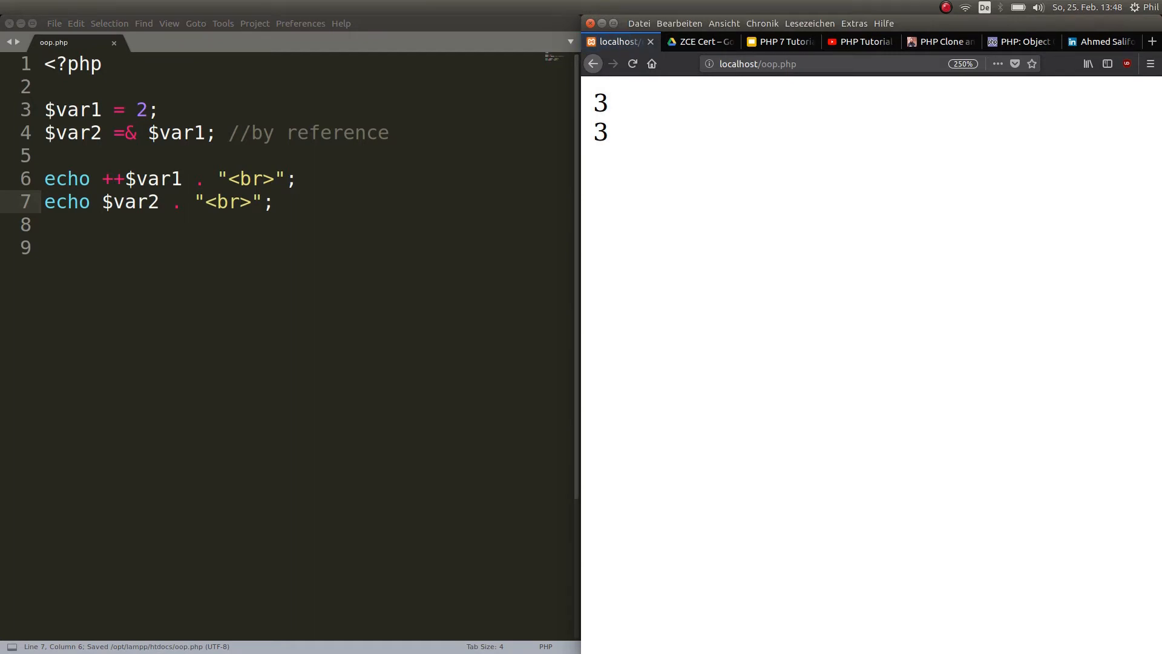
drag(193, 179, 124, 178)
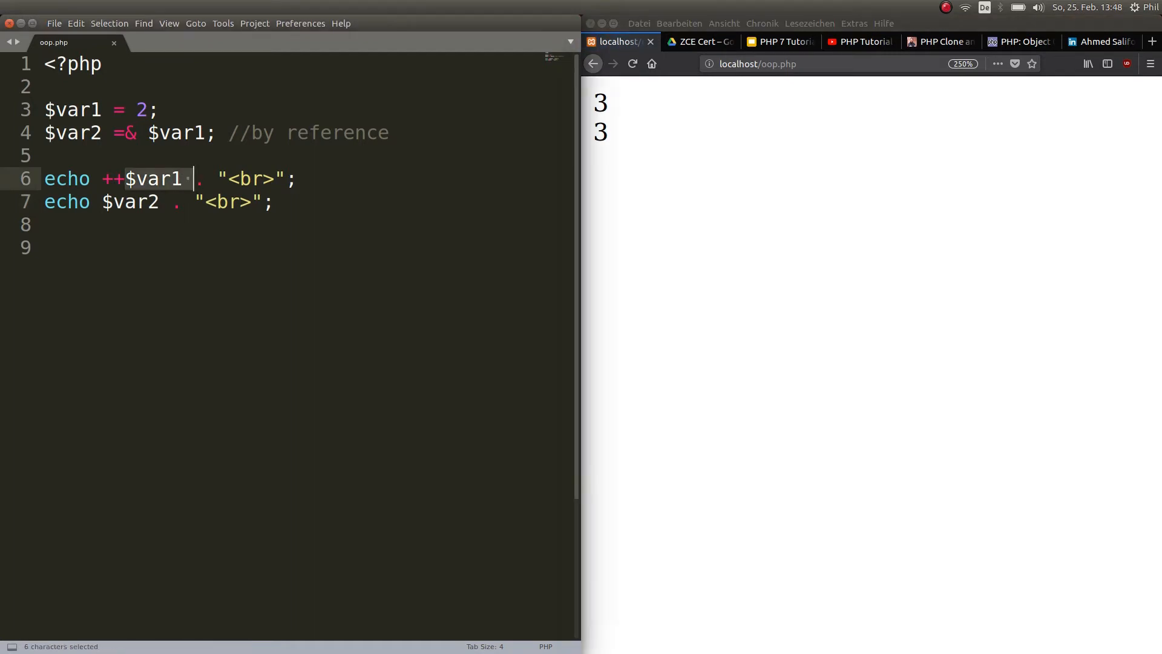
click(102, 202)
drag(102, 202, 160, 201)
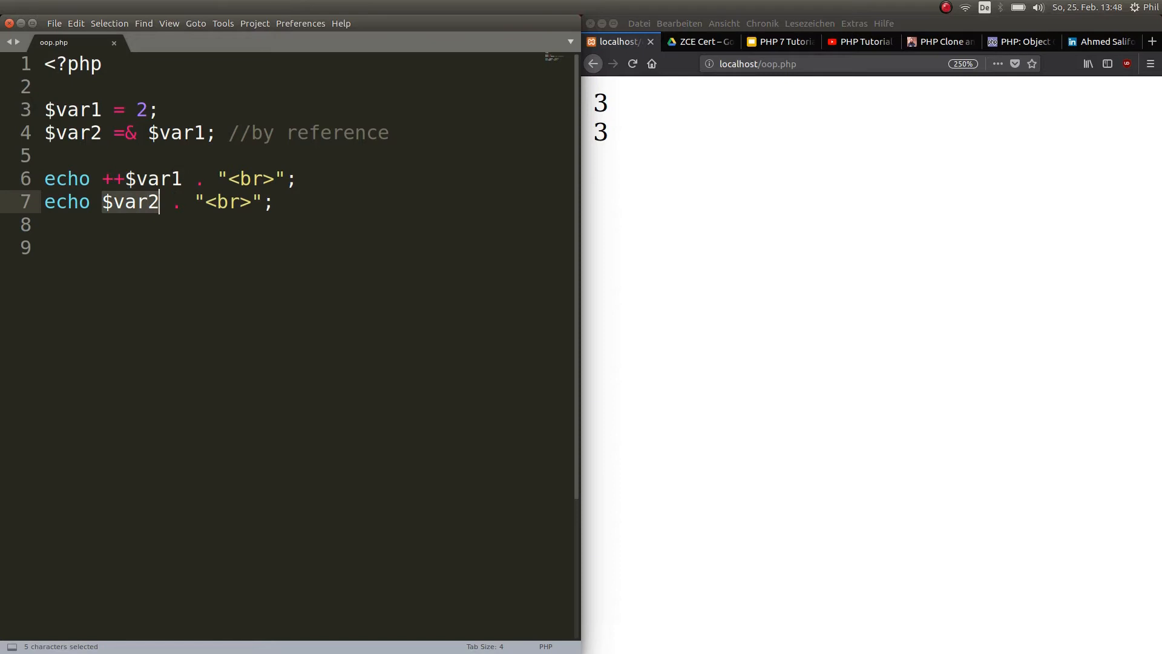
double_click(600, 132)
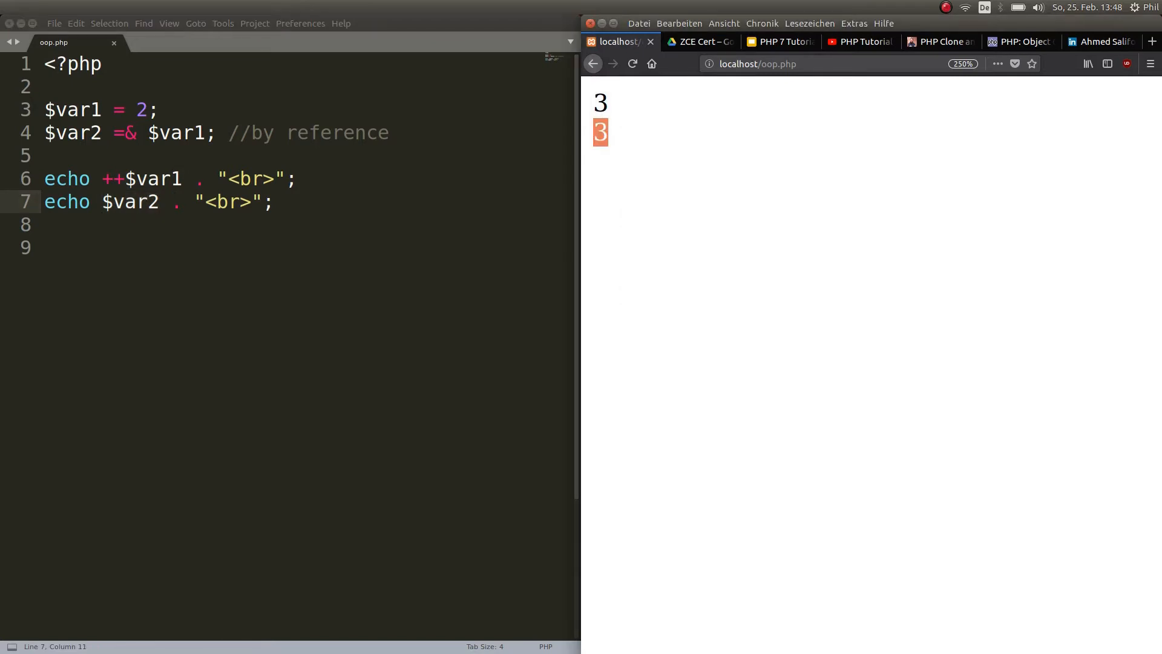
- Add empty lines after line 7 to start writing the project class
click(282, 202)
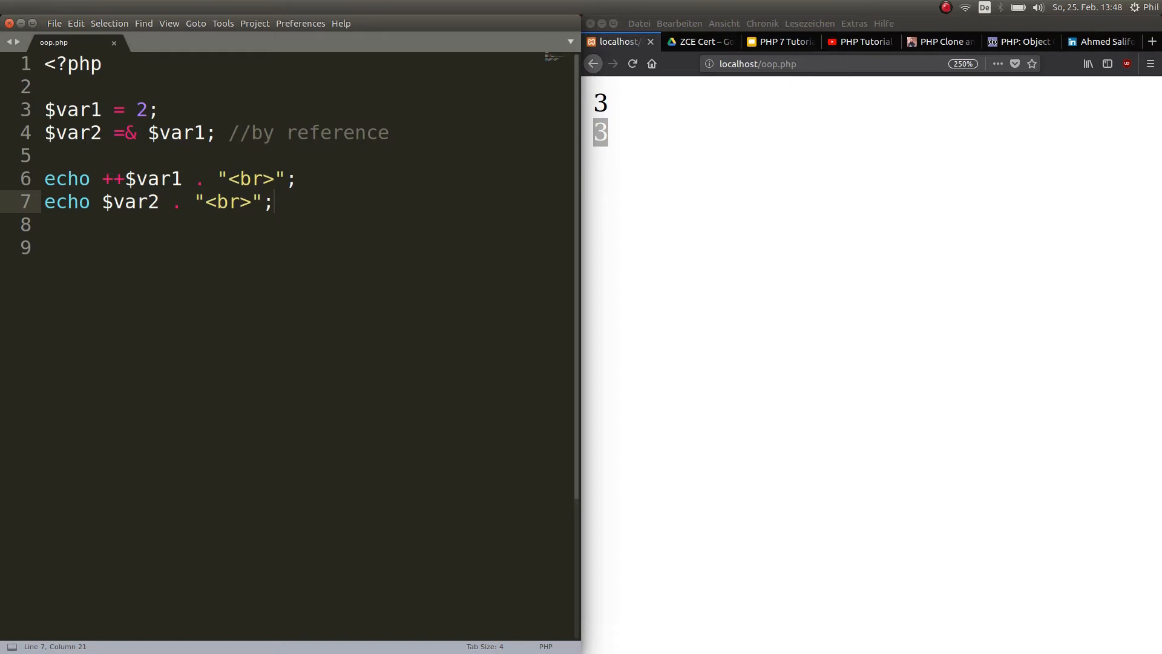
key(Return)
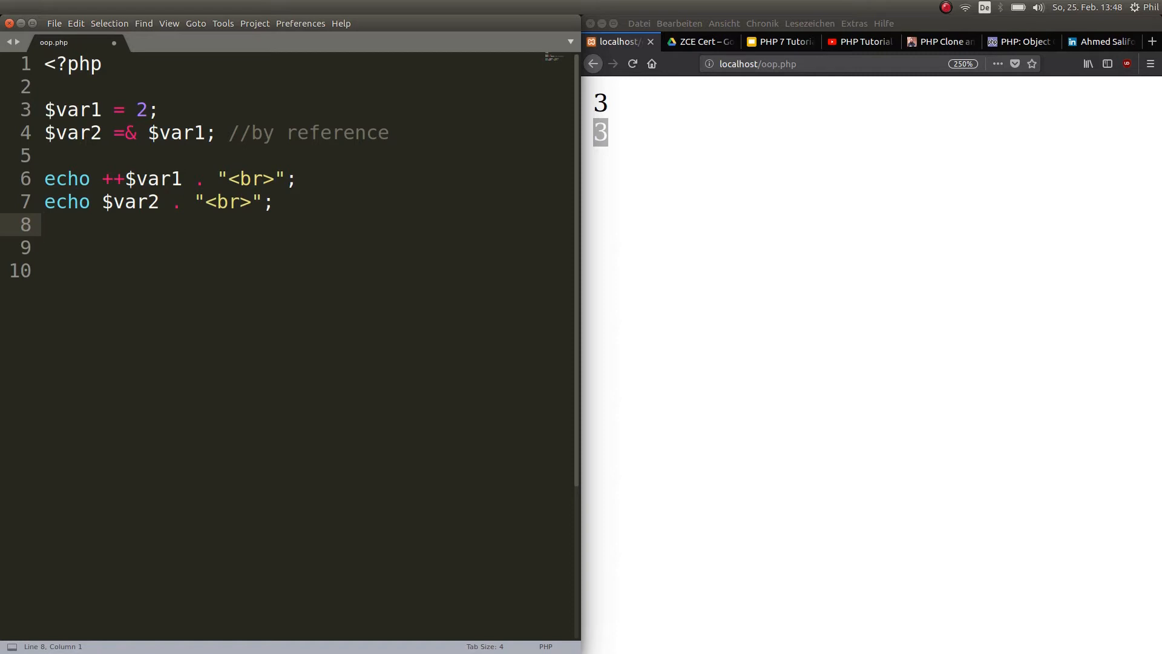
key(Return)
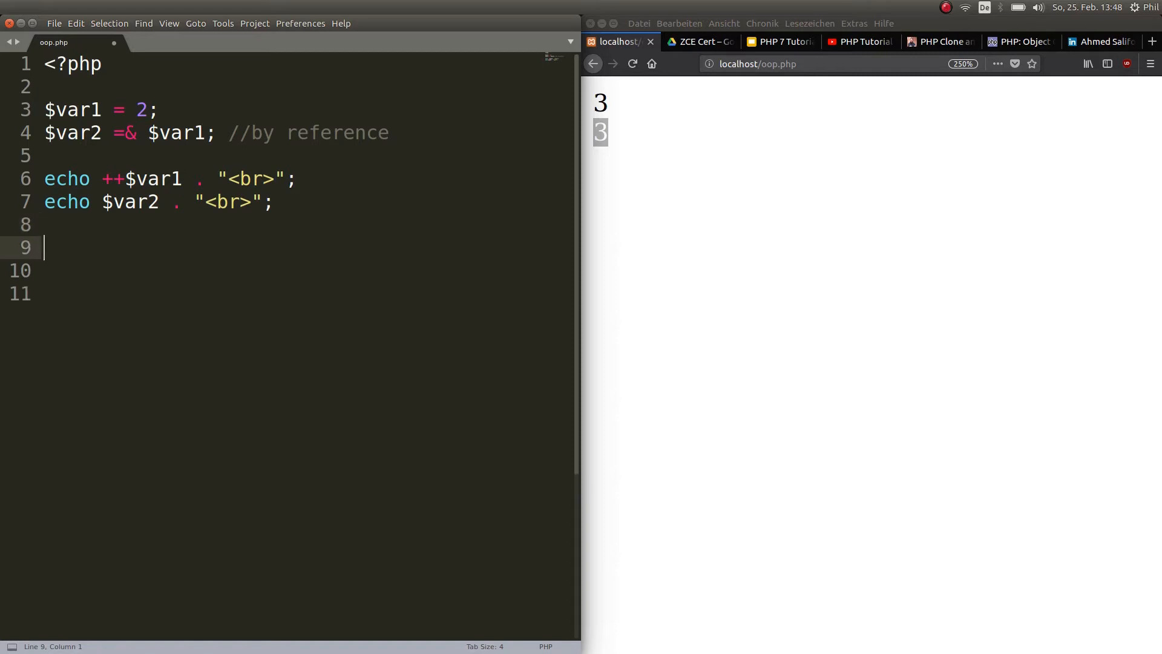
text($va)
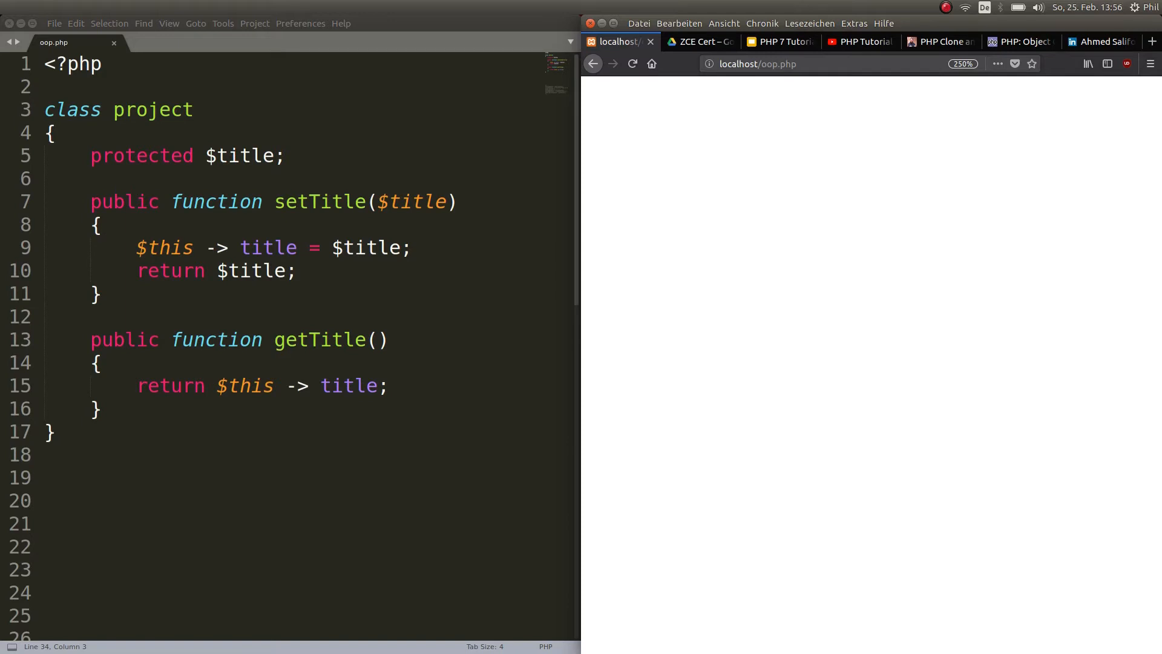
drag(45, 109, 171, 109)
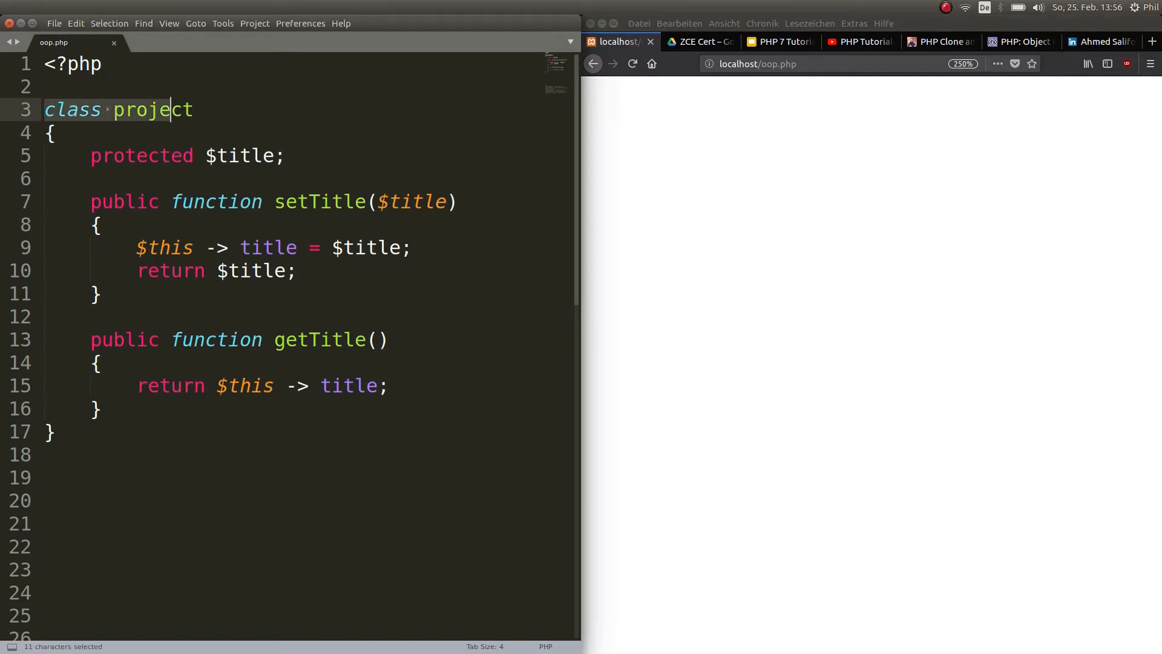
drag(90, 155, 285, 155)
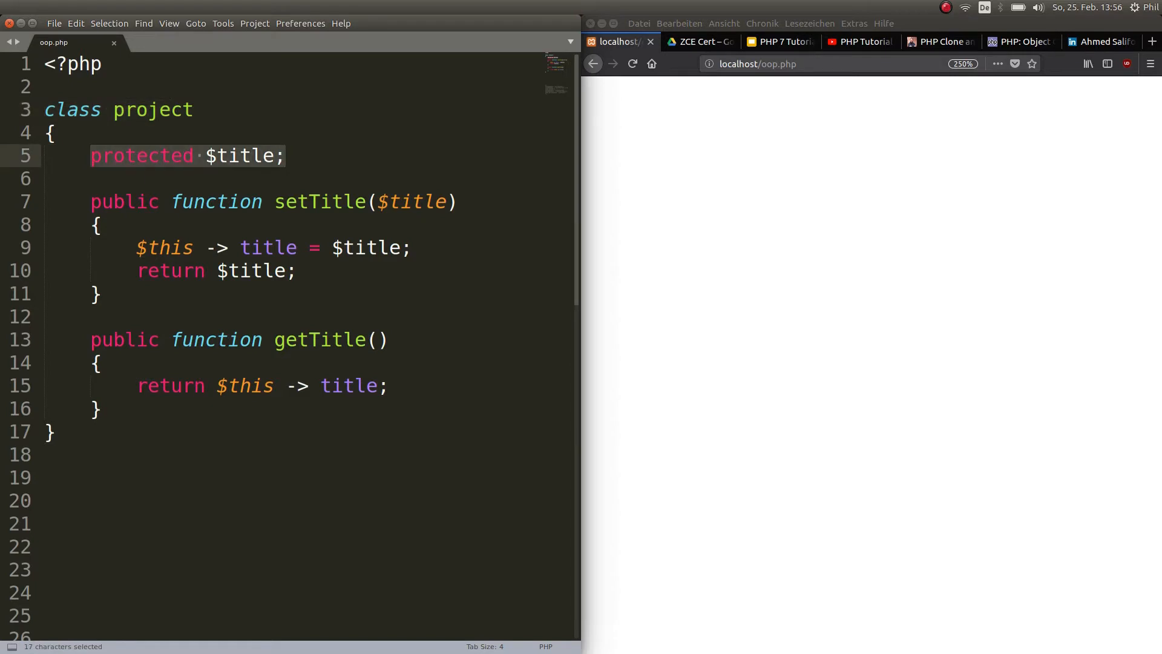
double_click(320, 202)
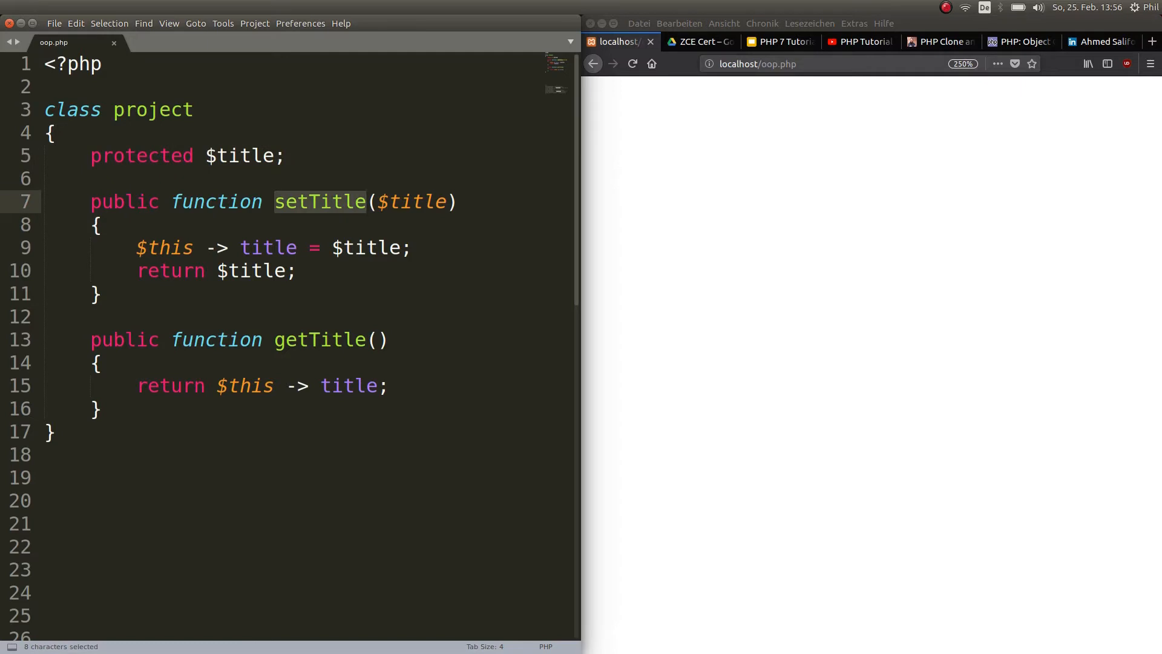
drag(377, 202, 449, 202)
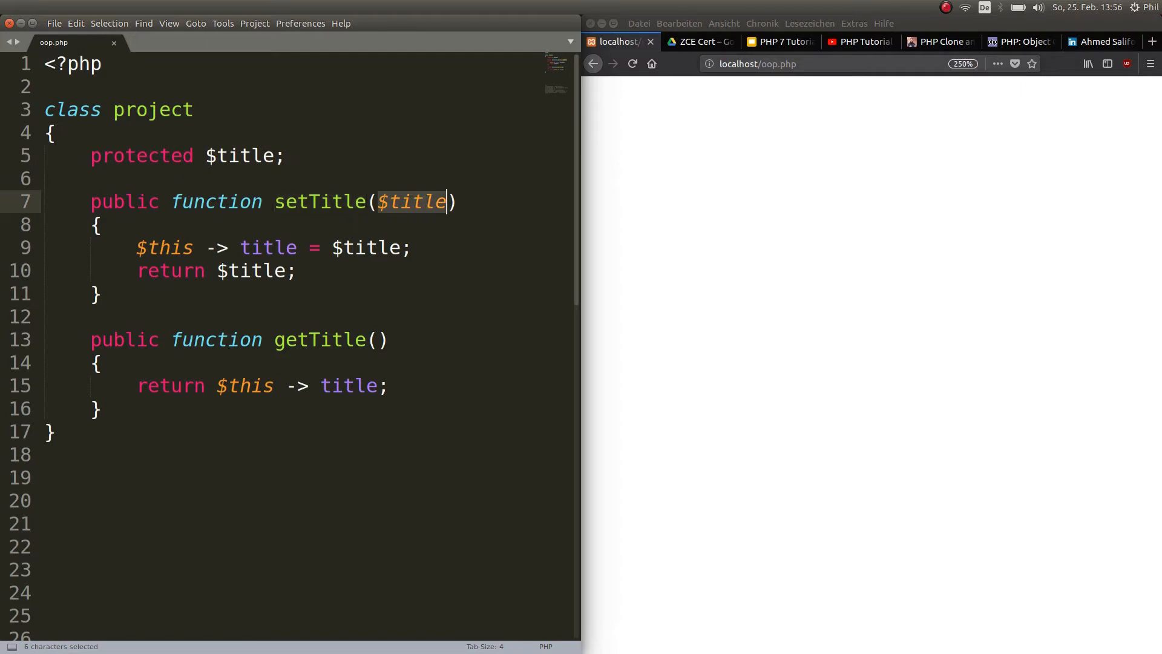
drag(368, 247, 378, 247)
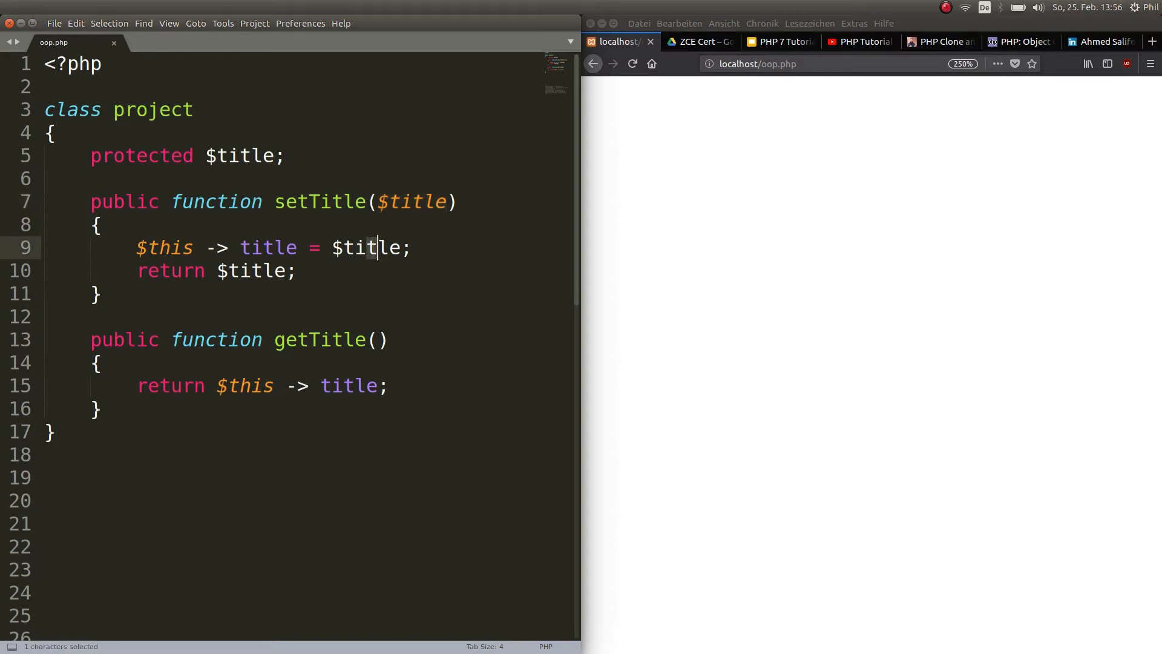
drag(296, 270, 159, 271)
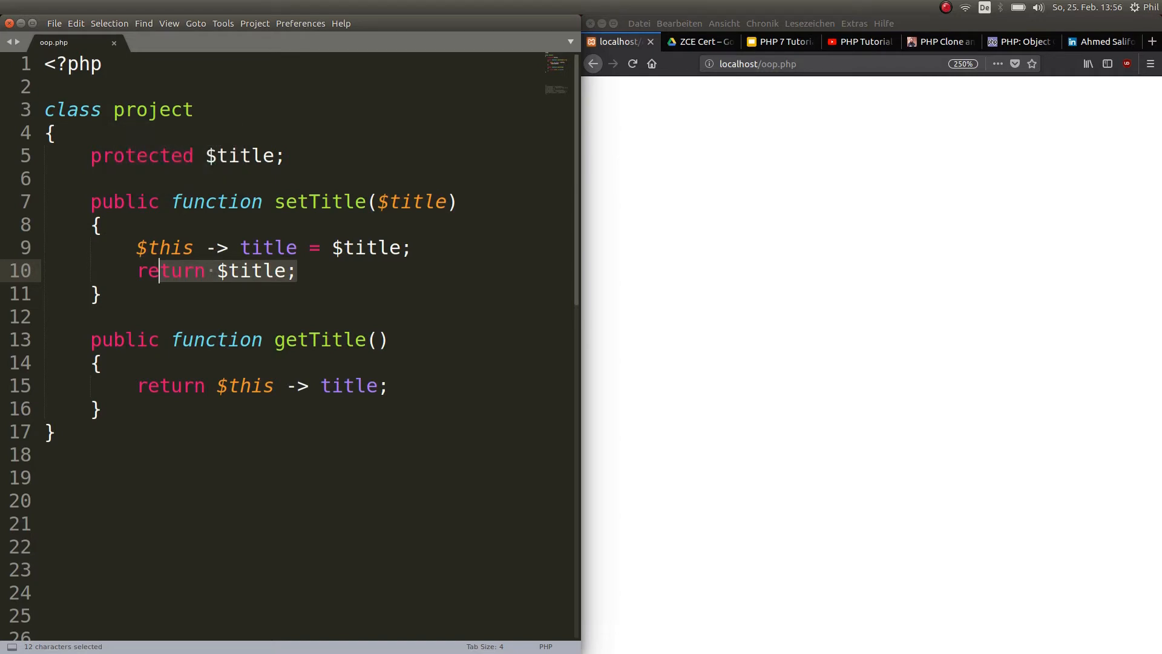
click(228, 386)
drag(228, 387, 367, 386)
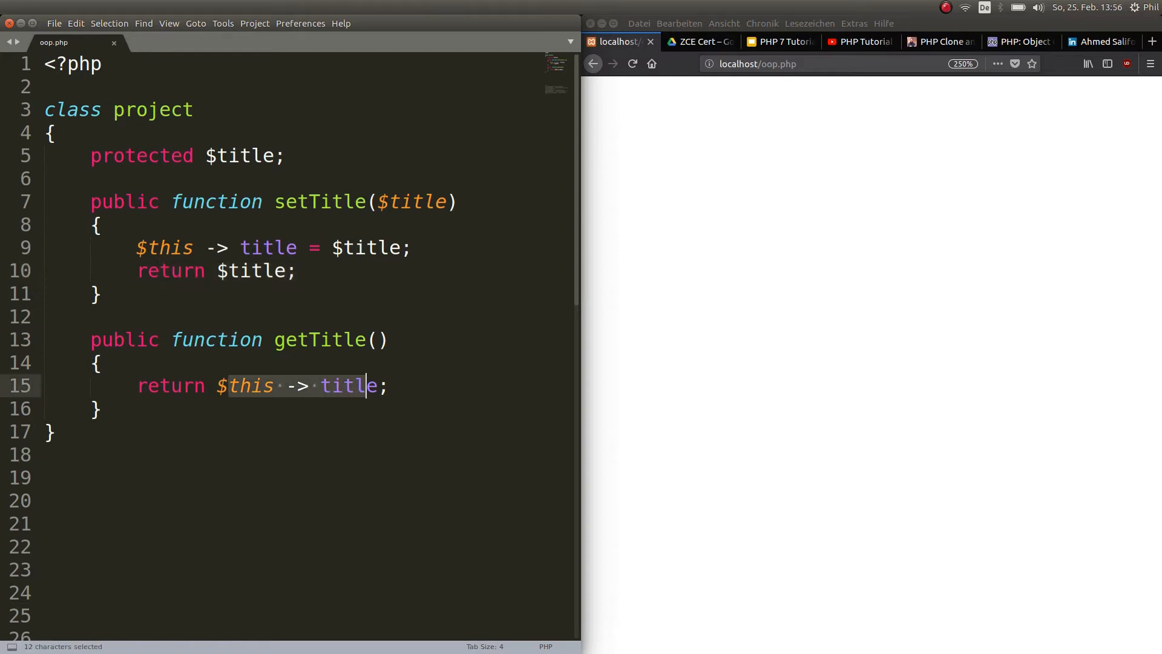
key(Up)
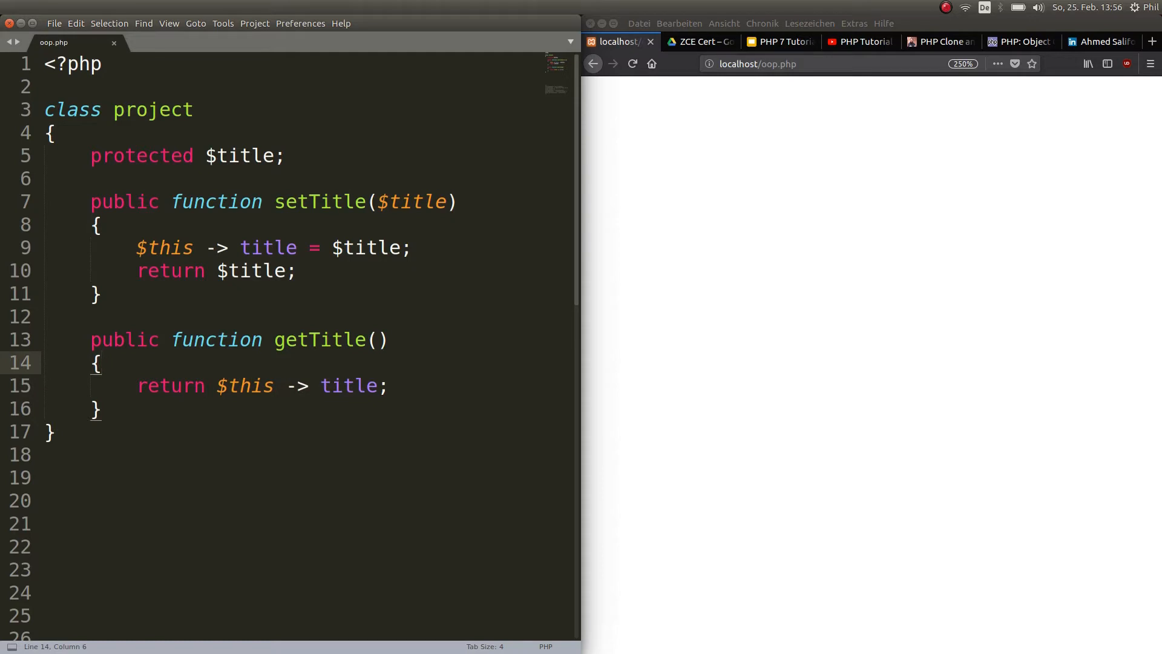
key(Down)
key(Down)
key(Down)
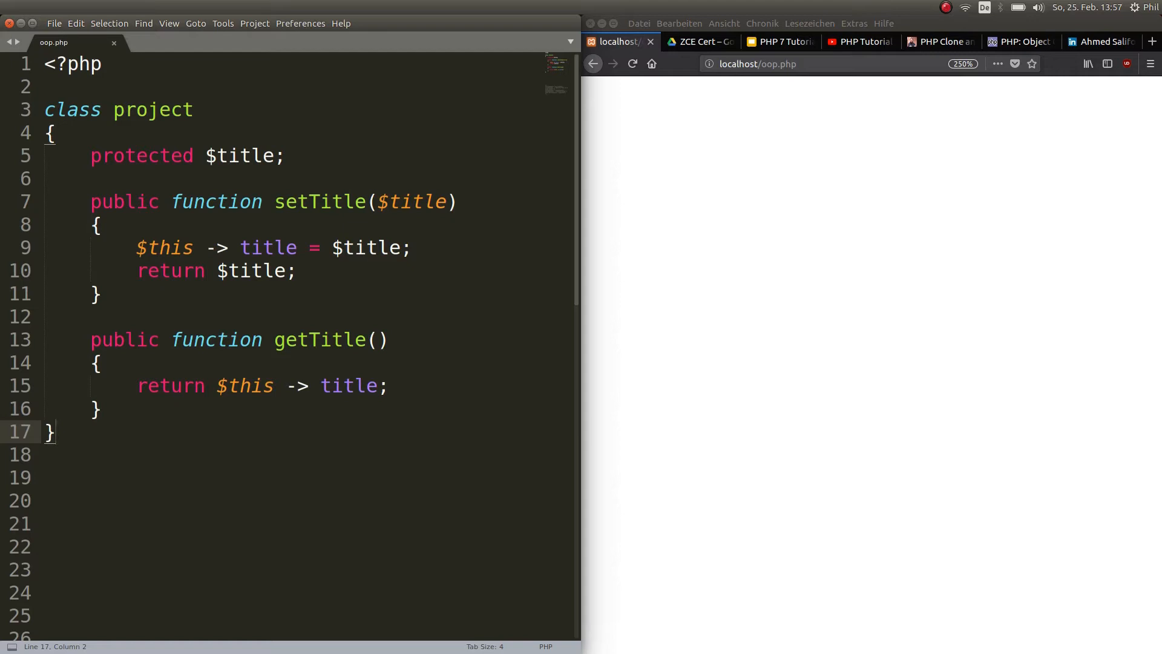
- Below the class write $firstproject = new project(); on line 19 and save
key(Return)
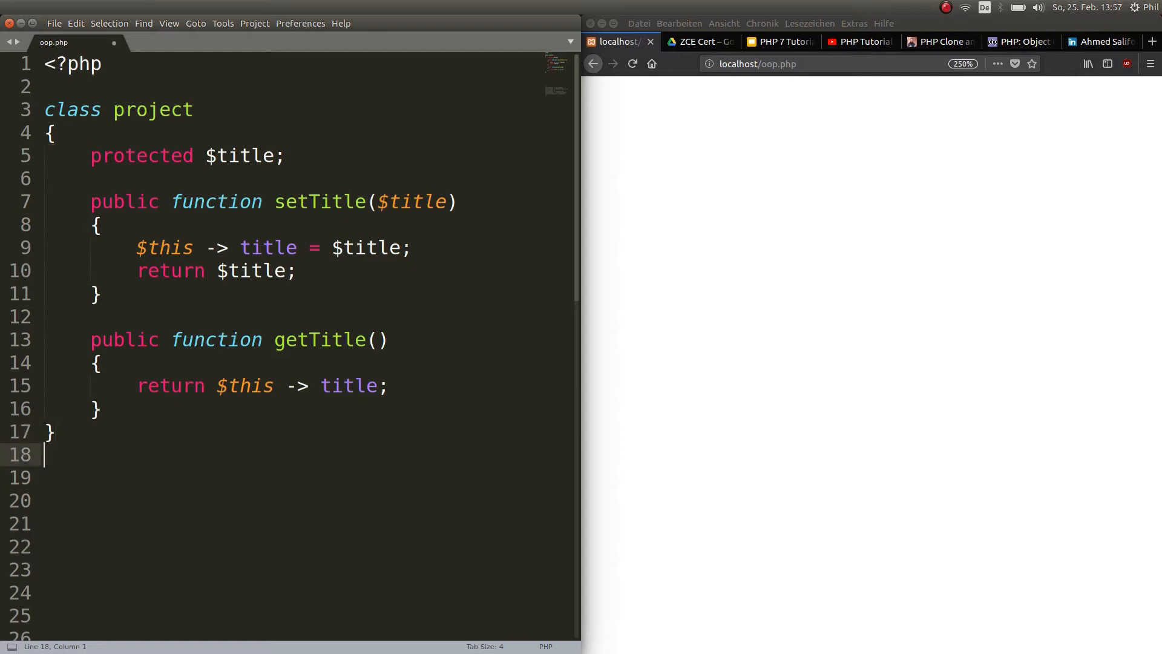
key(Return)
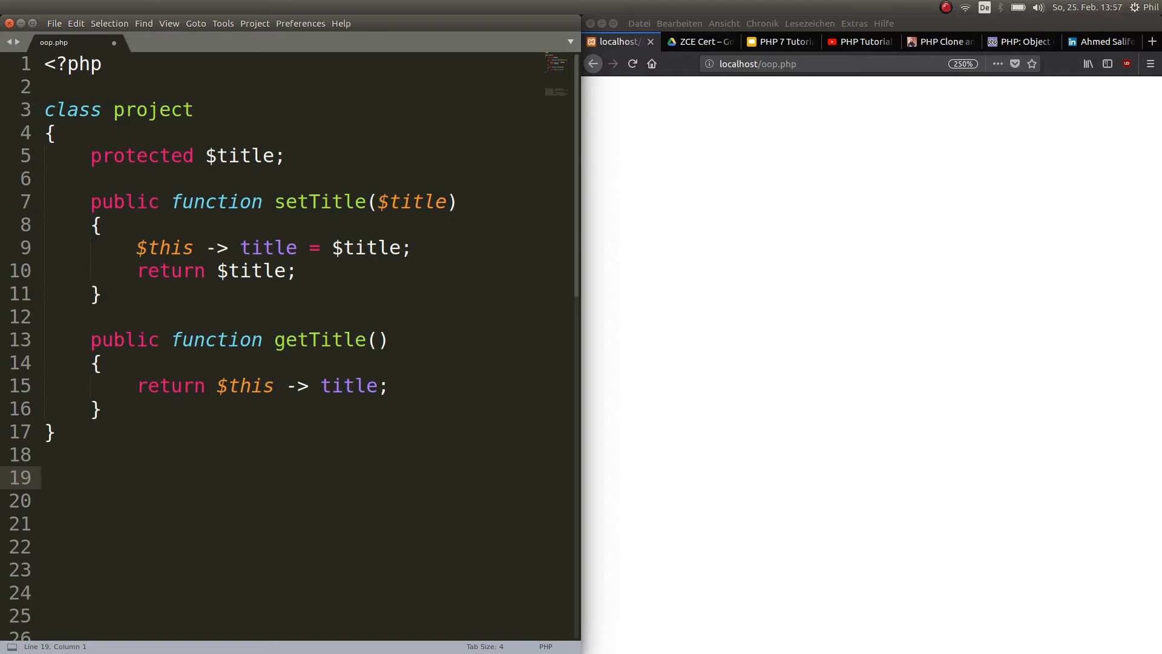
text(first)
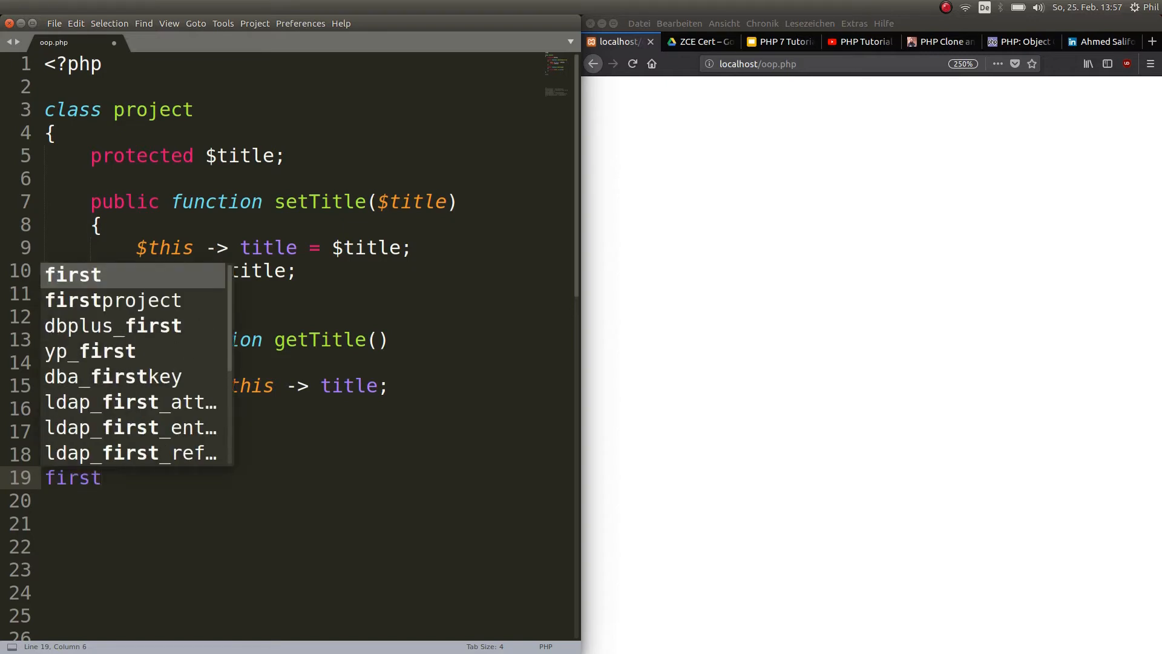
key(Down)
key(Return)
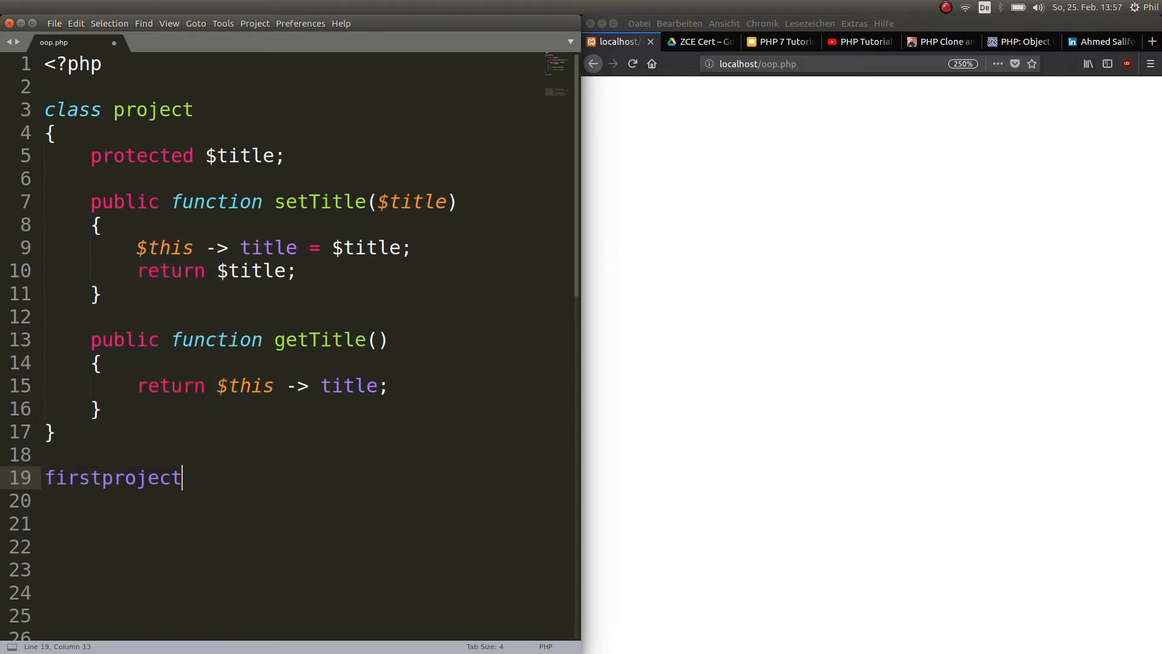
text(= new)
key(Left)
key(Escape)
key(Up)
key(Up)
key(Up)
key(Down)
key(Down)
key(Down)
key(Right)
key(Left)
key(Left)
key(Left)
text($)
key(Down)
key(Left)
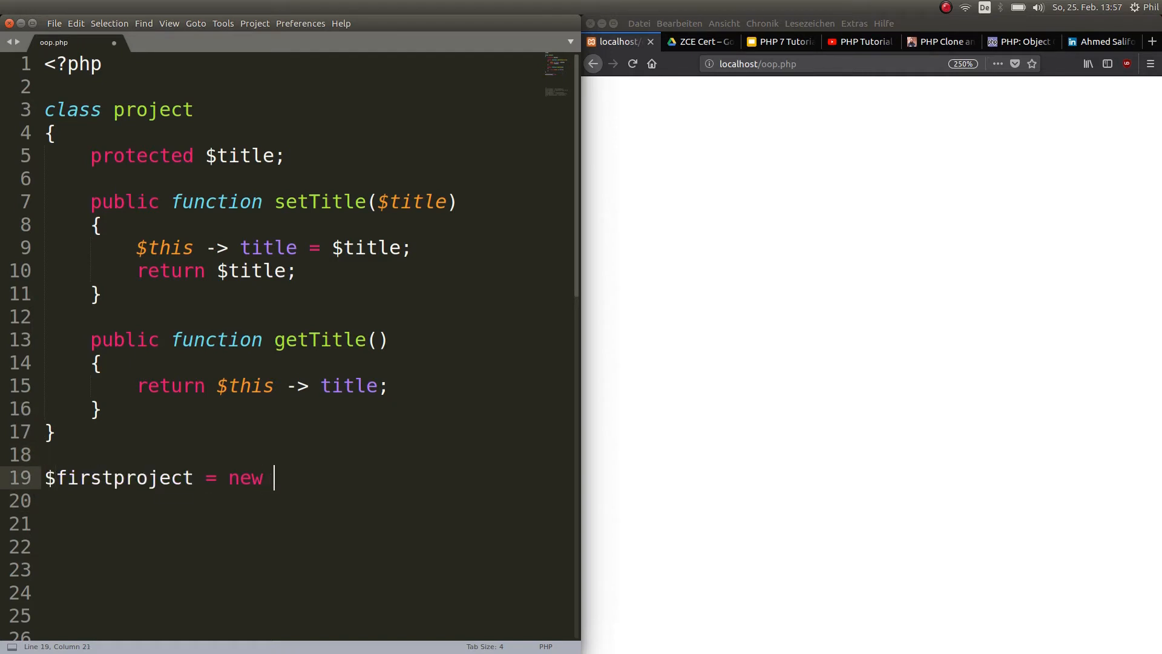
text(pro)
key(Tab)
text(();)
key(Return)
key(ctrl+s)
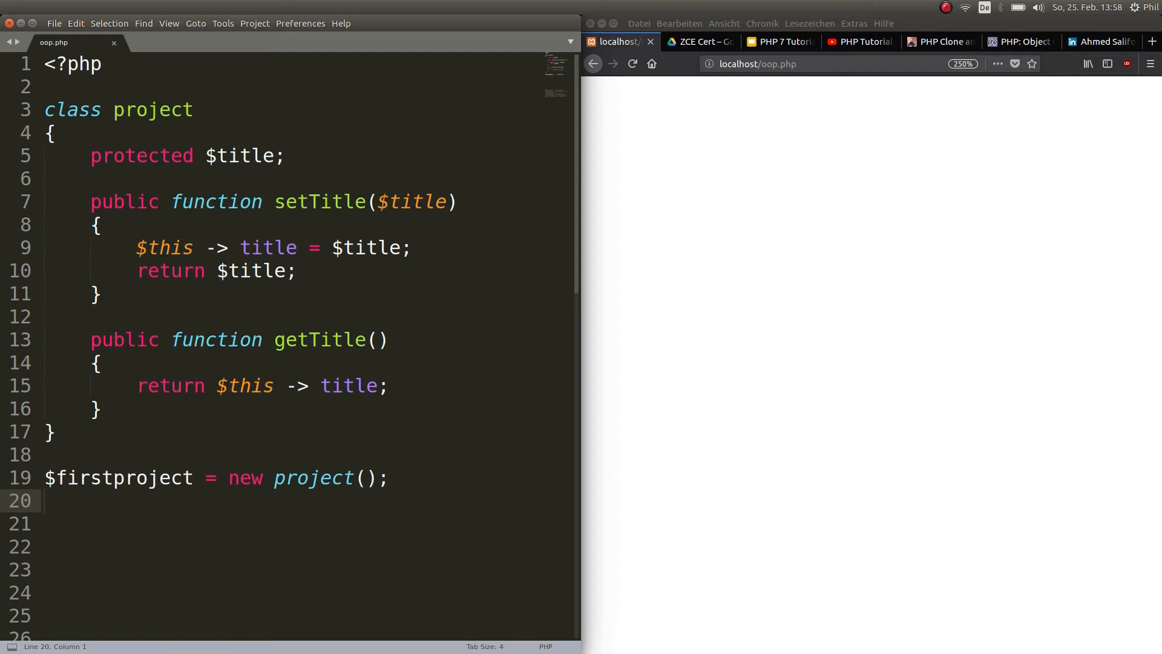
text($fir)
- Add $firstproject -> setTitle("This is the first one"); on line 20 and save
key(Tab)
text(-> )
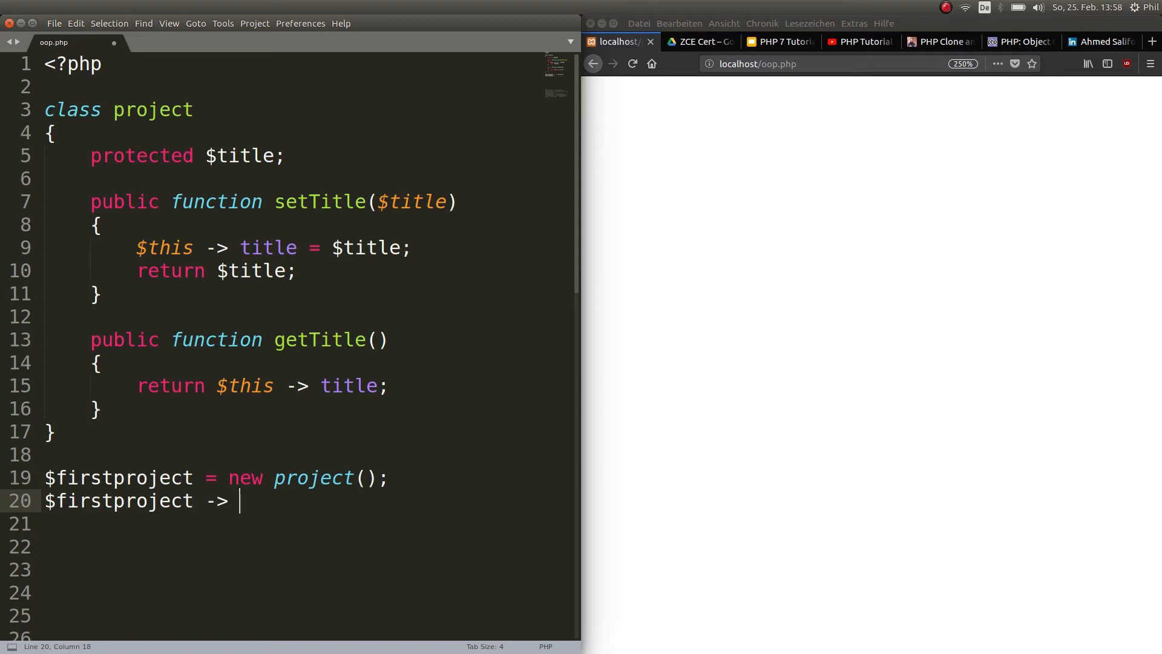
text(set)
key(Tab)
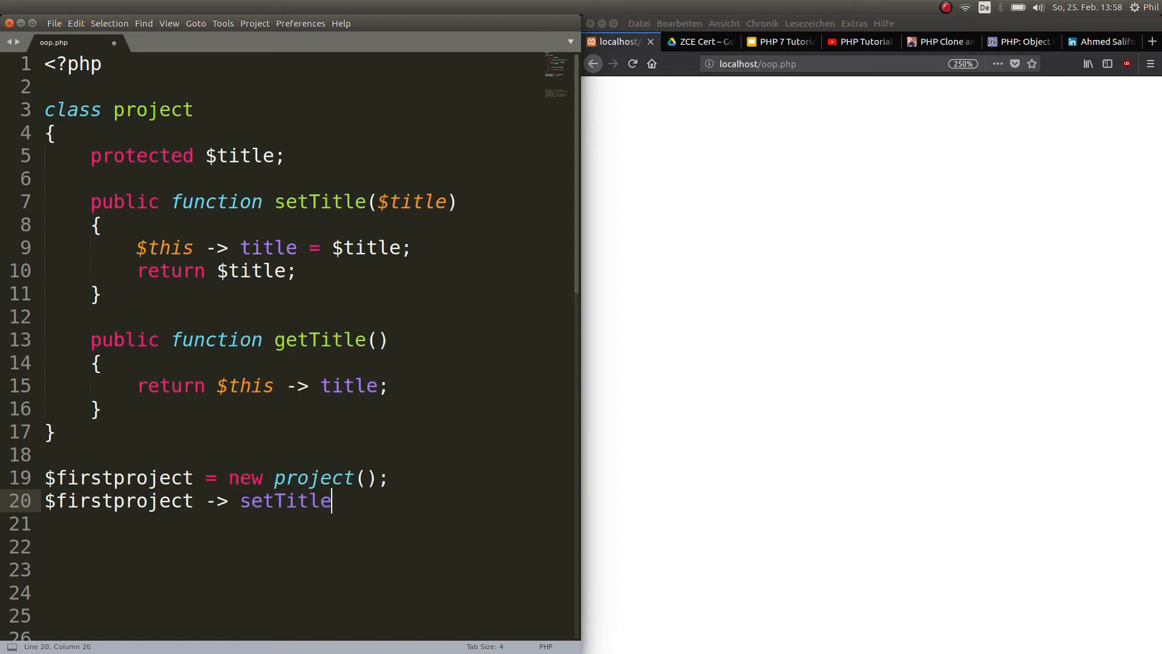
text(()
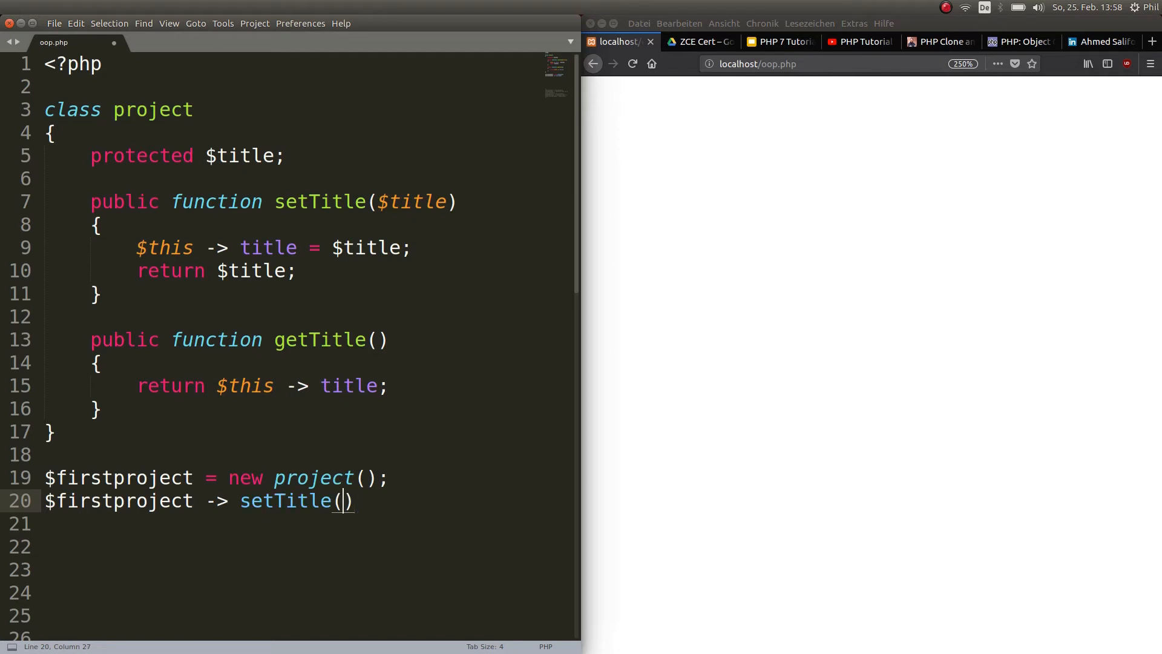
text(")
text(This is )
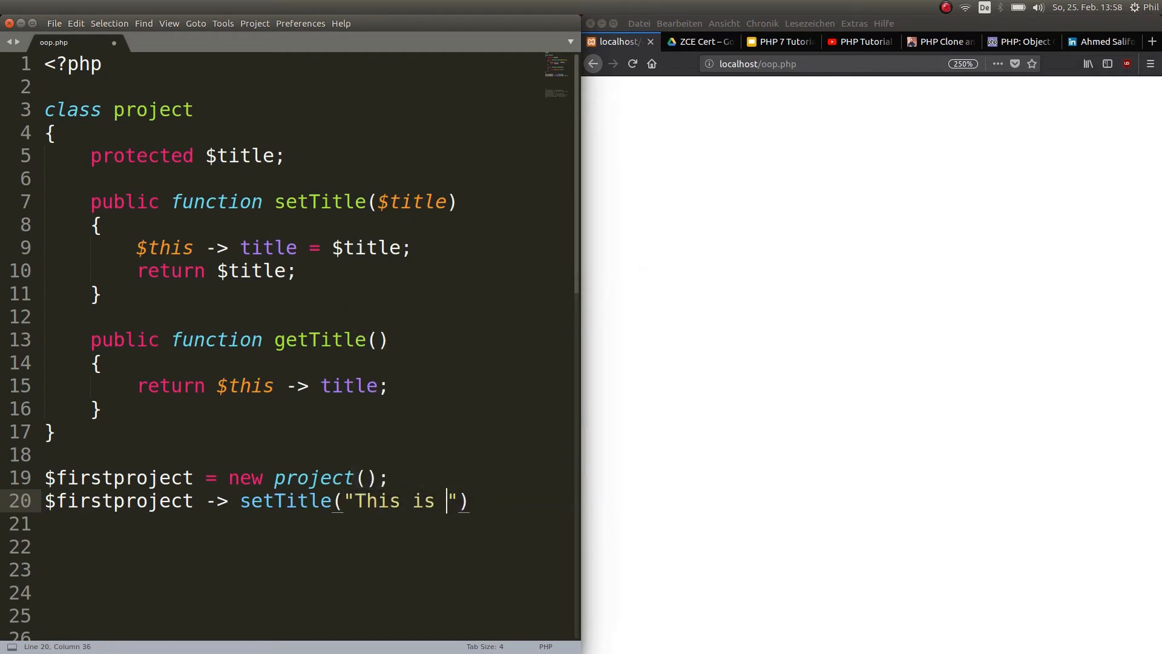
text(the first )
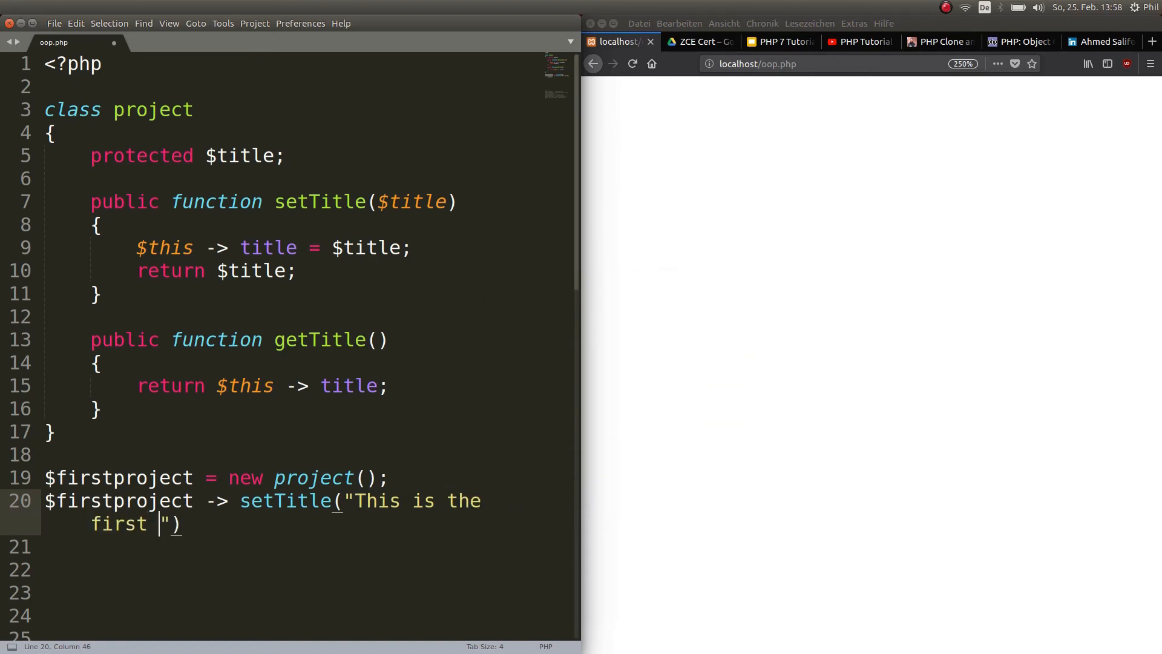
text(one");)
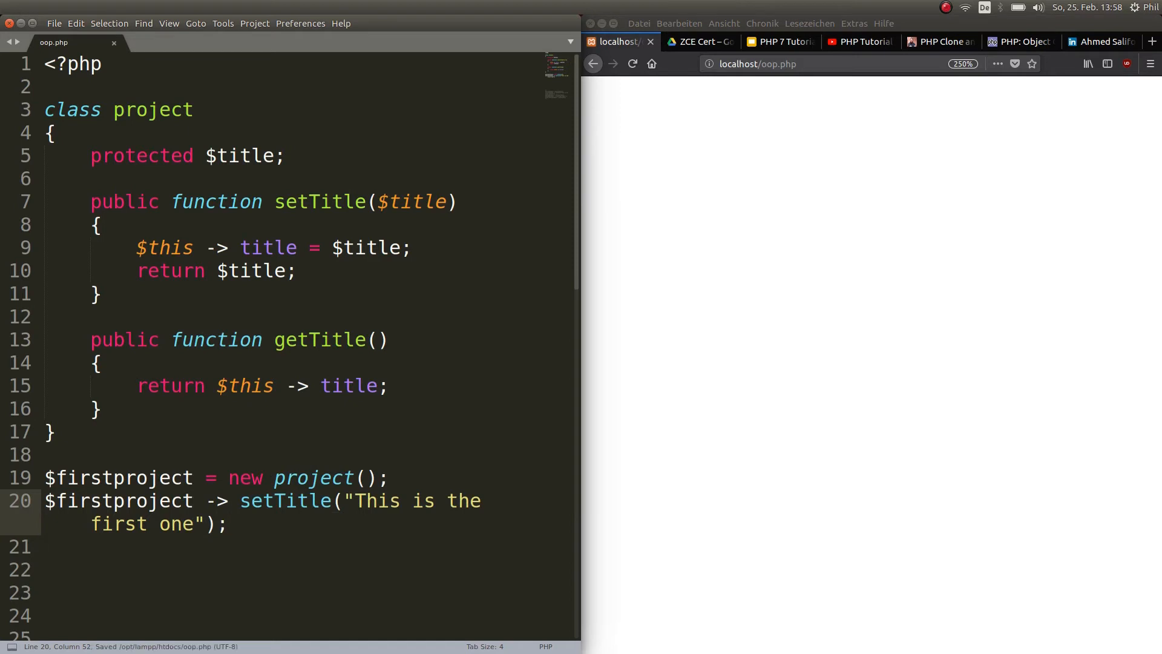
key(ctrl+s)
key(Down)
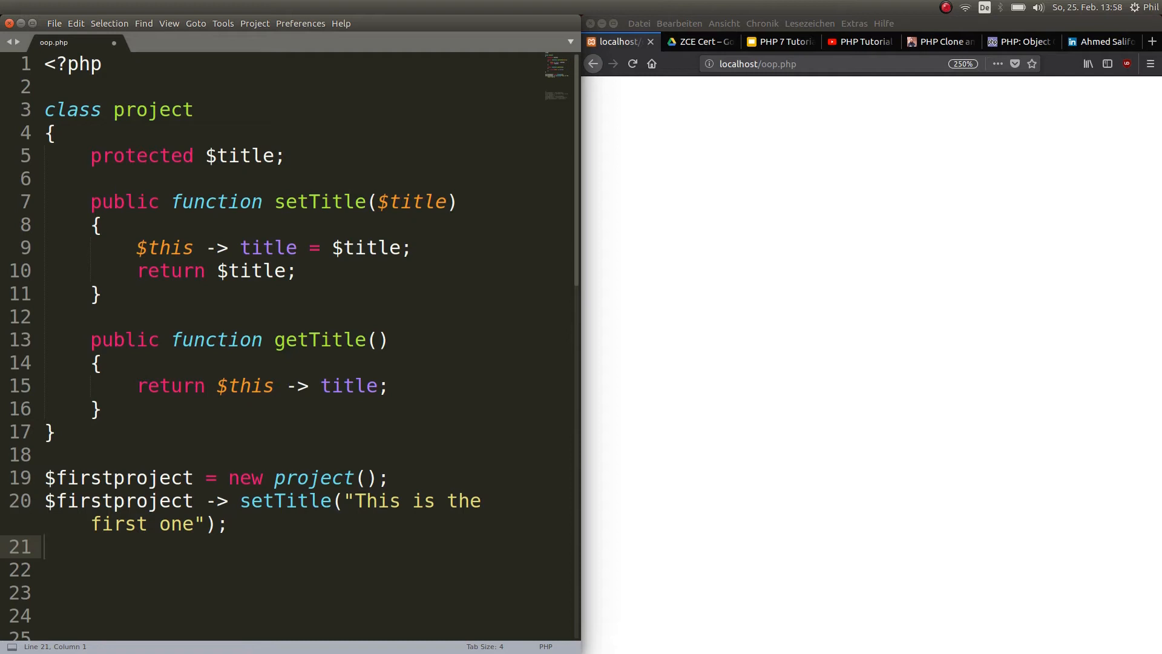
text($secondproject)
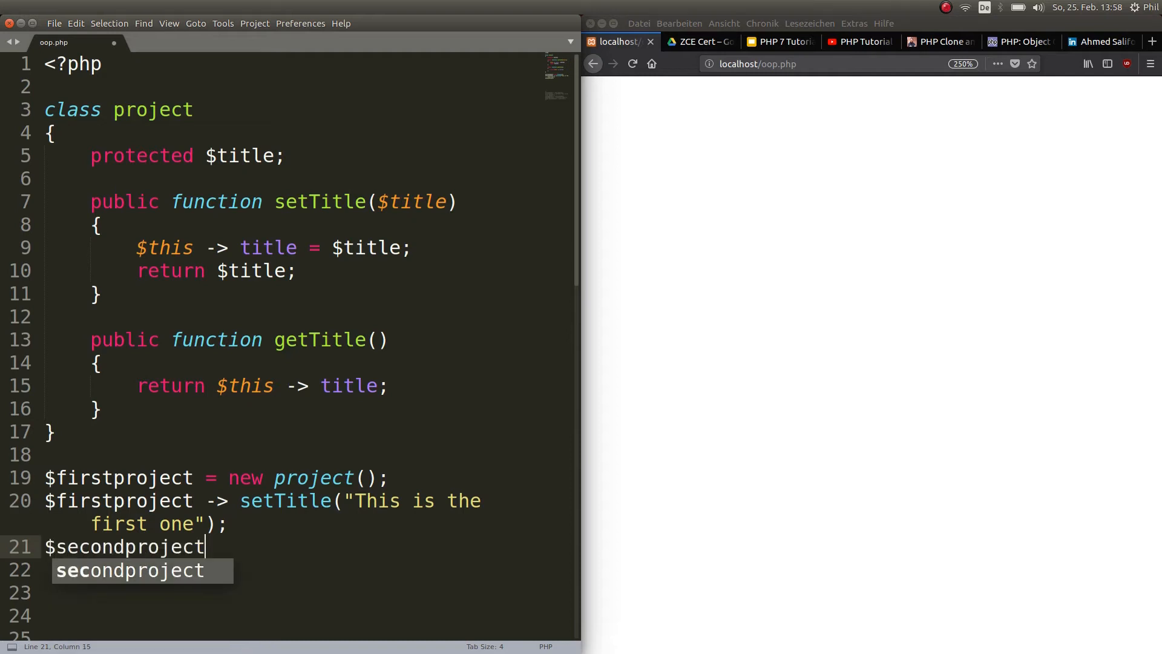
text( = $fir)
- Write $secondproject = $firstproject; and save
key(Tab)
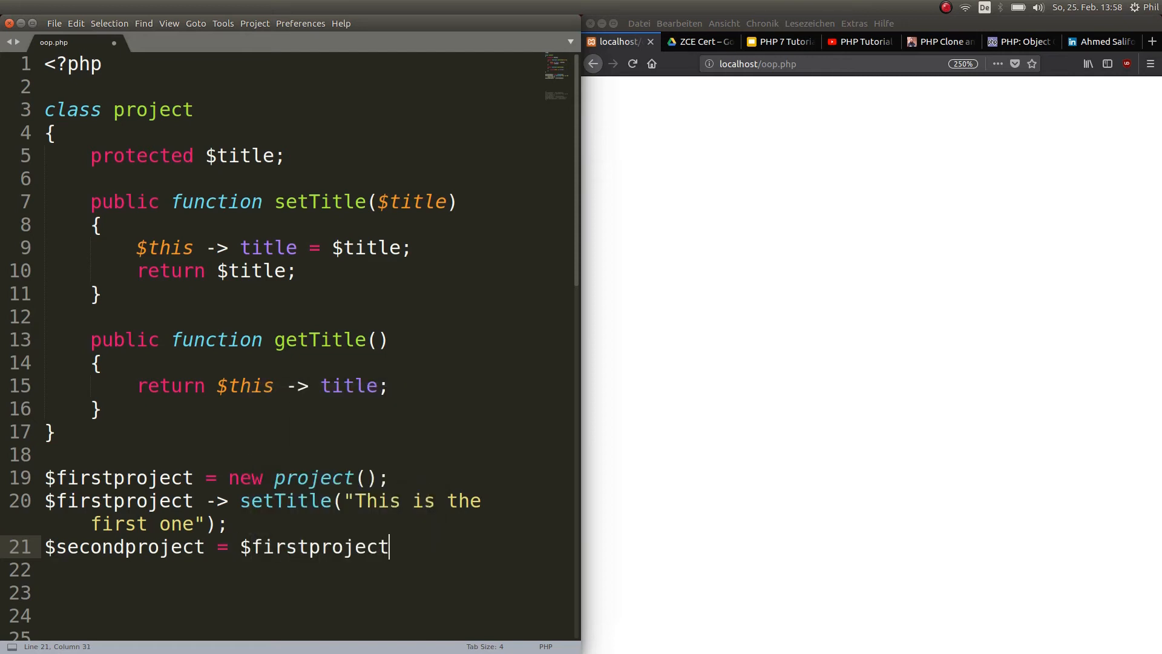
text(;)
key(ctrl+s)
key(Return)
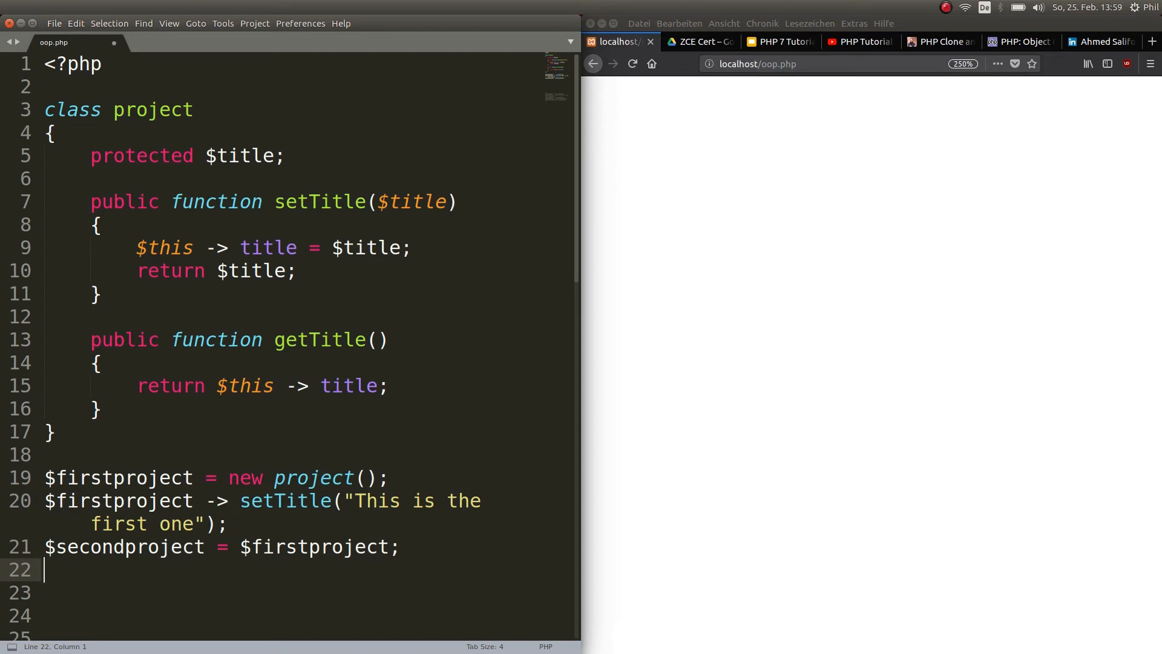
text($sec)
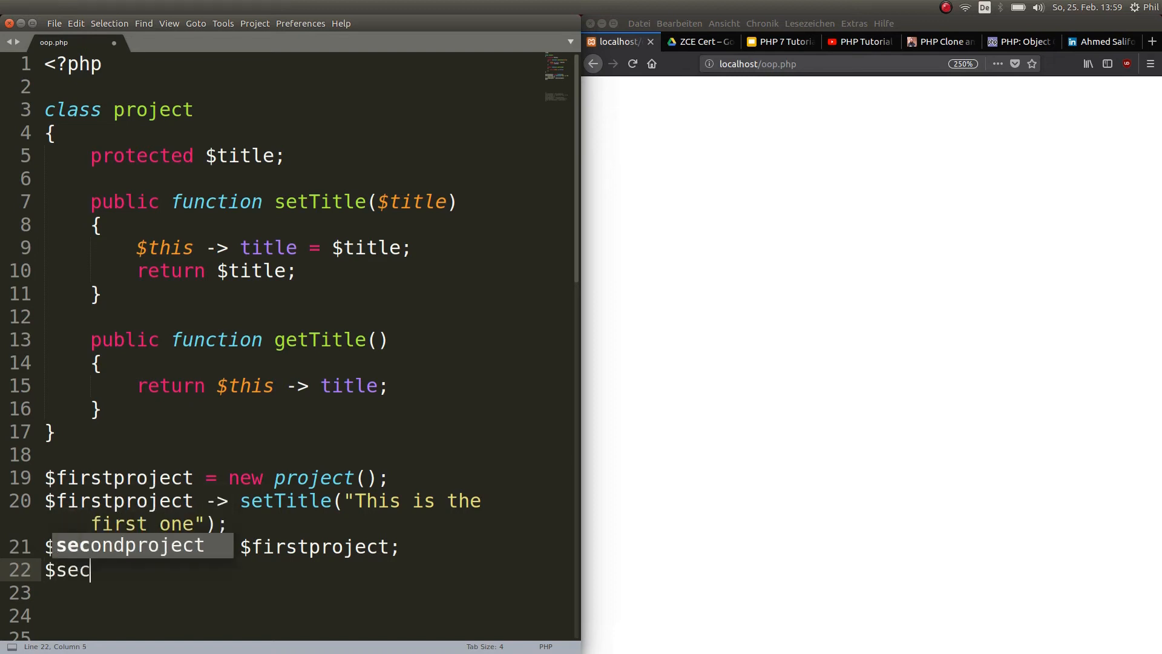
- Add $secondproject -> setTitle("I am second"); on line 22 and save
key(Tab)
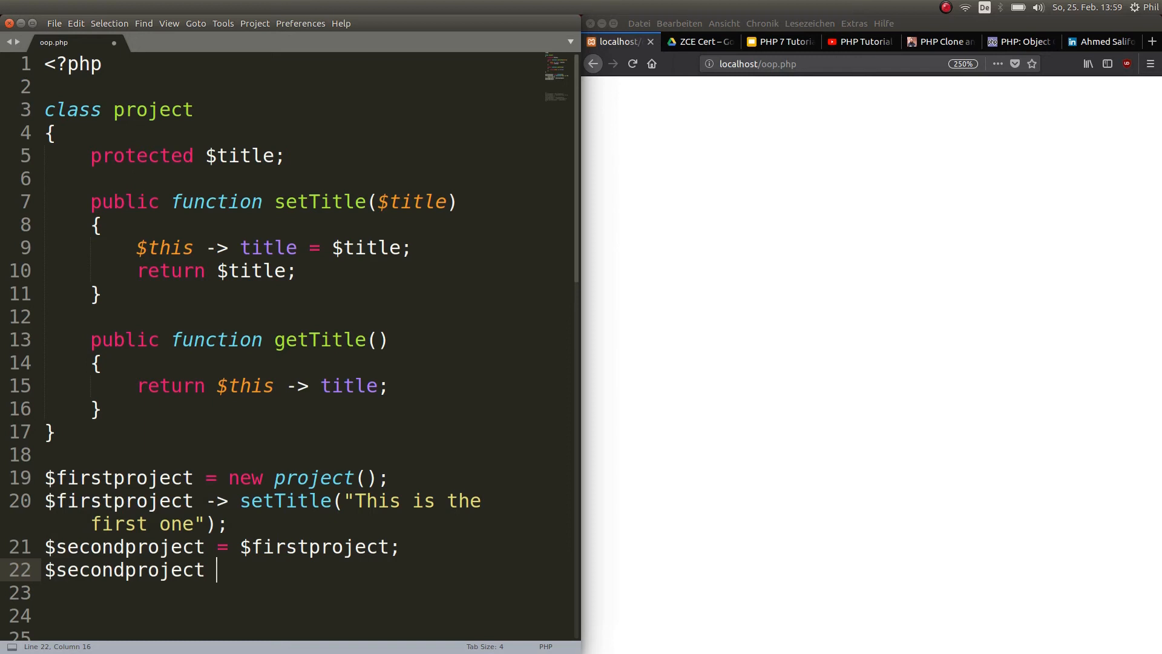
text(-> set)
key(Tab)
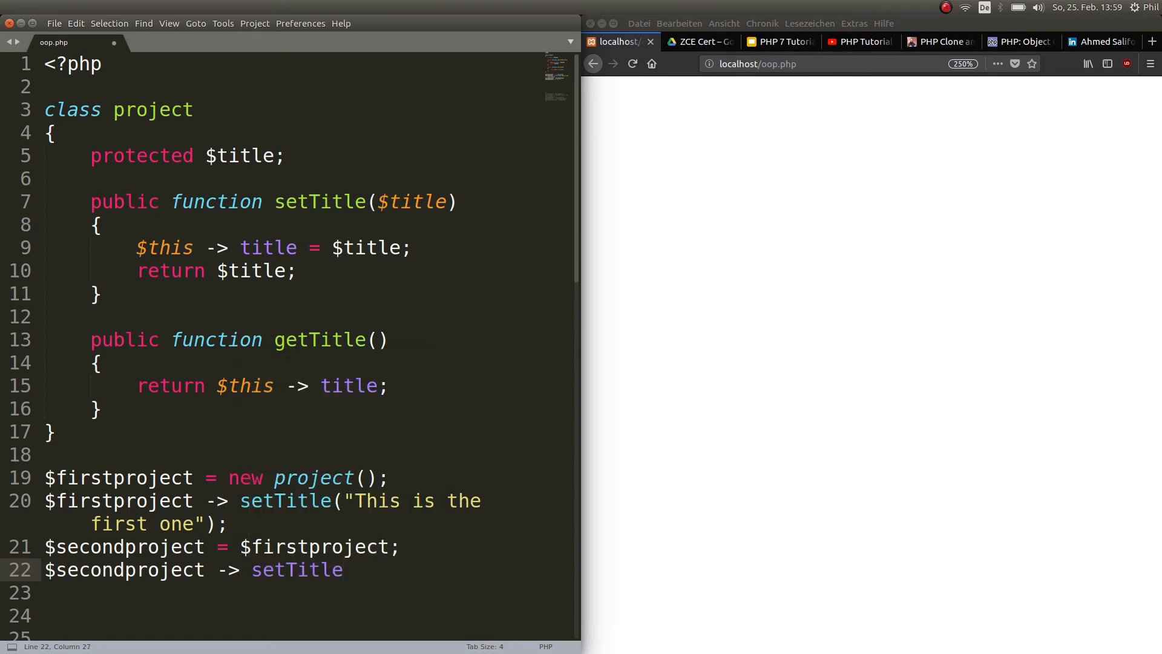
text(()
text(")
text(I am secon)
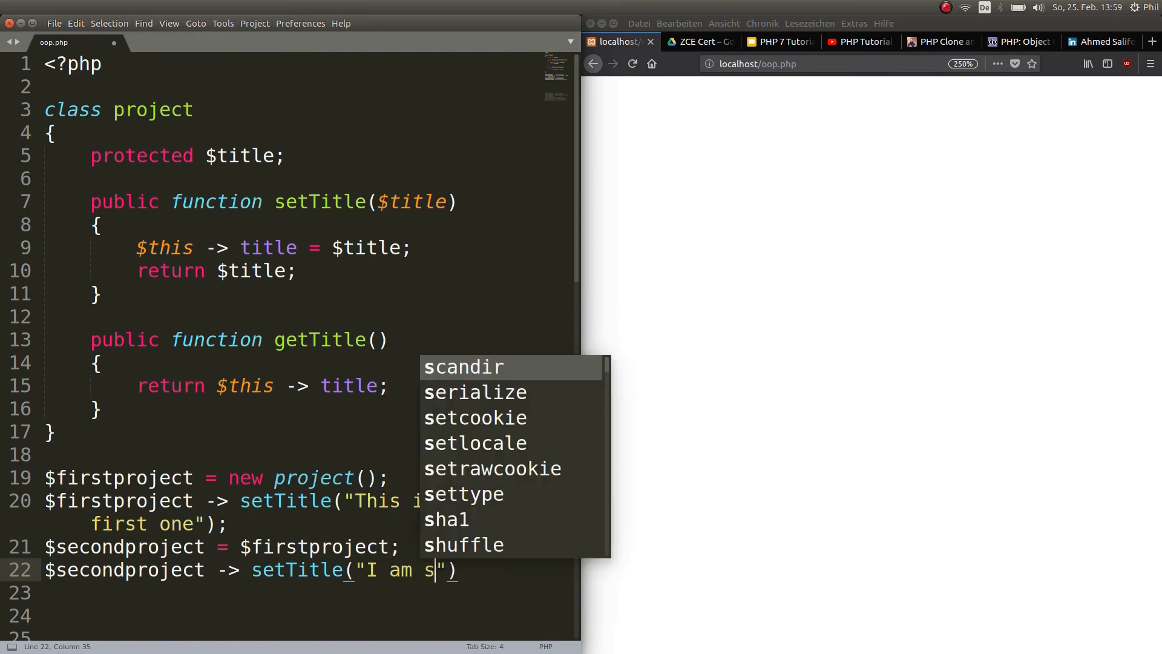
text(d"))
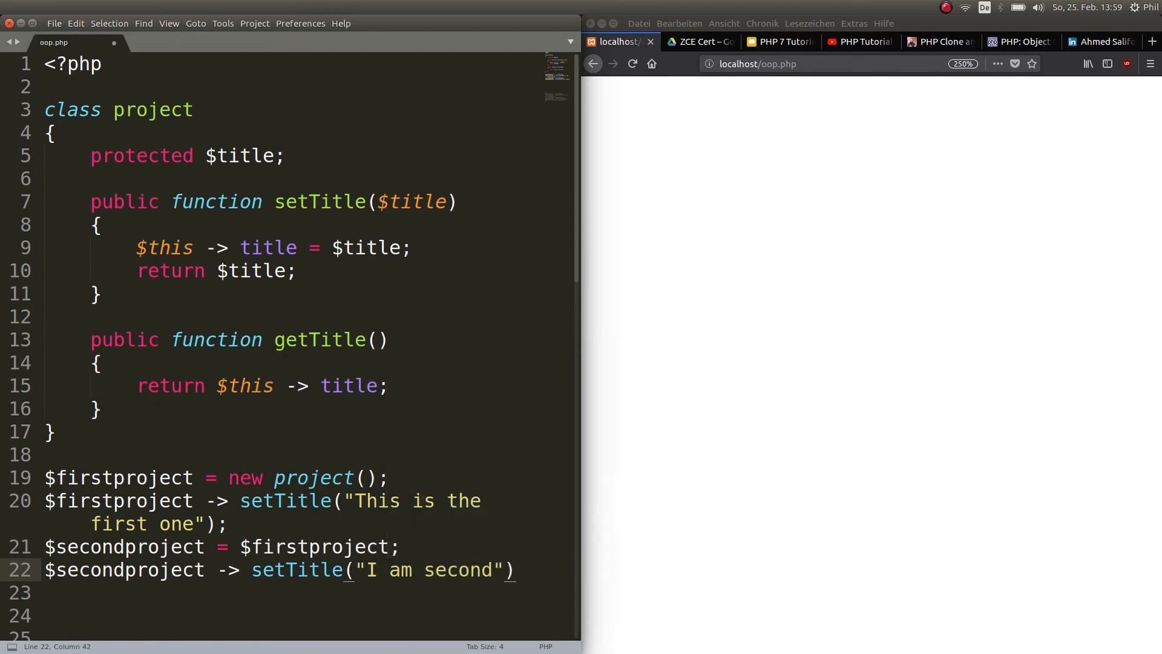
text(;)
key(ctrl+s)
key(Return)
key(Return)
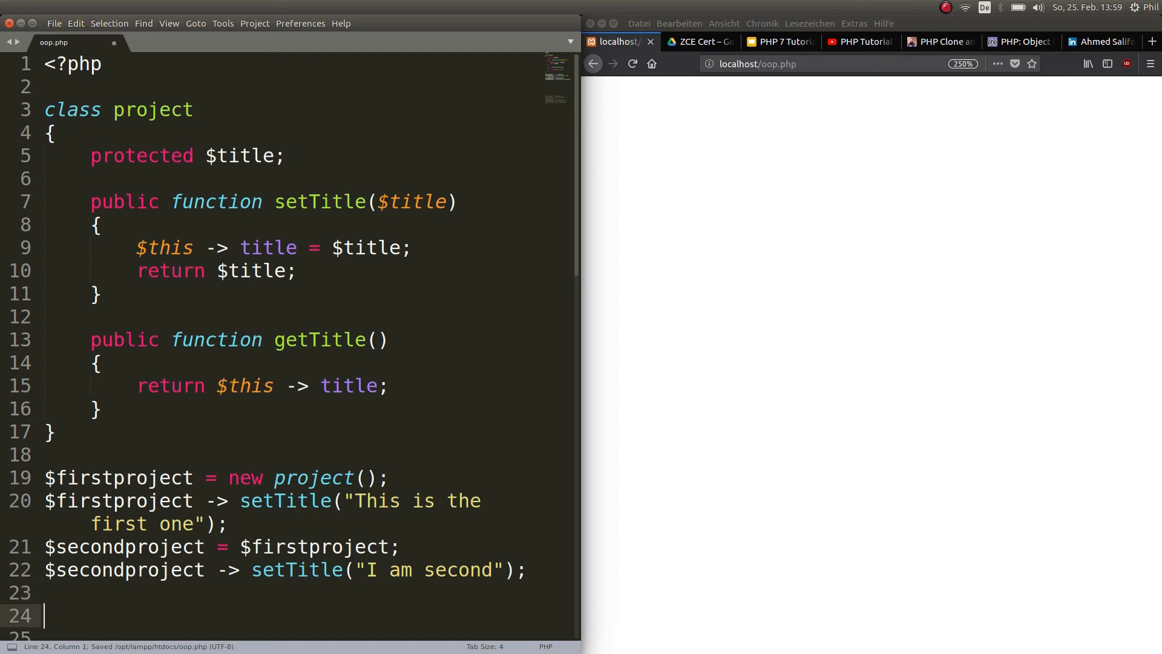
text(pr)
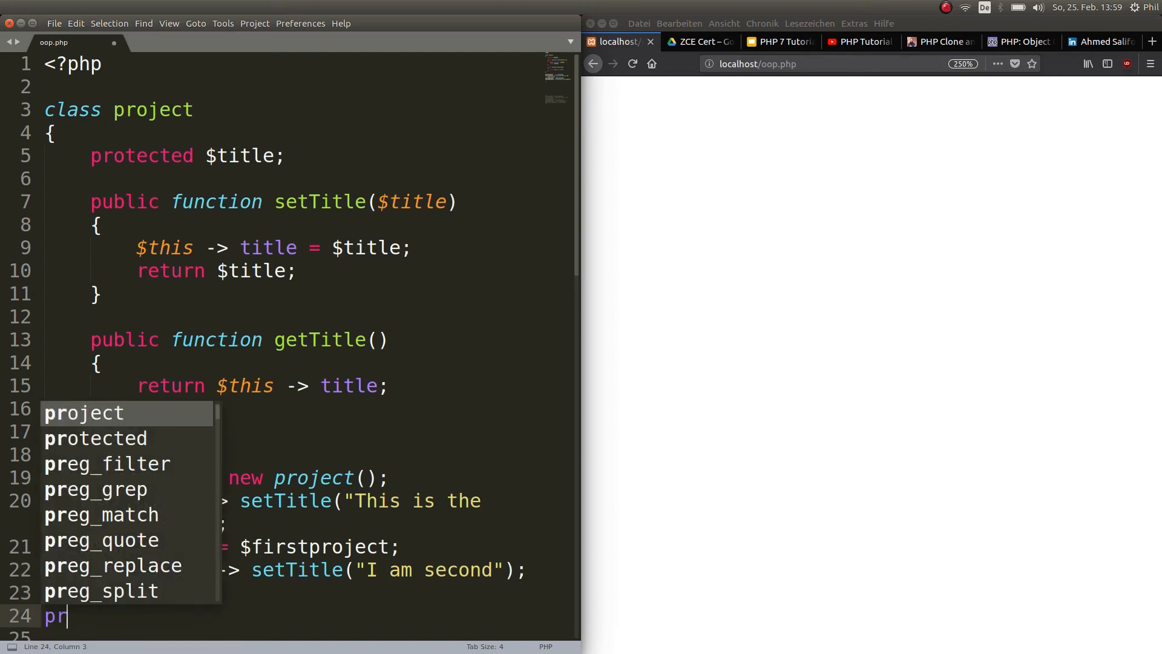
text(int)
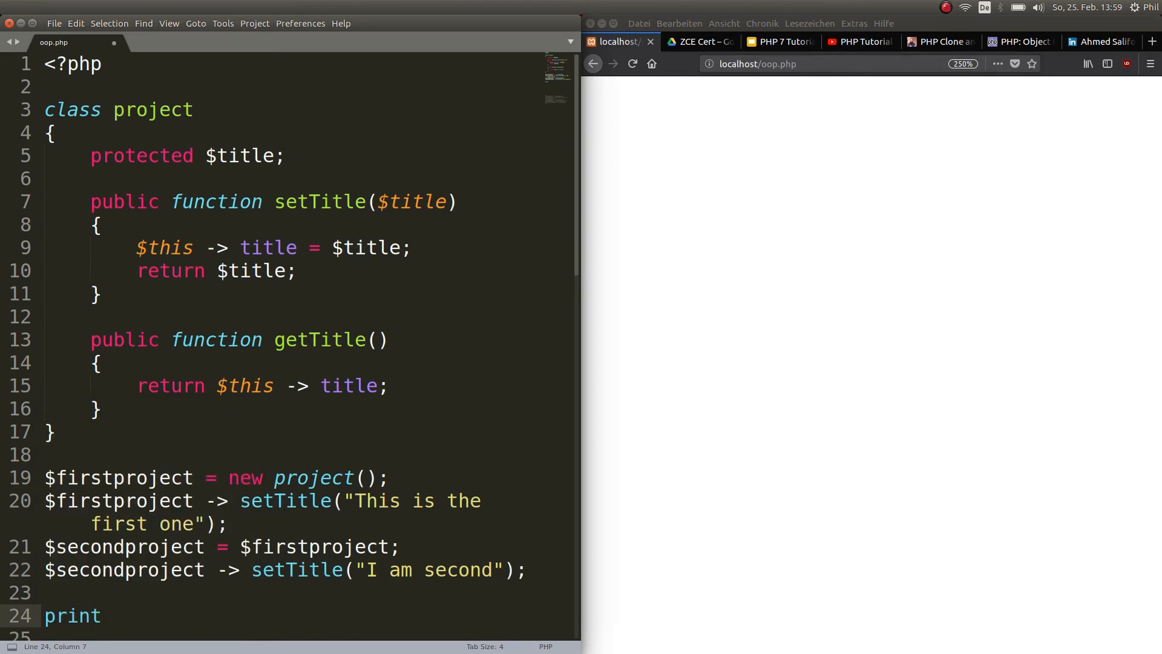
text( $)
text(fir)
- Write print $firstproject -> getTitle(); on line 24, save, and reload the page showing "I am second"
key(Tab)
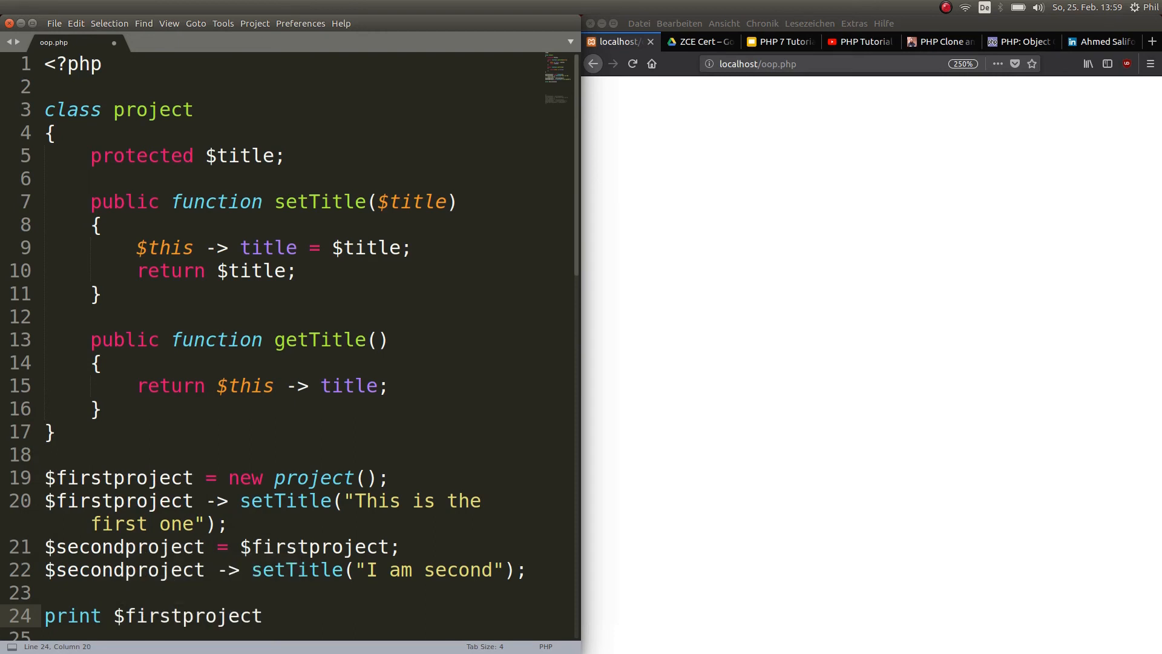
text( -> )
text(getT)
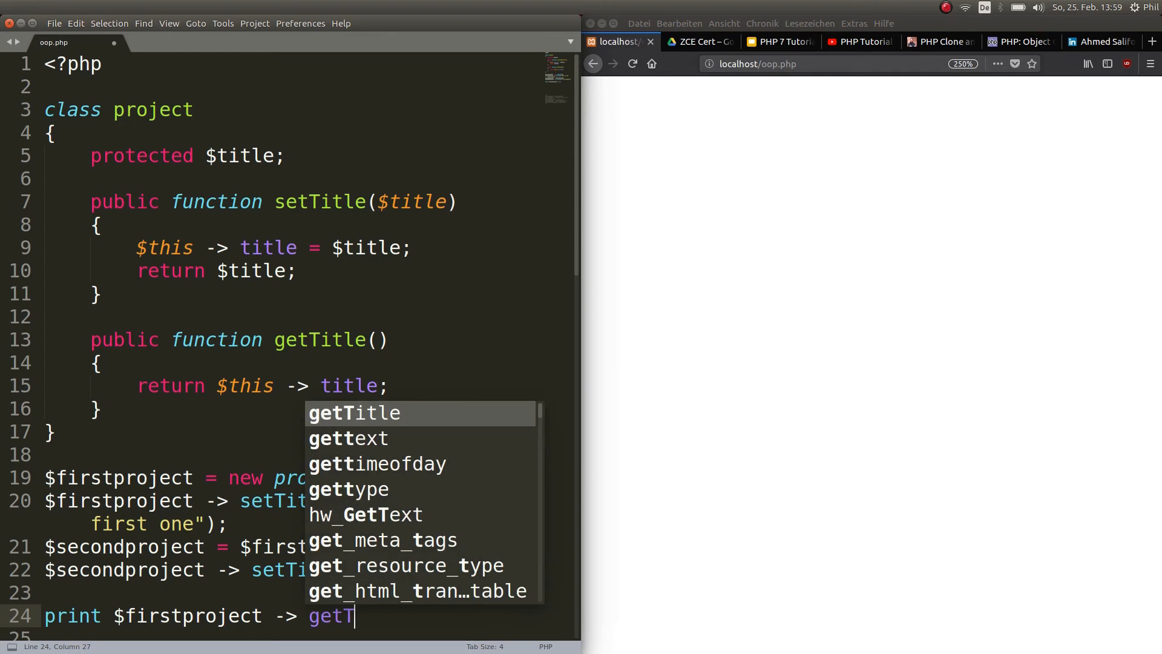
key(Tab)
text(();)
key(ctrl+s)
key(alt+Tab)
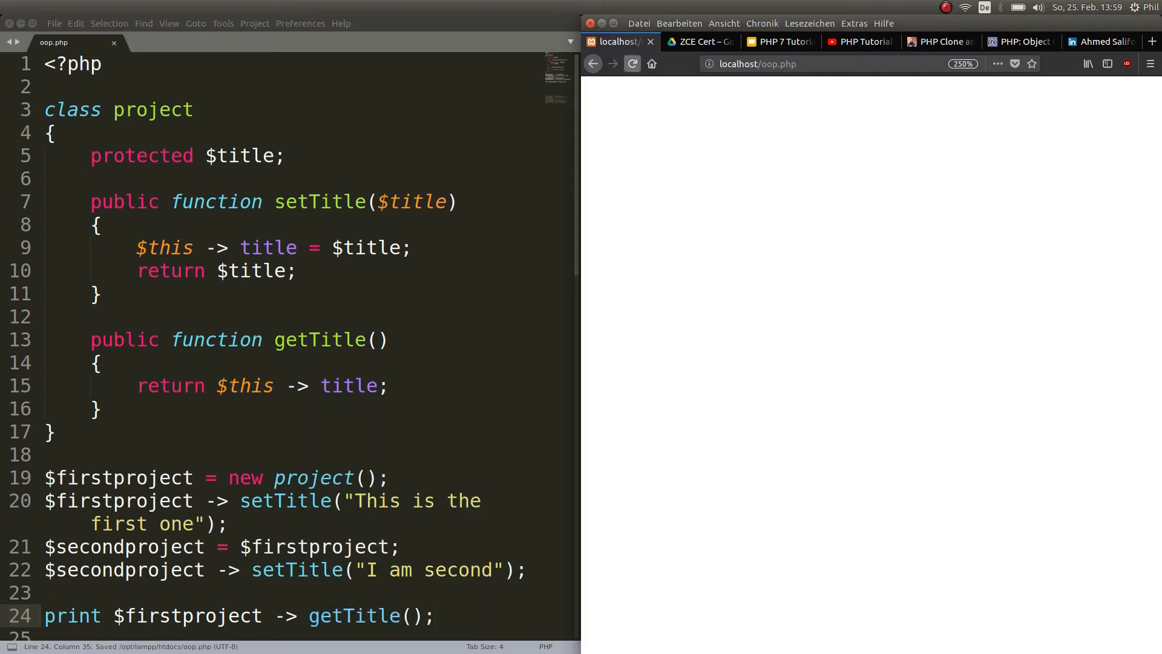
key(F5)
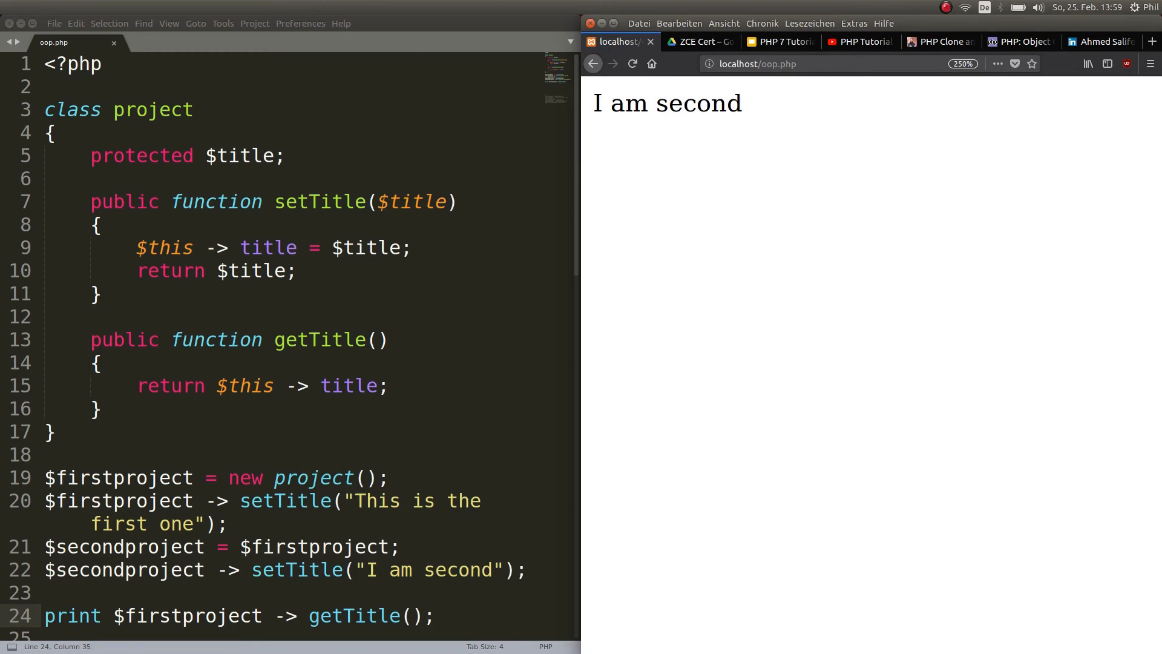
drag(45, 547, 400, 546)
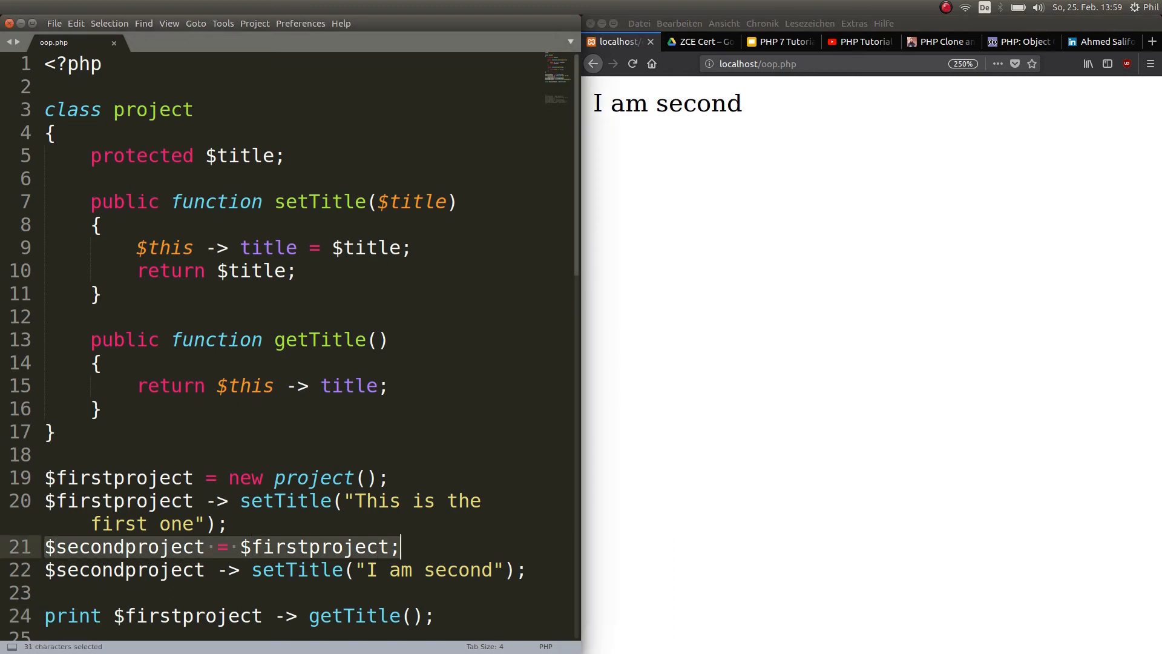
click(172, 547)
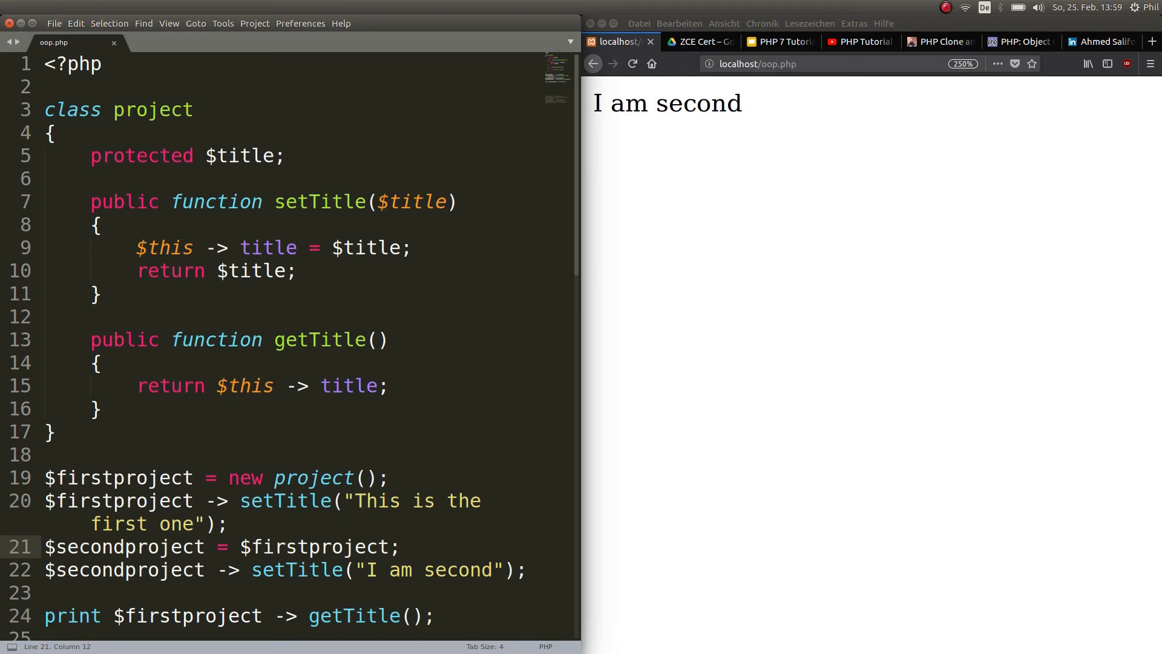
drag(45, 569, 229, 569)
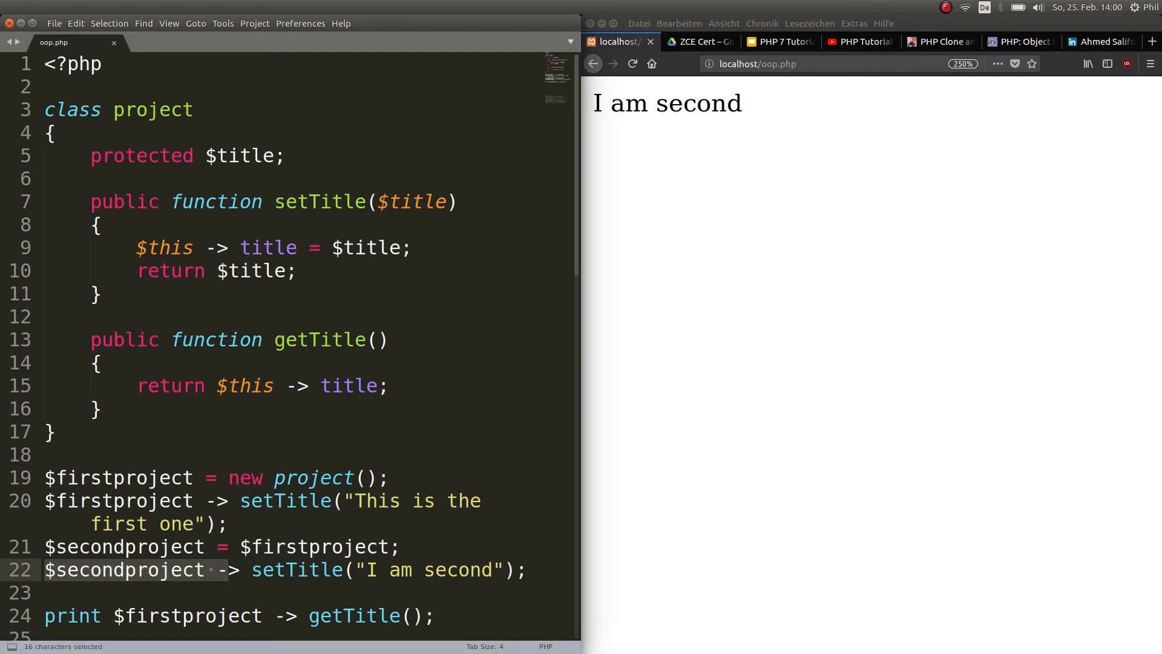
drag(103, 616, 275, 616)
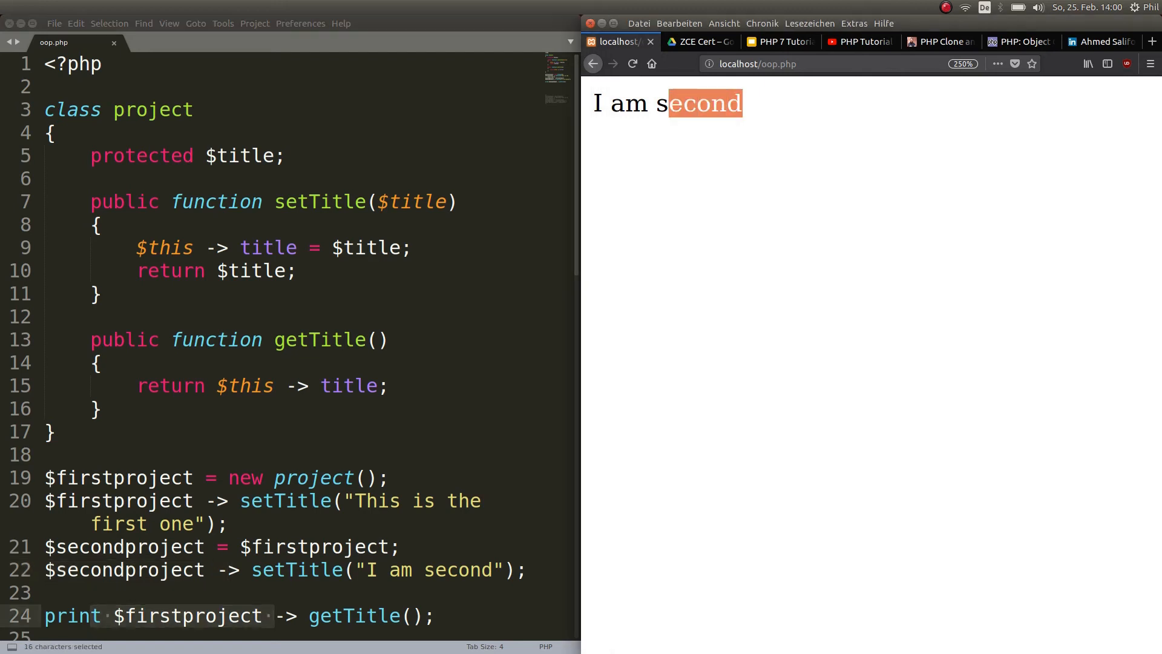
drag(743, 103, 594, 102)
click(818, 272)
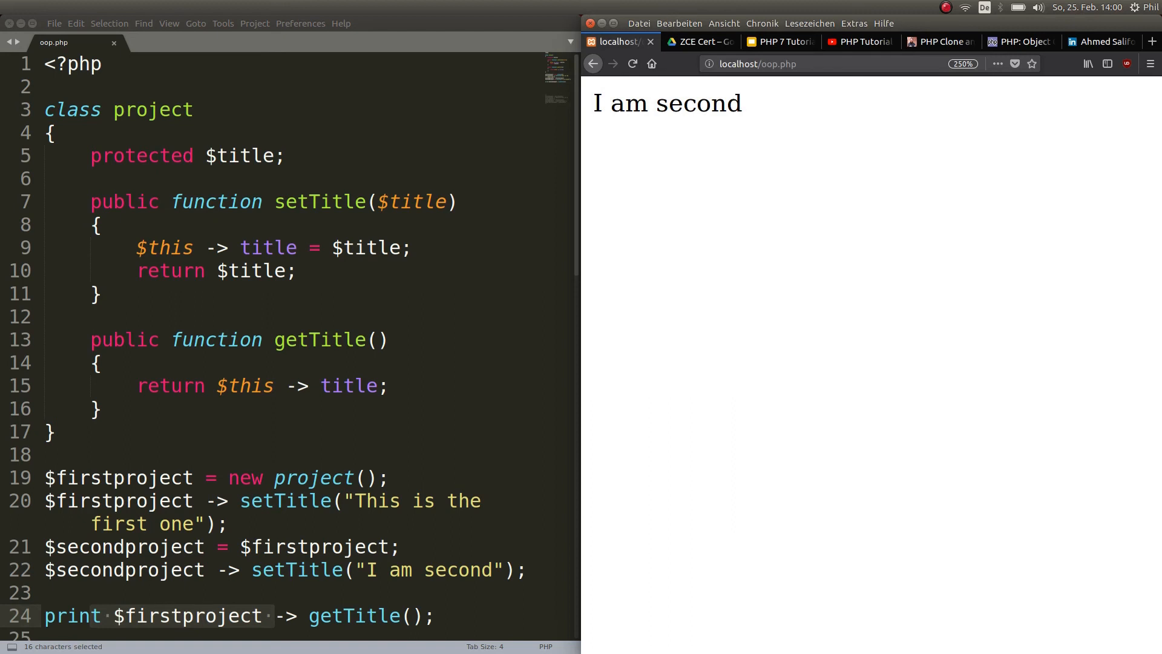
drag(160, 478, 173, 478)
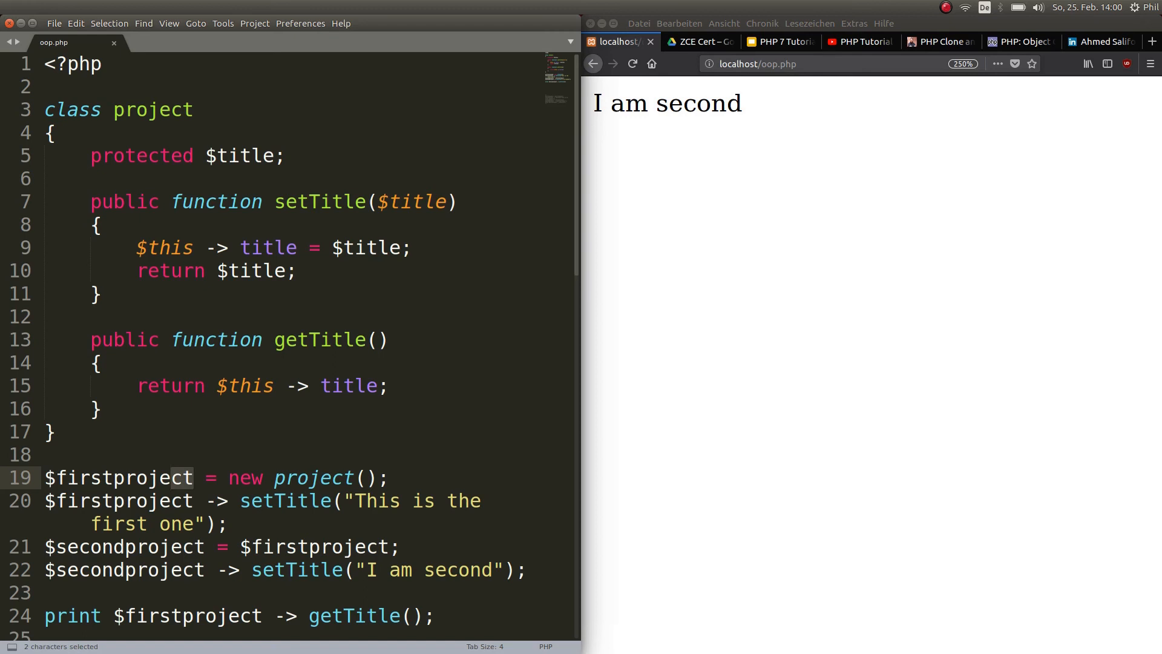
scroll(291, 344, down, 2)
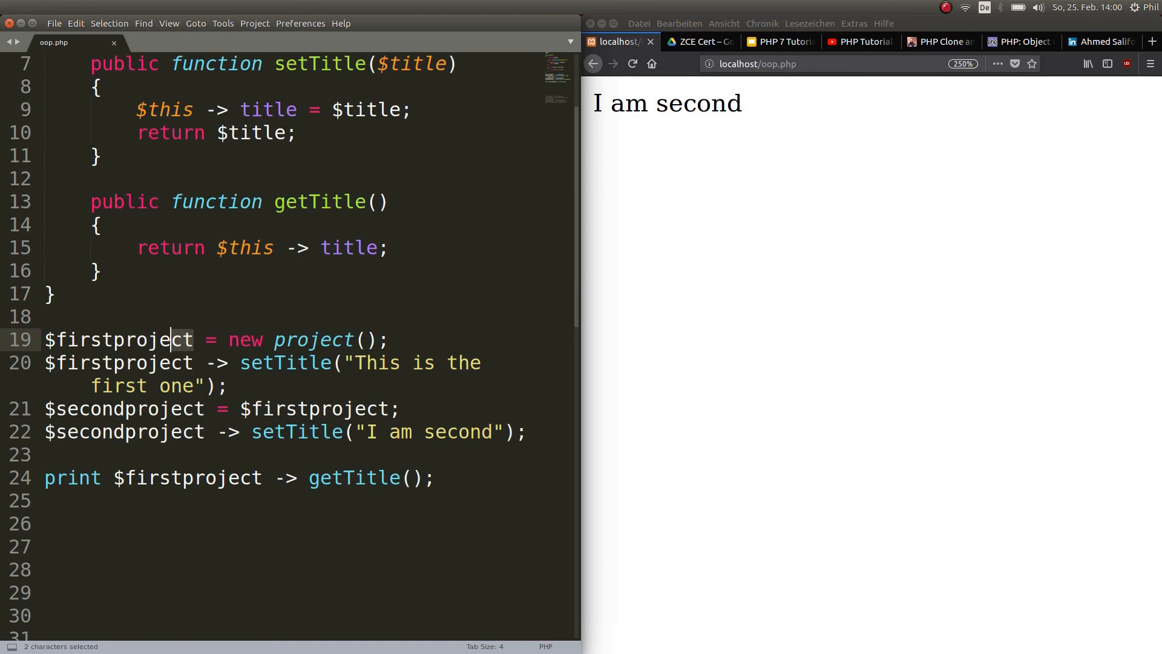
- Change line 22 to $secondproject = clone $firstproject and save
key(Down)
key(End)
key(Return)
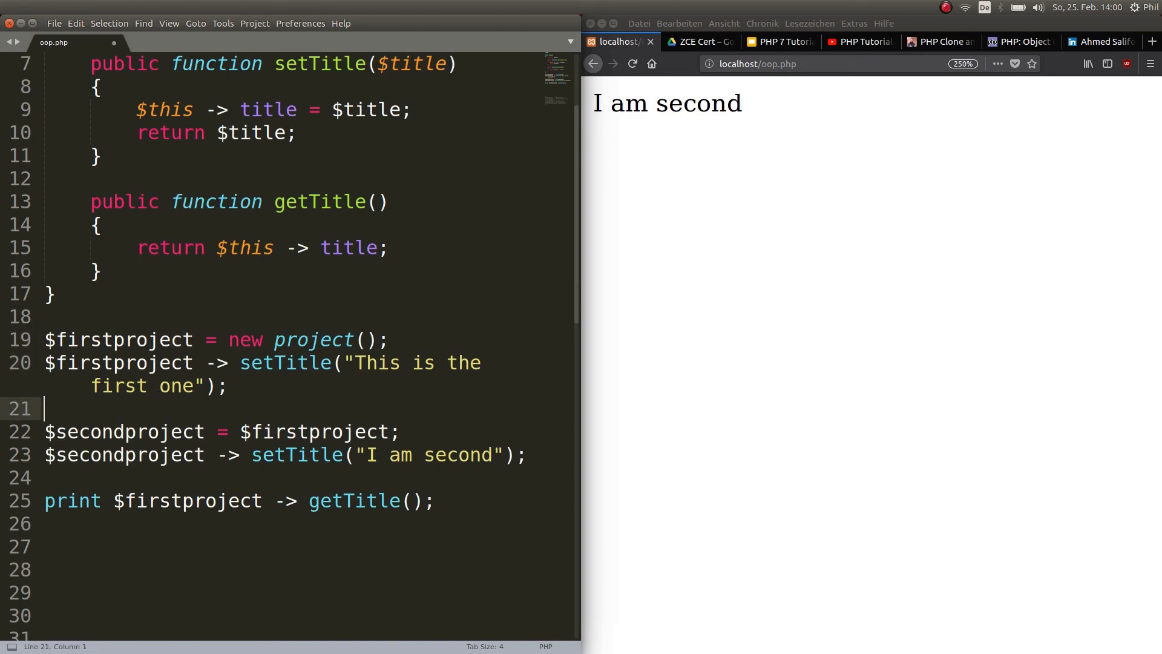
key(Down)
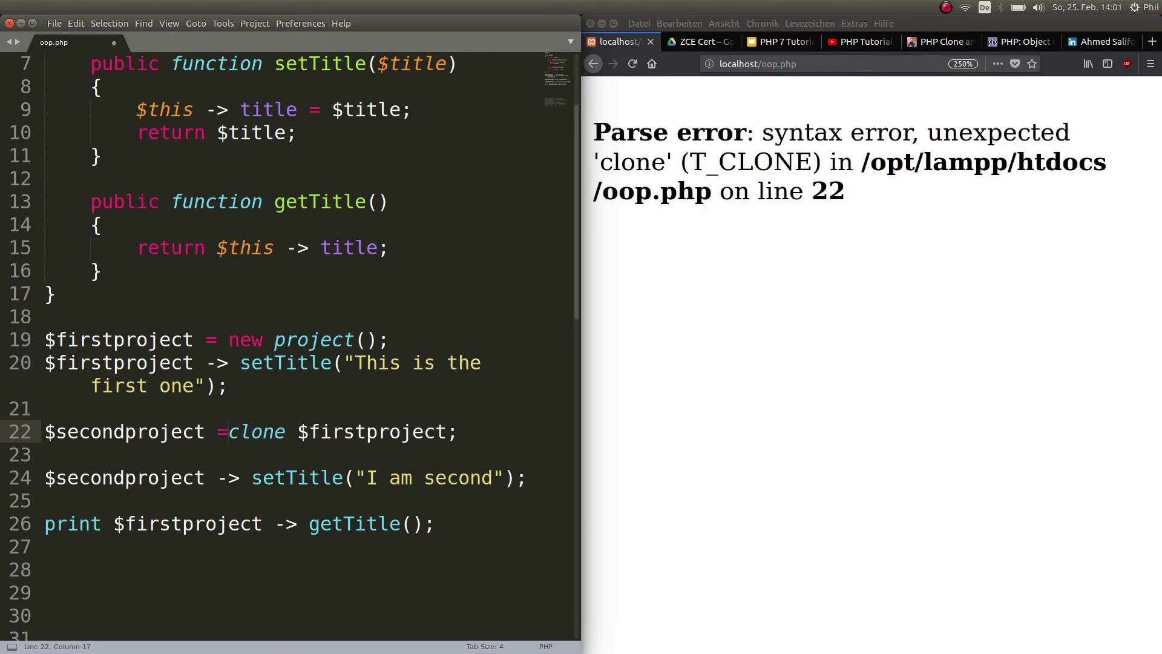
key(ctrl+s)
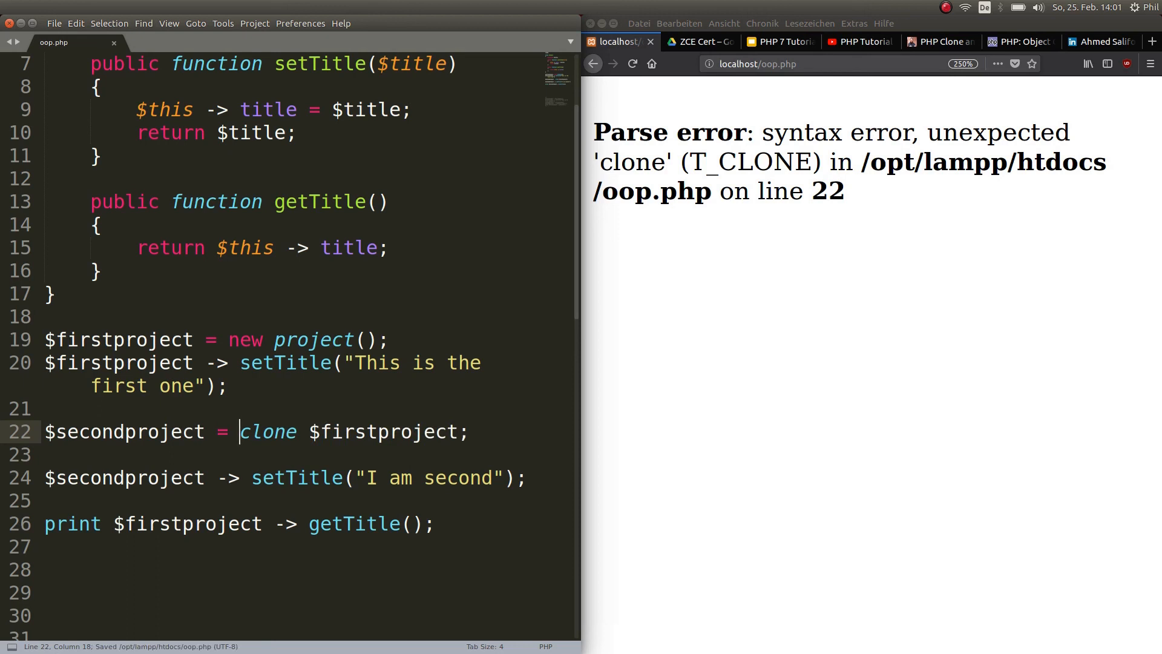
- Reload localhost/oop.php to print "This is the first one", highlighting the setTitle and print lines
key(F5)
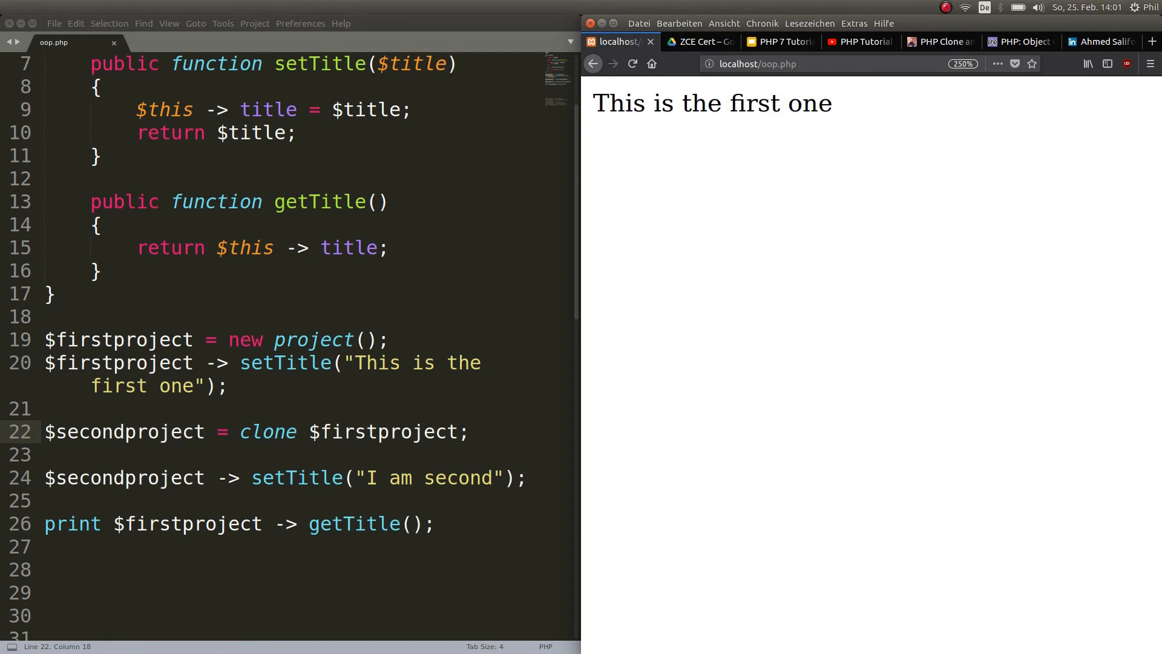
drag(527, 477, 45, 478)
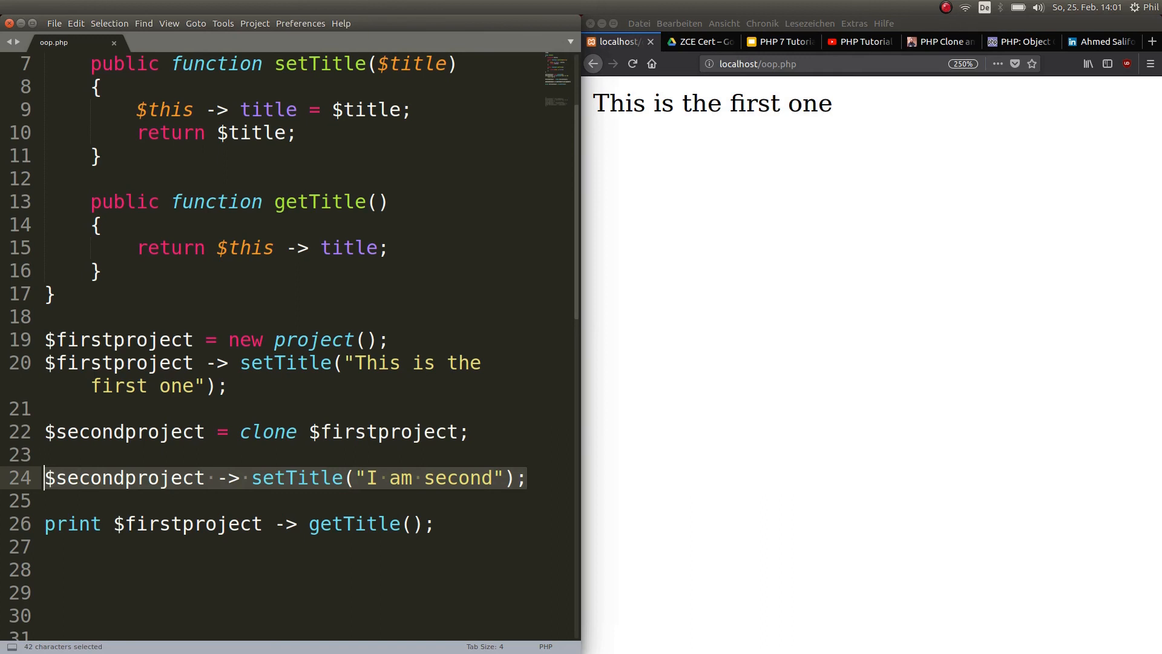
drag(436, 524, 55, 524)
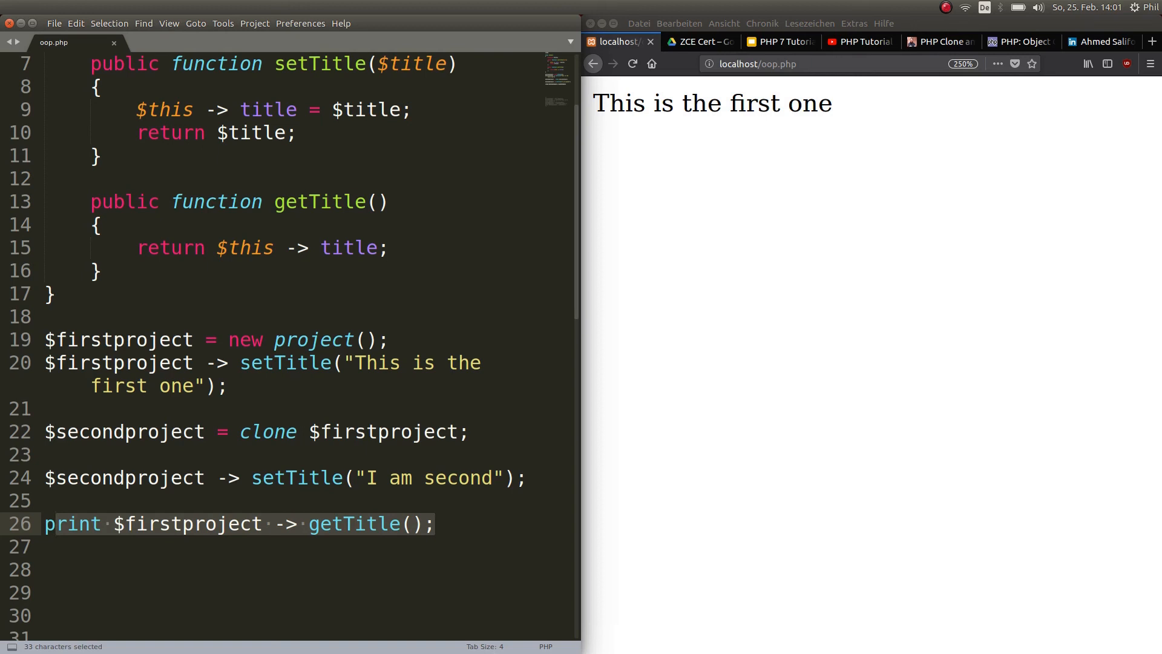
click(297, 431)
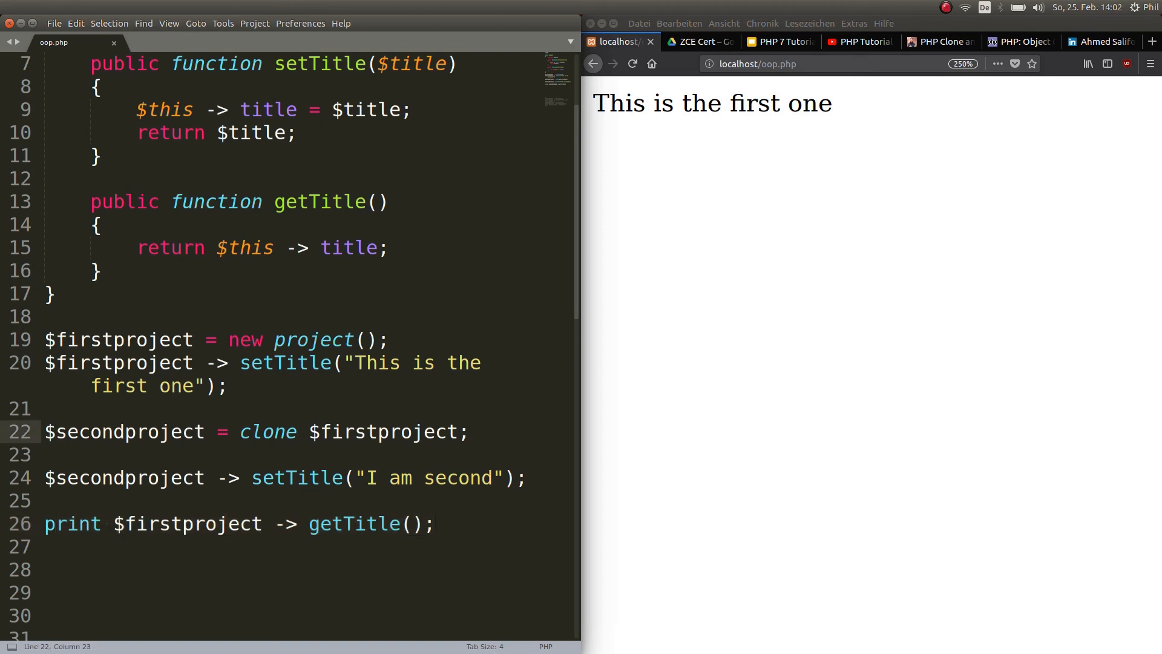